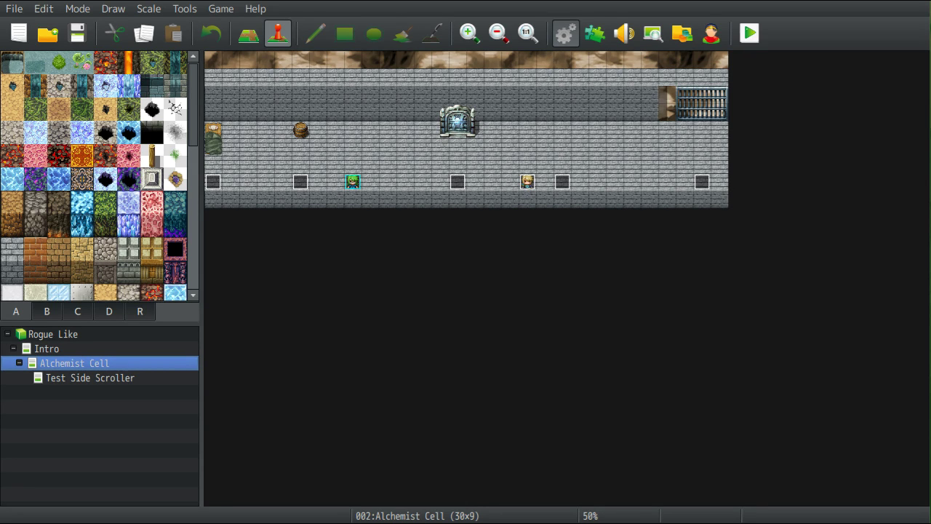
# Open the database and display the settings of the Alchemist class
pyautogui.click(566, 33)
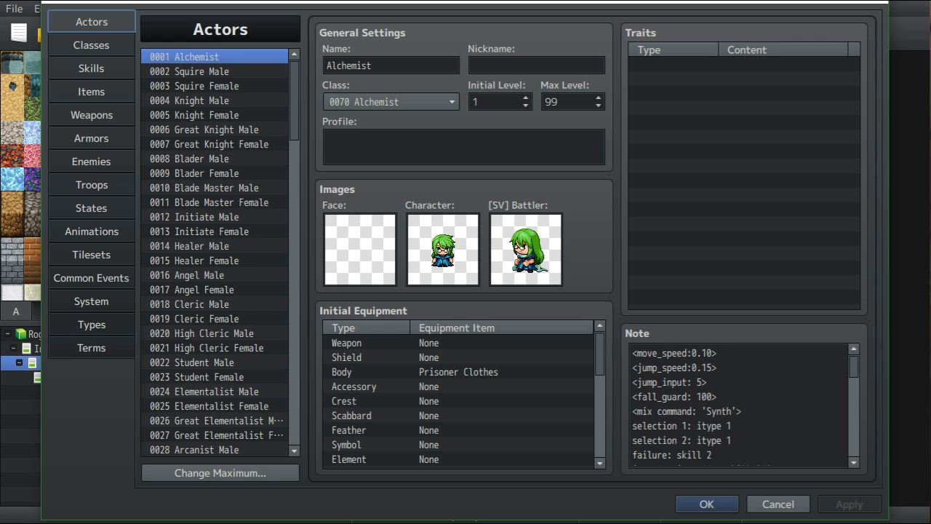
pyautogui.click(91, 45)
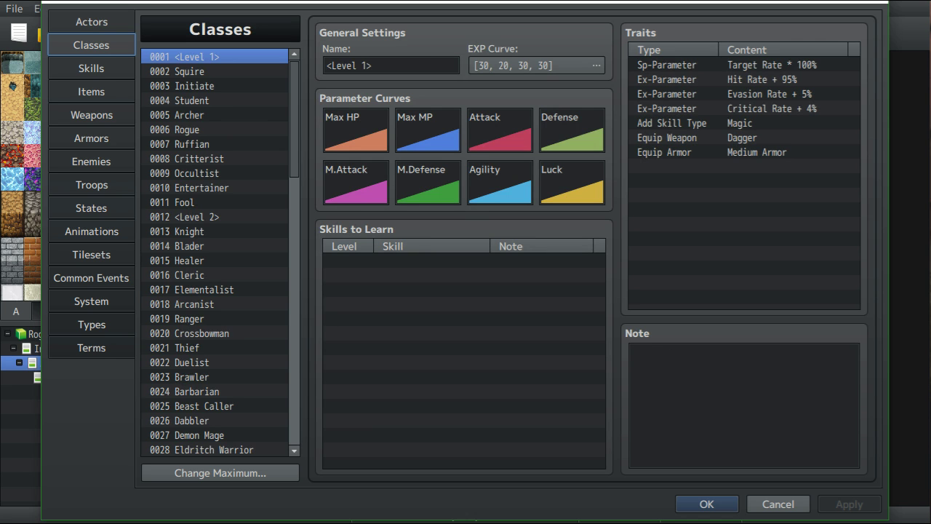
pyautogui.moveTo(295, 116); pyautogui.dragTo(294, 185)
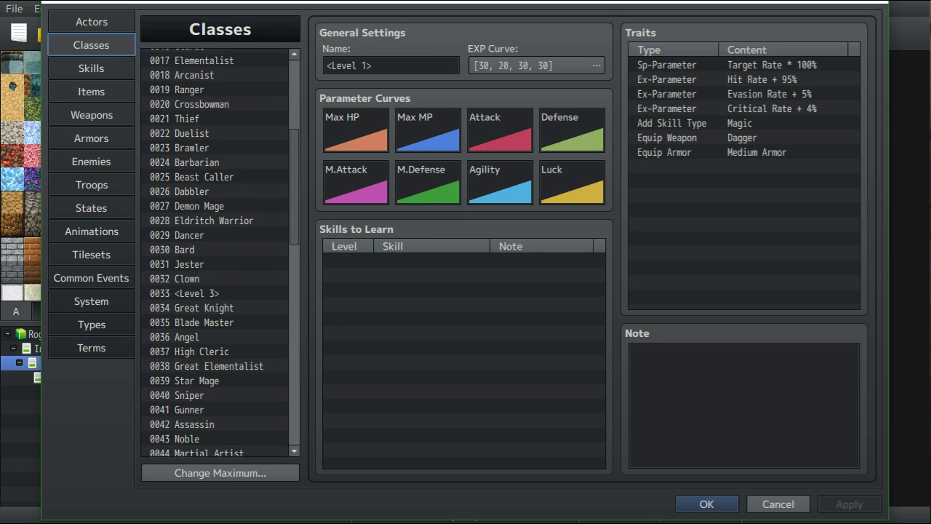
pyautogui.scroll(-10, 218, 252)
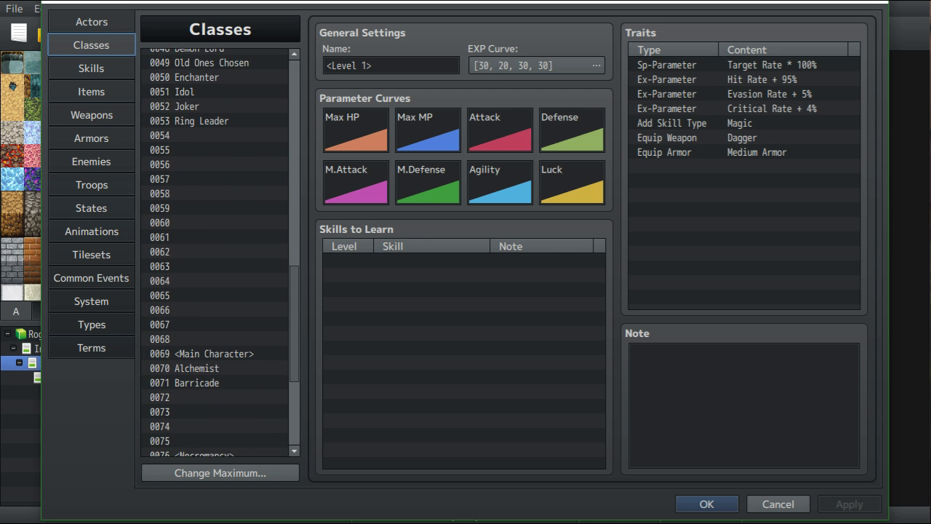
pyautogui.scroll(-2, 219, 252)
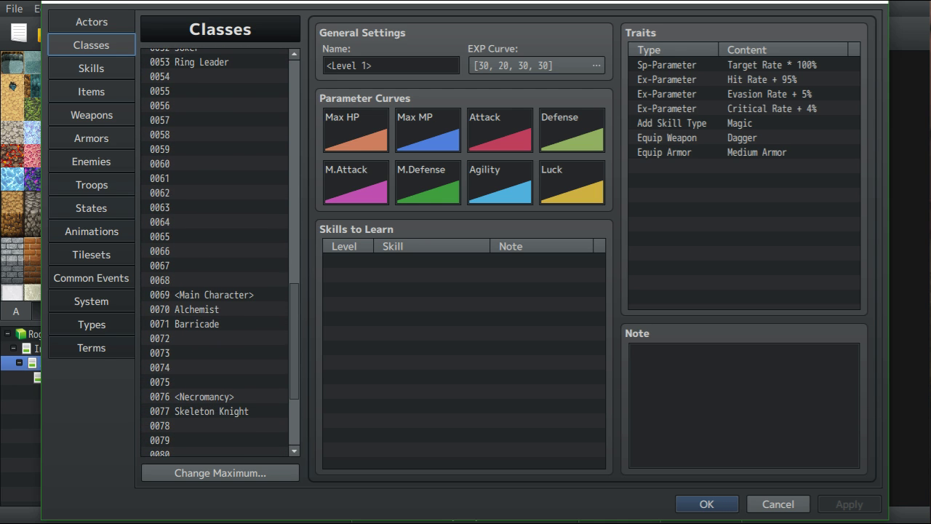
pyautogui.scroll(-1, 218, 253)
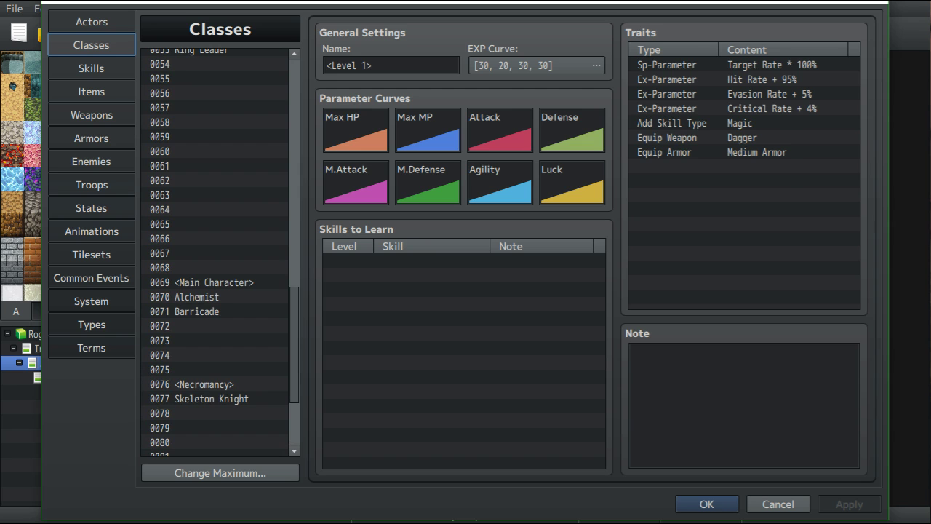
pyautogui.click(196, 297)
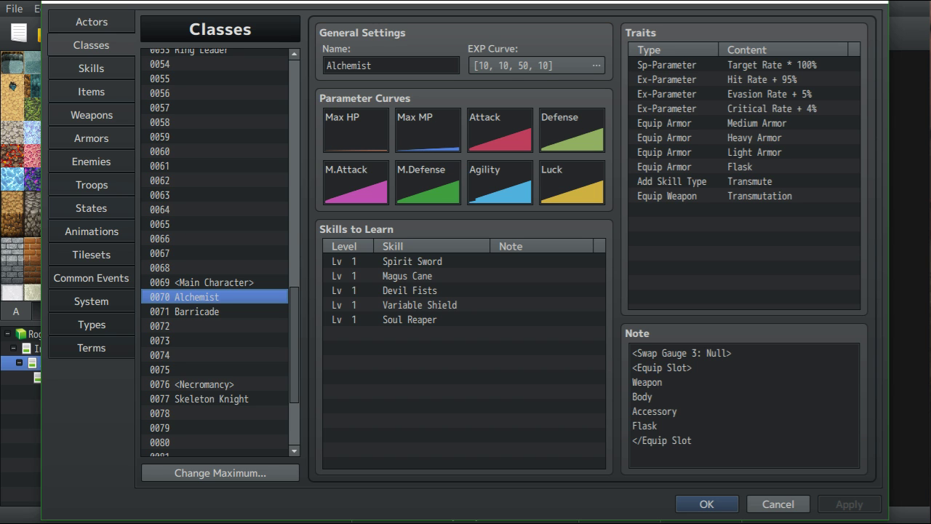
# Look through the other classes in the class list and close the database
pyautogui.scroll(10, 219, 253)
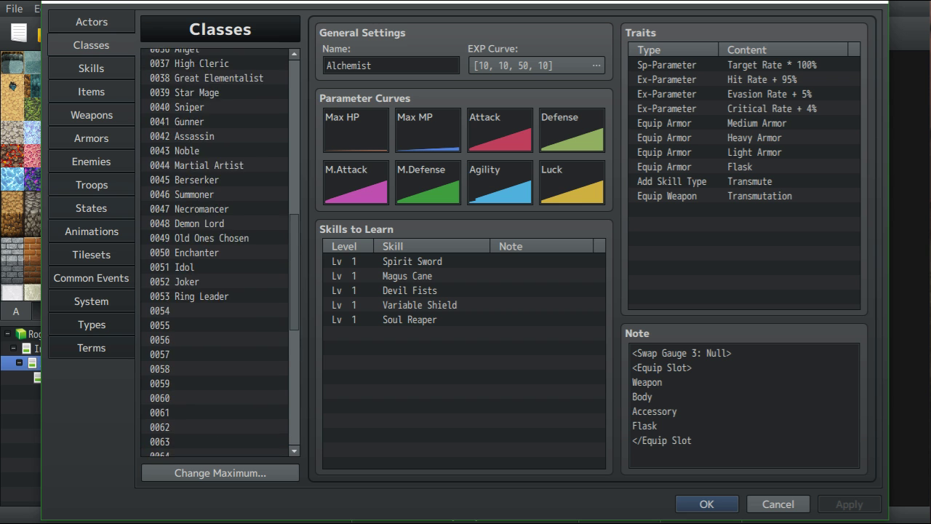
pyautogui.scroll(4, 218, 252)
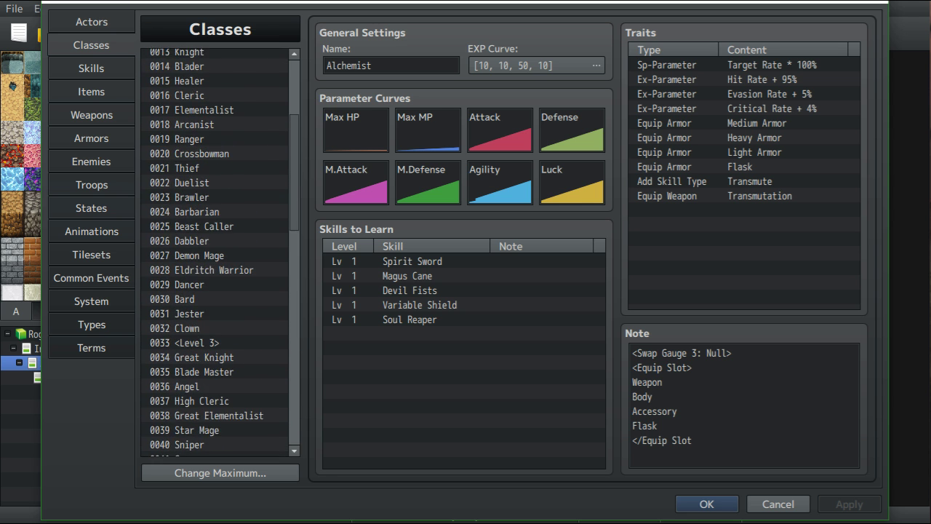
pyautogui.scroll(-14, 219, 252)
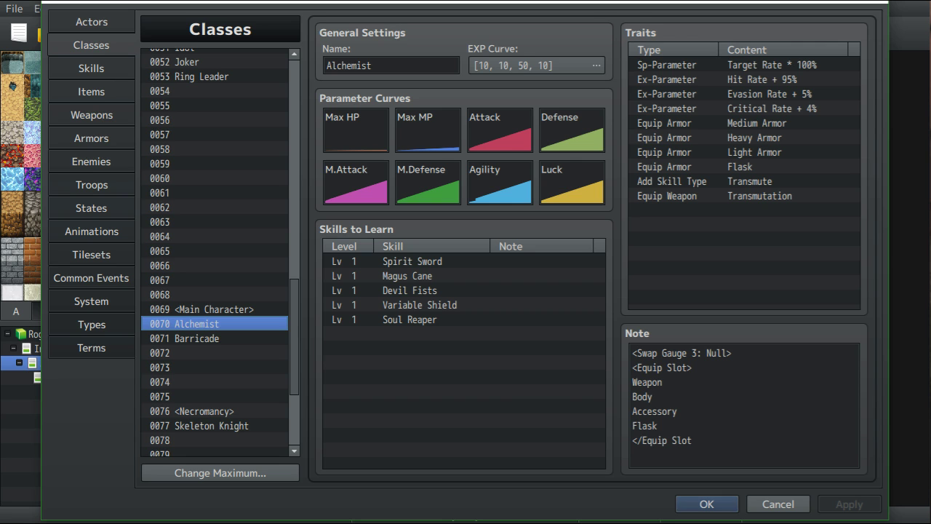
pyautogui.click(717, 504)
# View the VE_MixActions plugin's help text and parameters in the Plugin Manager, and close both dialogs
pyautogui.press('F10')
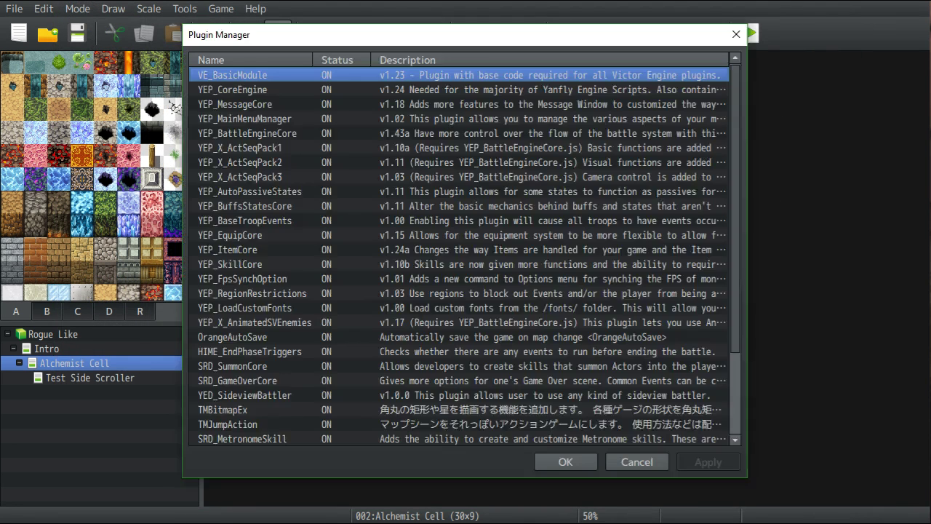
pyautogui.scroll(-3, 458, 251)
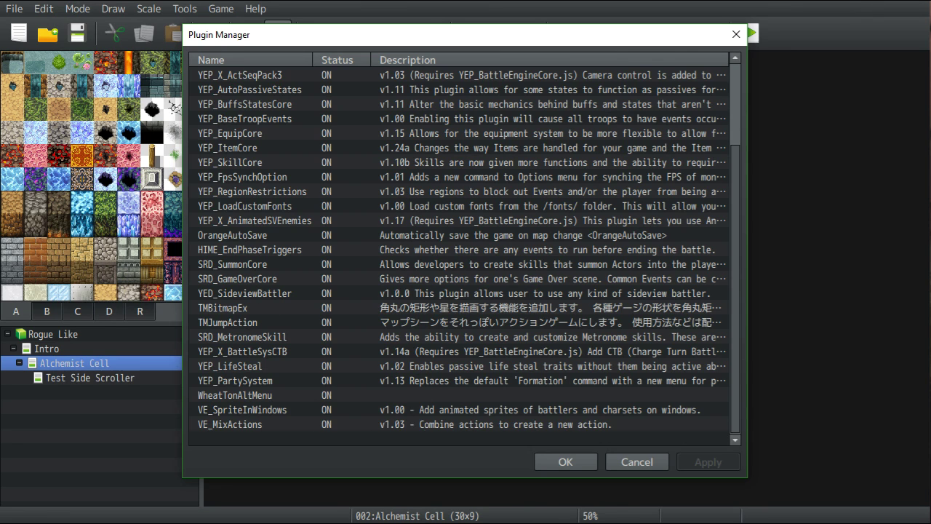
pyautogui.doubleClick(230, 424)
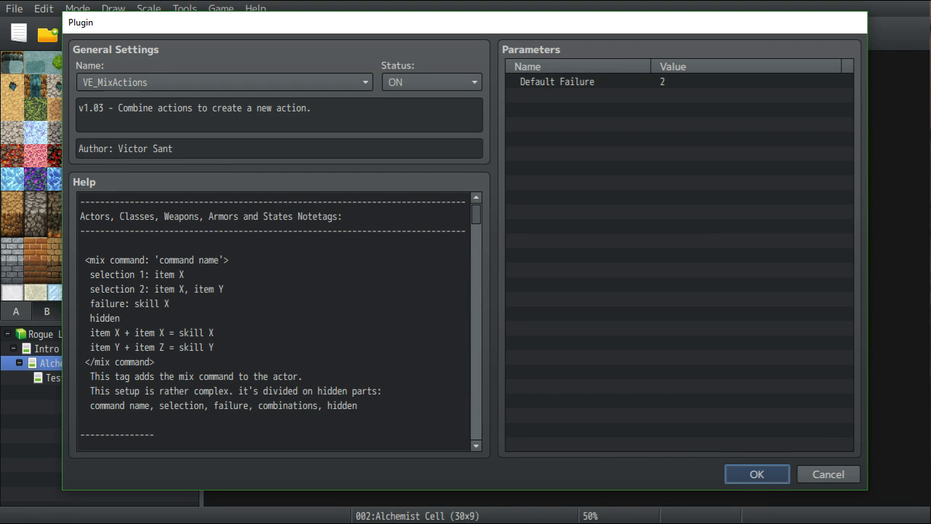
pyautogui.click(757, 474)
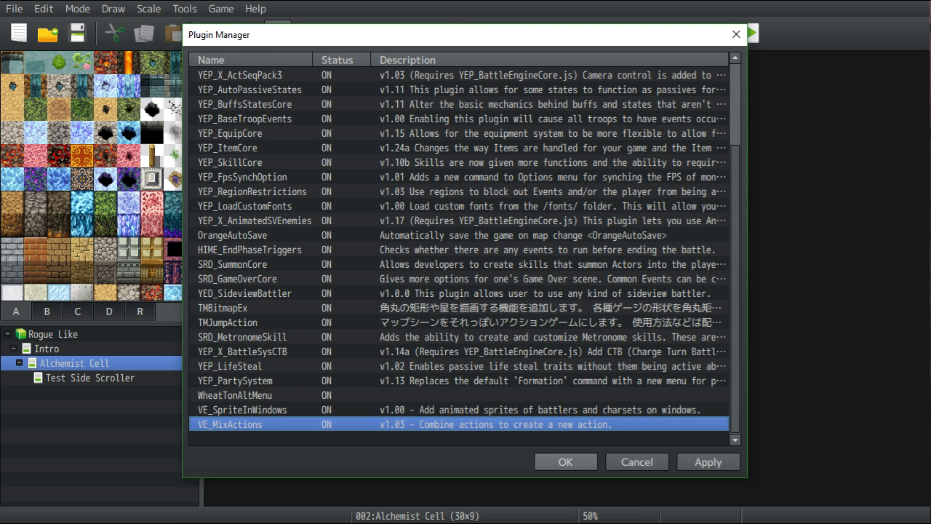
pyautogui.click(566, 462)
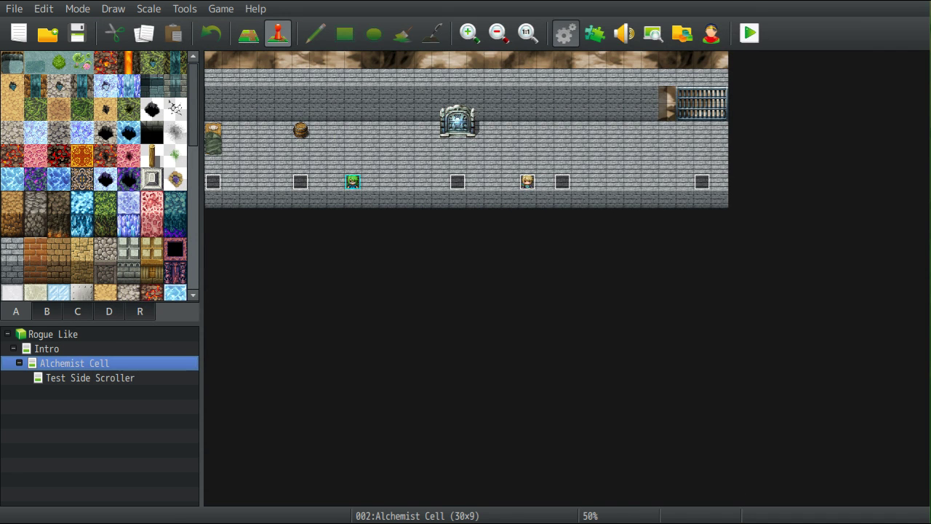
# Reopen the database and display the Red Spritz skill under the <Mix> heading
pyautogui.click(567, 33)
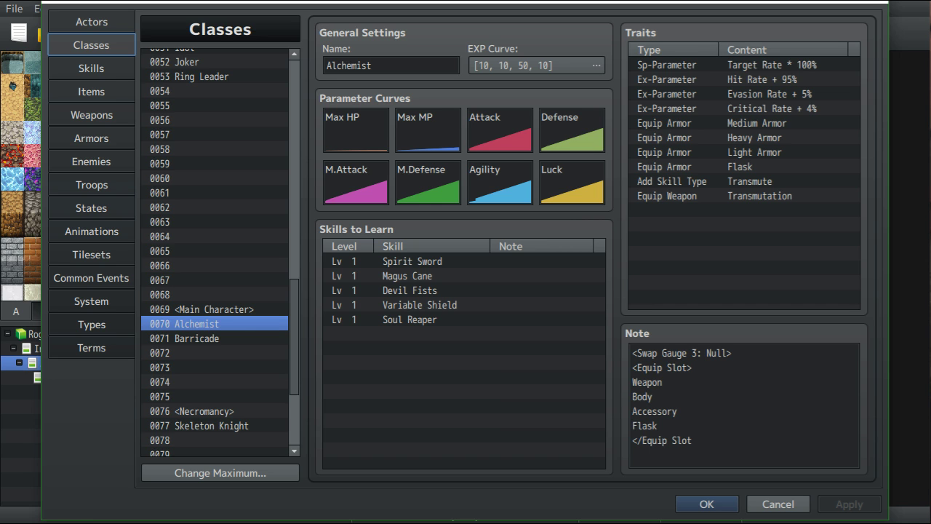
pyautogui.click(91, 69)
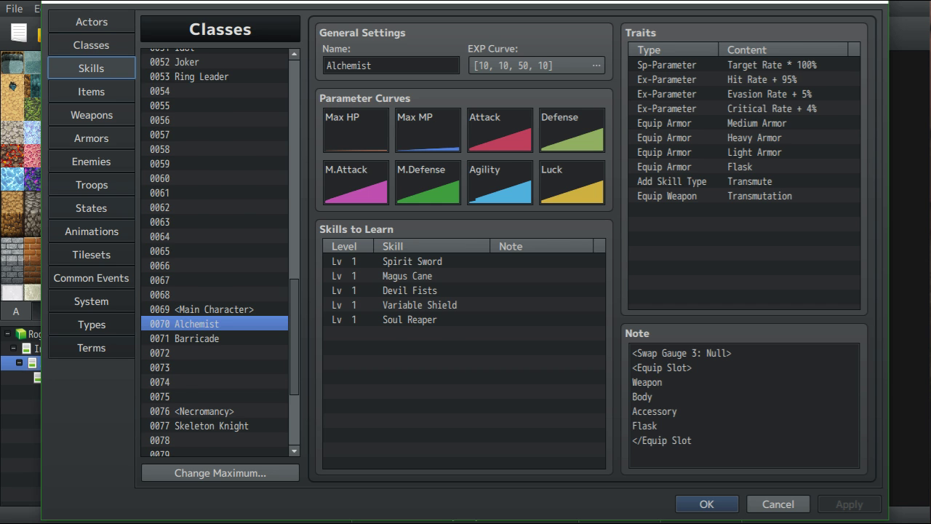
pyautogui.scroll(-5, 219, 252)
pyautogui.scroll(-1, 220, 251)
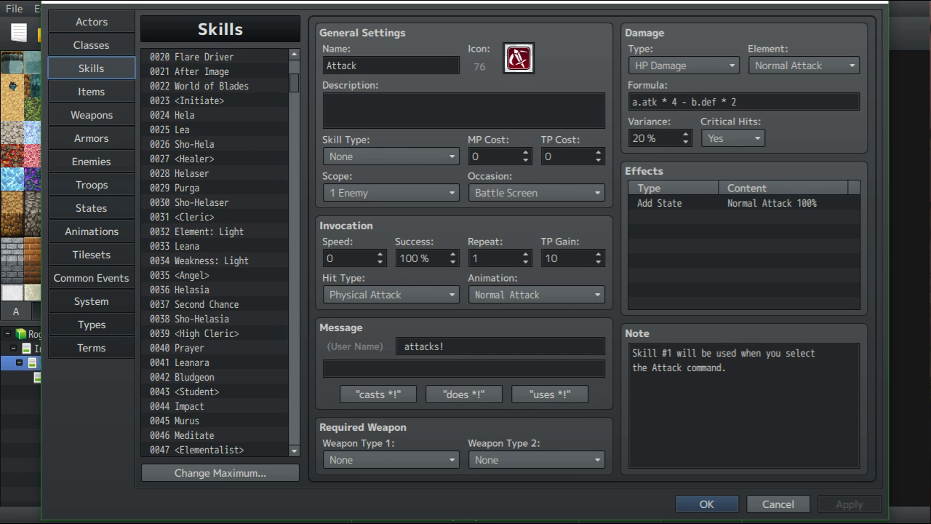
pyautogui.scroll(-20, 221, 251)
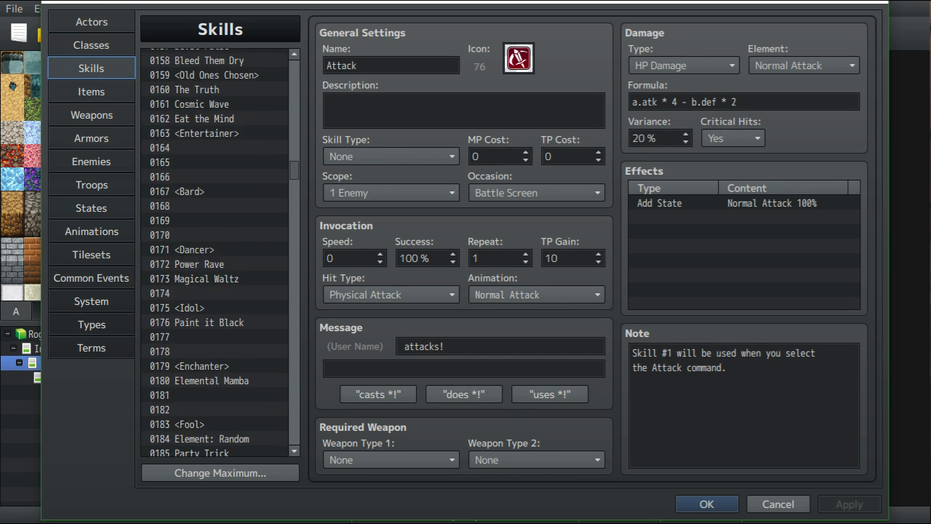
pyautogui.scroll(-7, 221, 251)
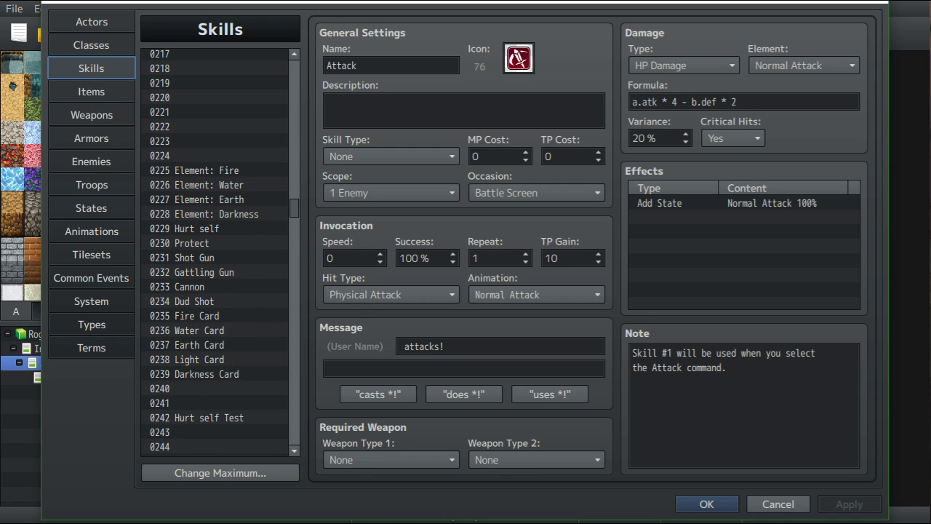
pyautogui.scroll(-6, 220, 251)
pyautogui.scroll(-3, 220, 251)
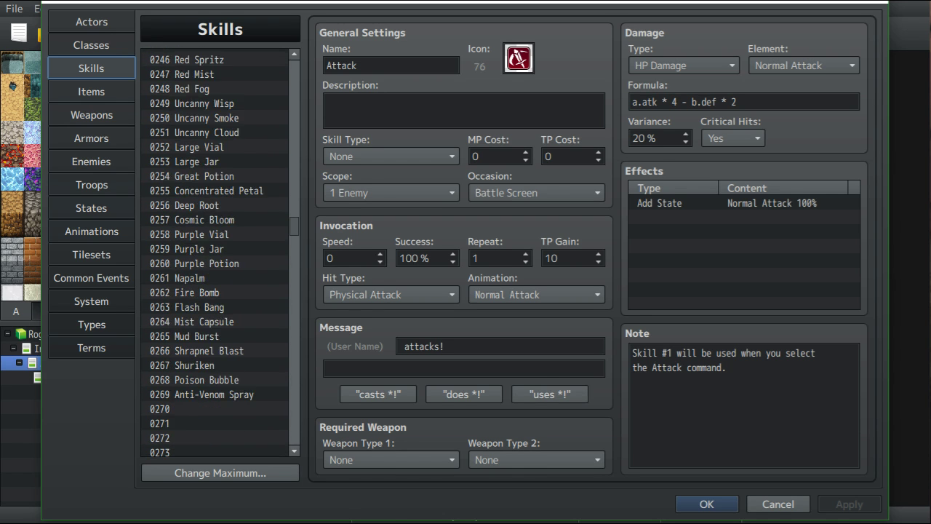
pyautogui.scroll(1, 221, 251)
pyautogui.click(197, 89)
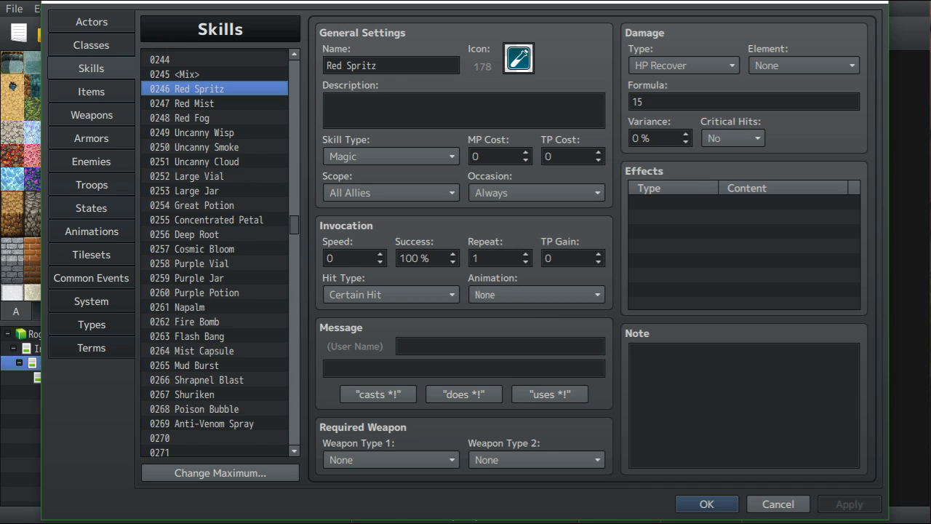
# Look through the mix skills from Red Spritz to Anti-Venom Spray
pyautogui.keyDown('shift'); pyautogui.click(201, 423); pyautogui.keyUp('shift')
pyautogui.click(197, 89)
pyautogui.scroll(-2, 221, 251)
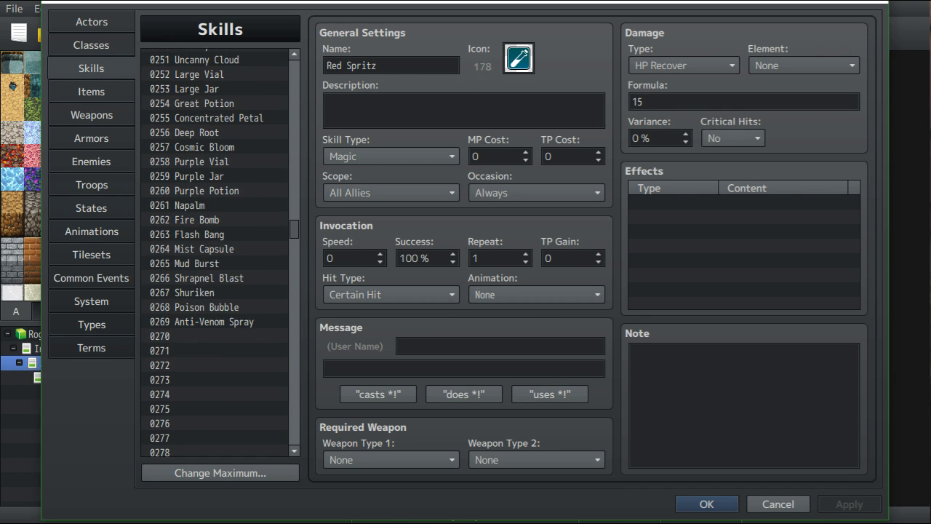
pyautogui.scroll(1, 221, 251)
pyautogui.scroll(1, 221, 251)
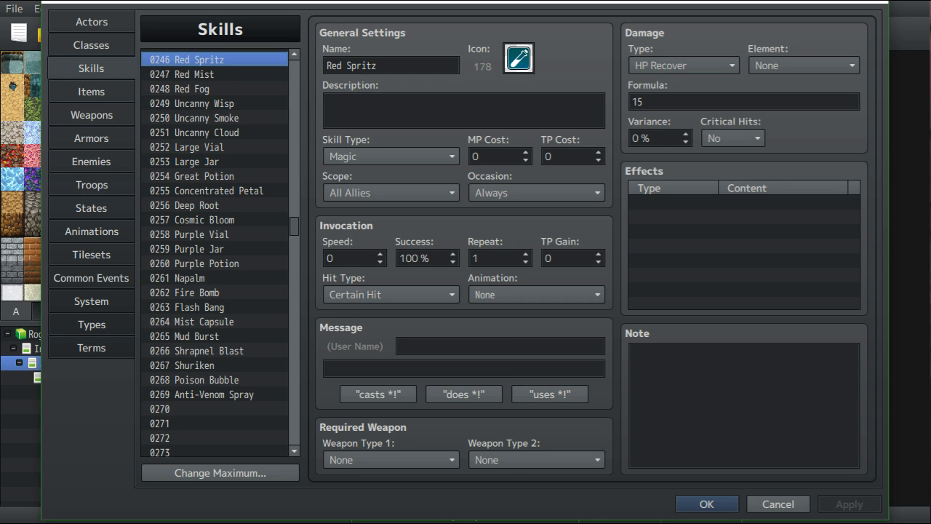
pyautogui.scroll(-3, 221, 251)
pyautogui.scroll(3, 221, 251)
pyautogui.scroll(-5, 220, 251)
pyautogui.scroll(3, 221, 251)
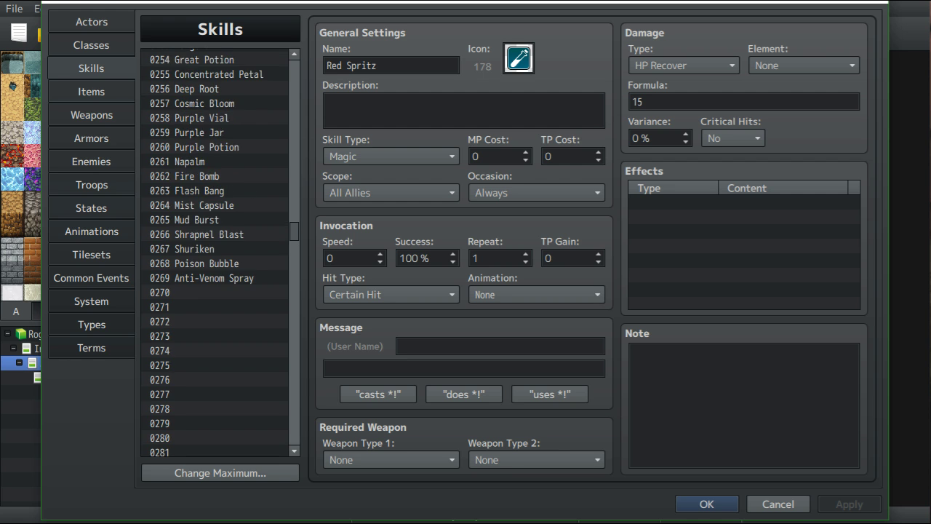
# Examine the skills under the <Alchemist> heading one by one from Spirit Sword to Soul Reaper, returning to Spirit Sword
pyautogui.scroll(-15, 221, 251)
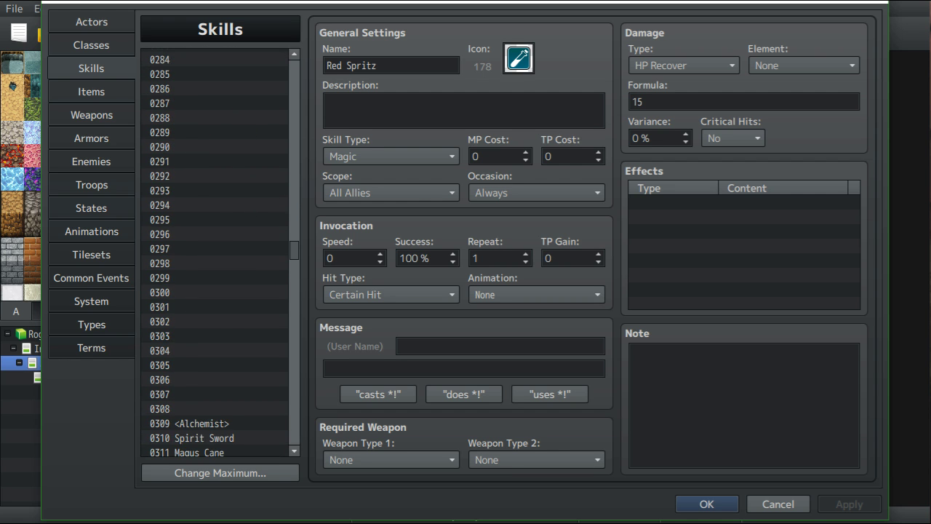
pyautogui.scroll(-5, 220, 251)
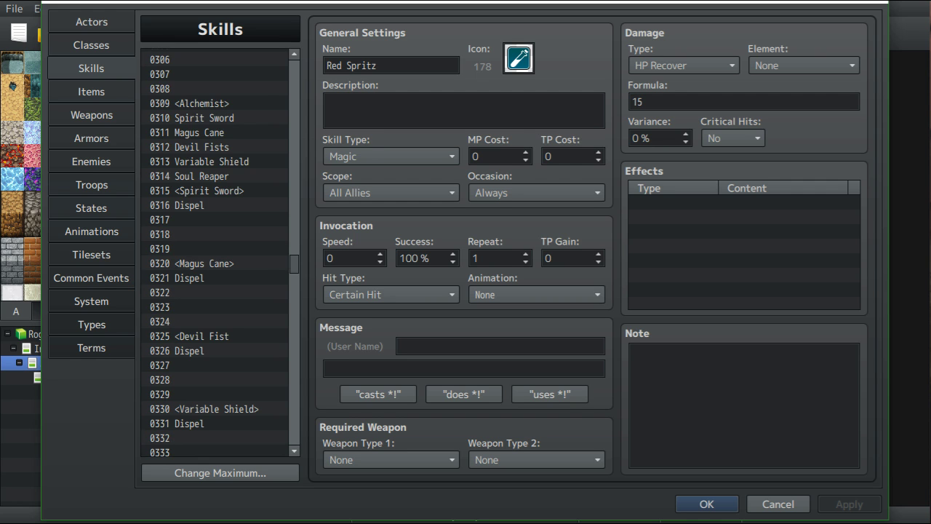
pyautogui.click(204, 118)
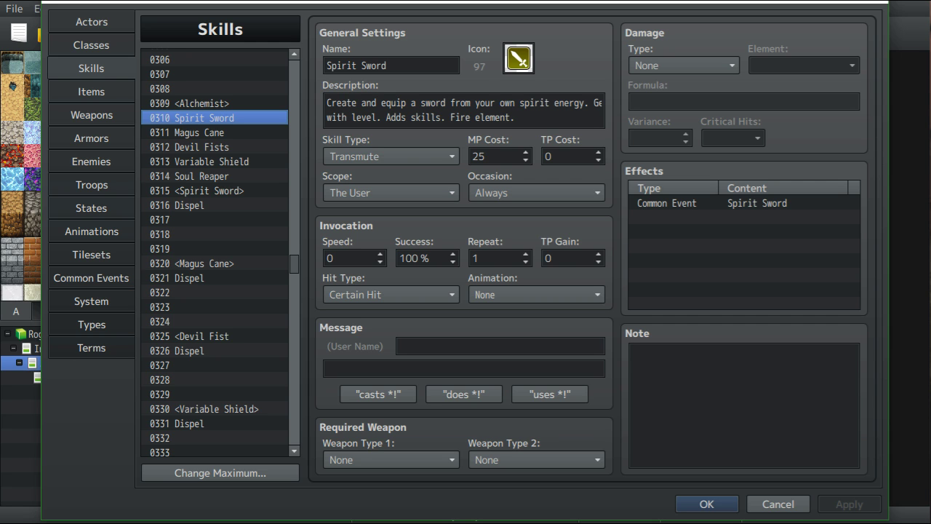
pyautogui.press('Down')
pyautogui.press('Down')
pyautogui.press('Down')
pyautogui.press('Down')
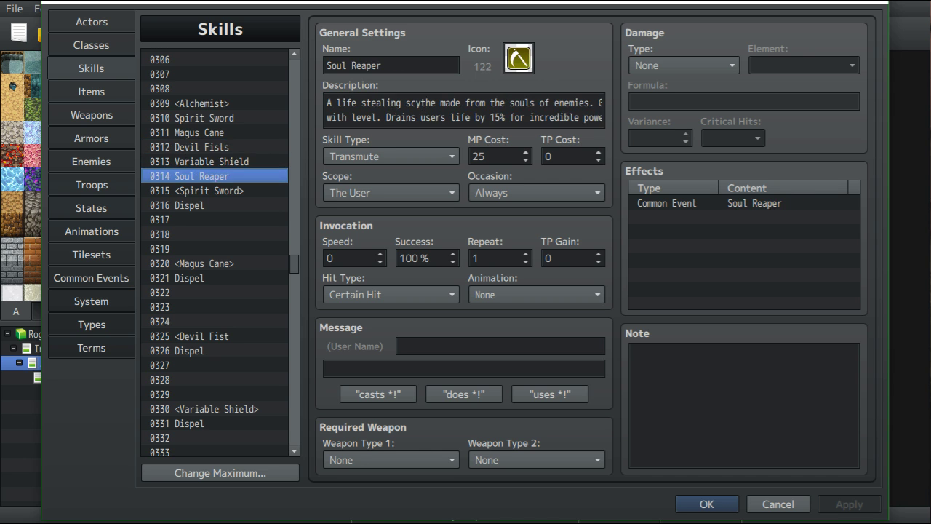
pyautogui.press('Up')
pyautogui.press('Up')
pyautogui.press('Up')
pyautogui.press('Up')
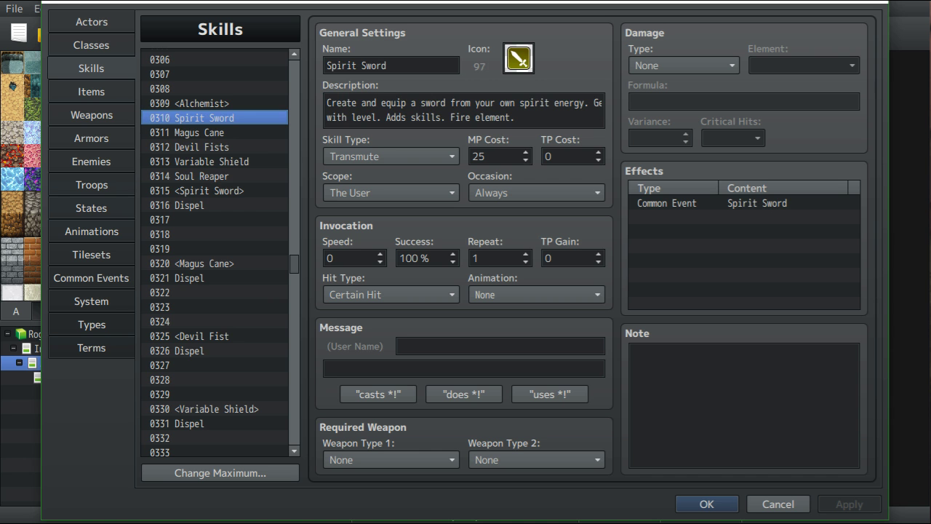
# Look through the database's weapon list down to the <Alchemist Weapons> heading
pyautogui.click(92, 115)
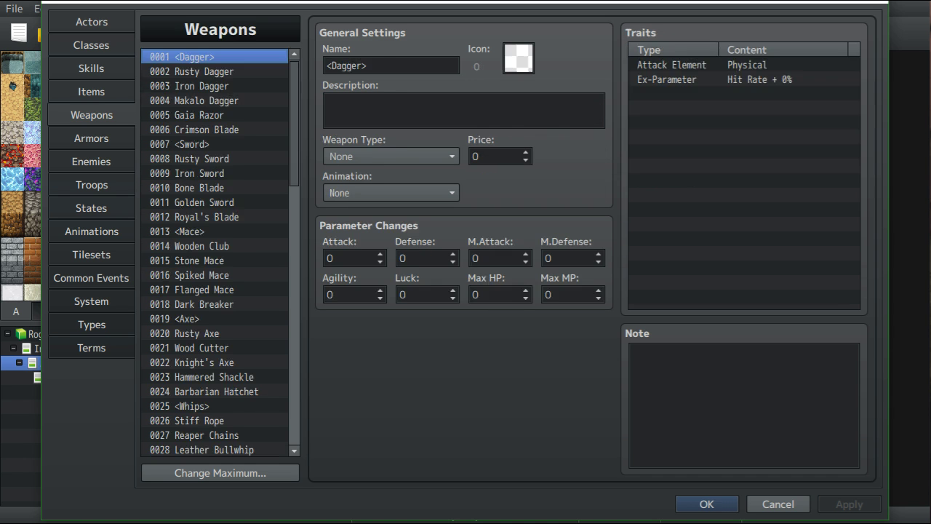
pyautogui.scroll(-15, 218, 251)
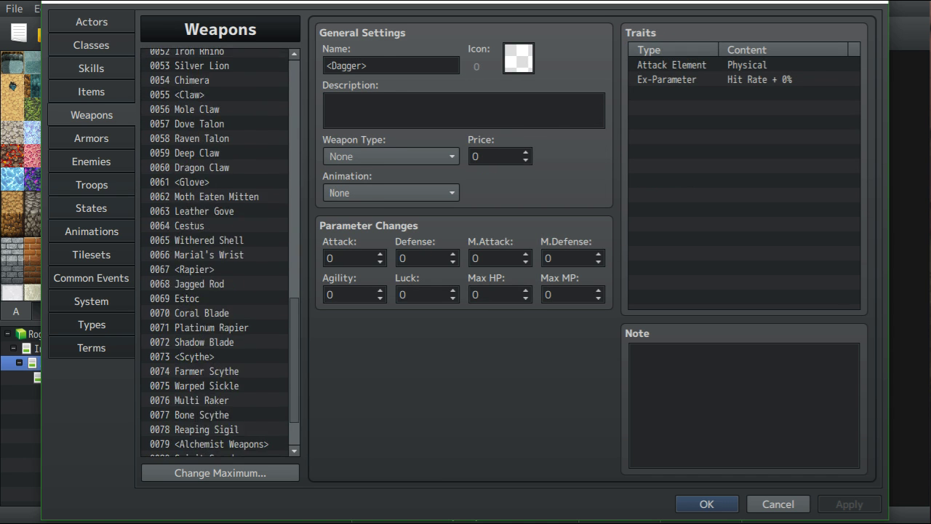
pyautogui.scroll(9, 218, 251)
# Return to the skills and compare the MP costs, descriptions and common event effects of the Alchemist's five transmute skills
pyautogui.click(91, 68)
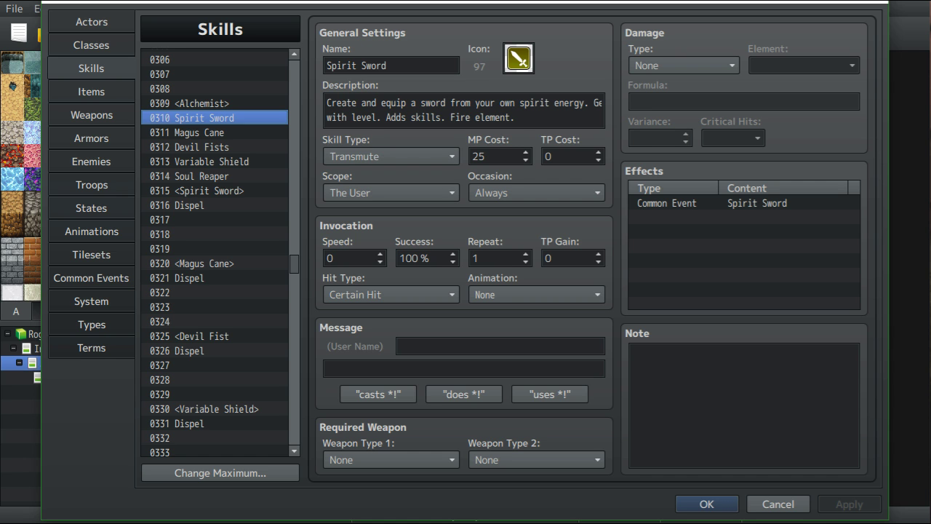
pyautogui.press('Down')
pyautogui.press('Down')
pyautogui.press('Down')
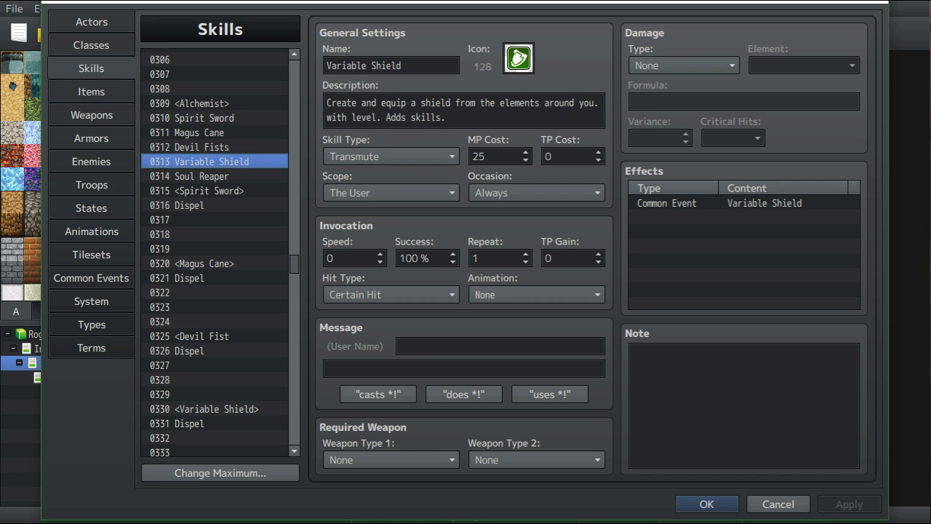
pyautogui.press('Down')
pyautogui.press('Up')
pyautogui.press('Up')
pyautogui.press('Up')
pyautogui.press('Up')
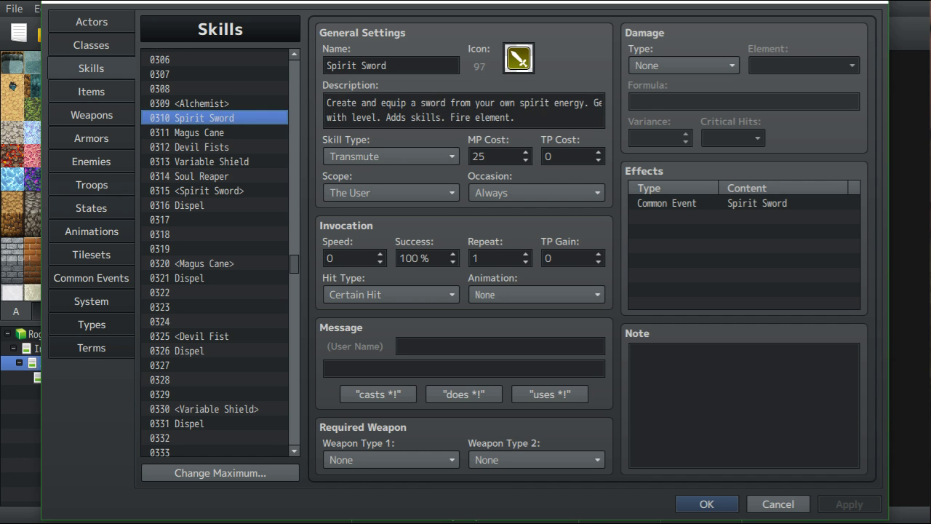
# Examine the contents of the Alchemist's weapon common events one by one from Spirit Sword to Soul Reaper
pyautogui.click(91, 278)
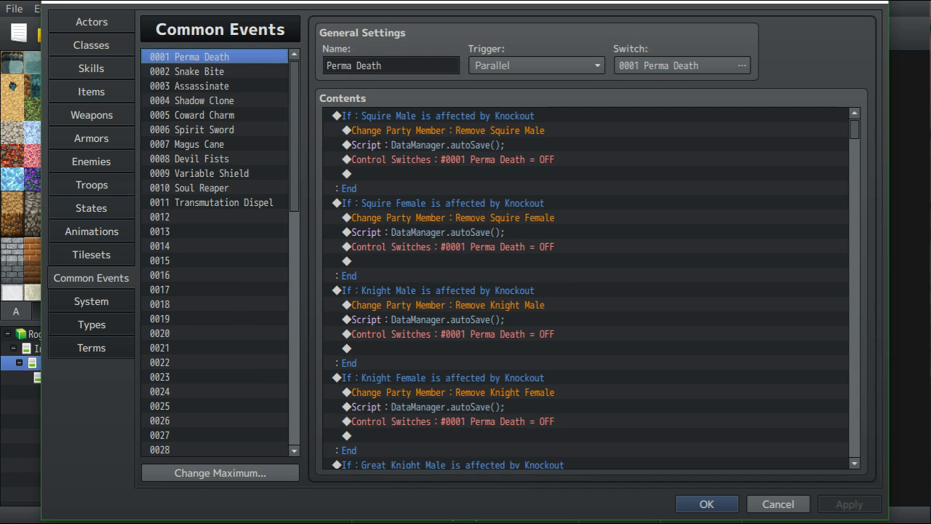
pyautogui.click(192, 129)
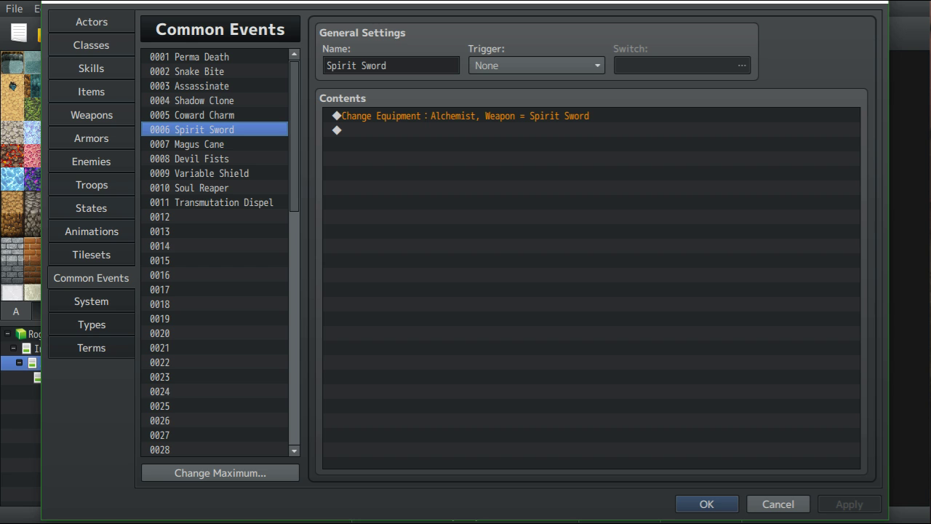
pyautogui.press('Down')
pyautogui.press('Down')
pyautogui.press('Down')
pyautogui.press('Down')
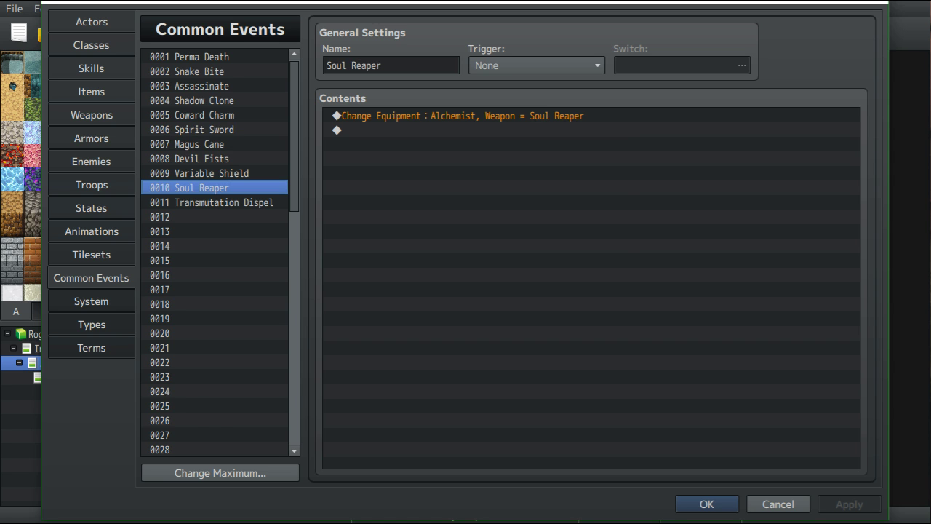
# Return to the skills and examine the Dispel skills under Spirit Sword, Magus Cane, Devil Fist and Variable Shield, including the full Variable Shield description
pyautogui.click(92, 115)
pyautogui.click(91, 68)
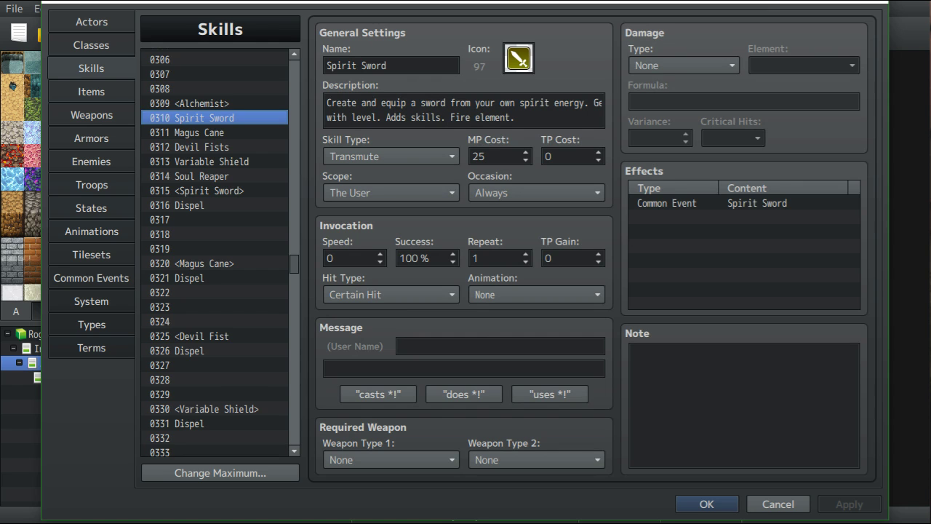
pyautogui.scroll(-2, 215, 251)
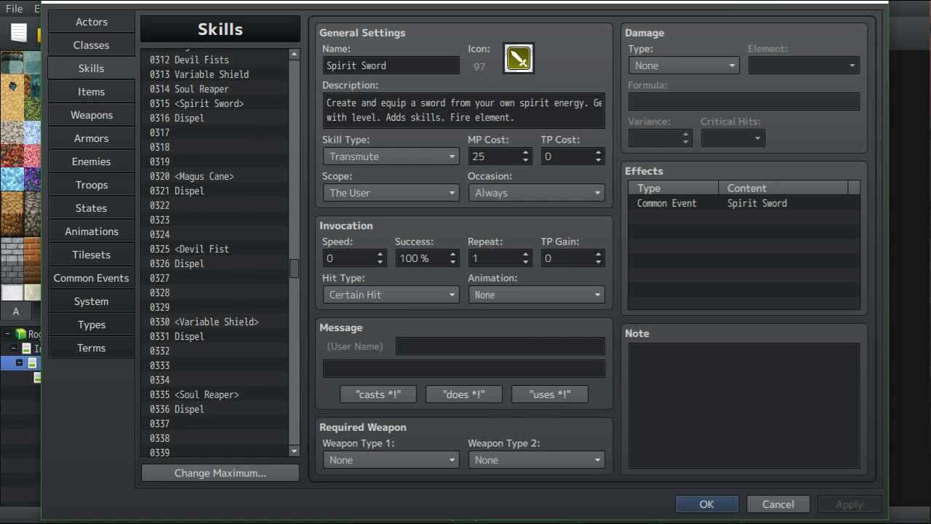
pyautogui.scroll(-1, 220, 251)
pyautogui.scroll(1, 215, 251)
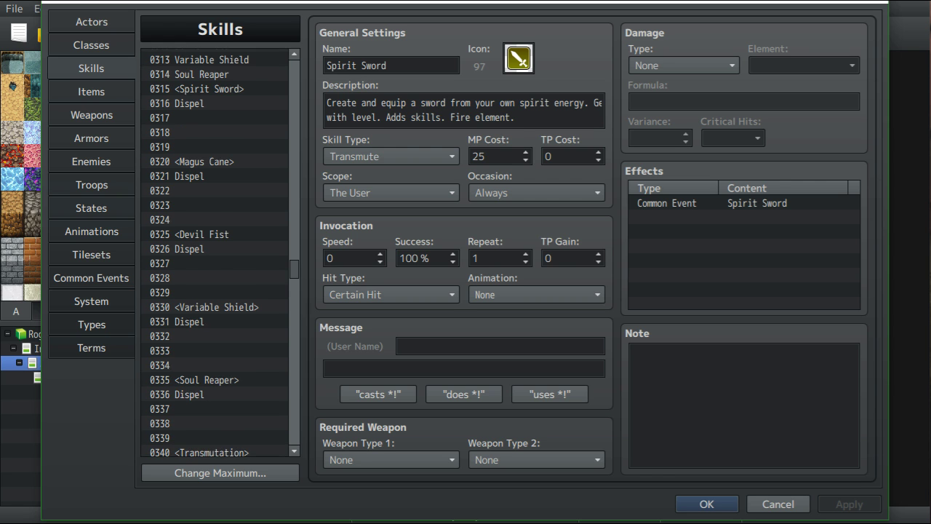
pyautogui.scroll(1, 215, 251)
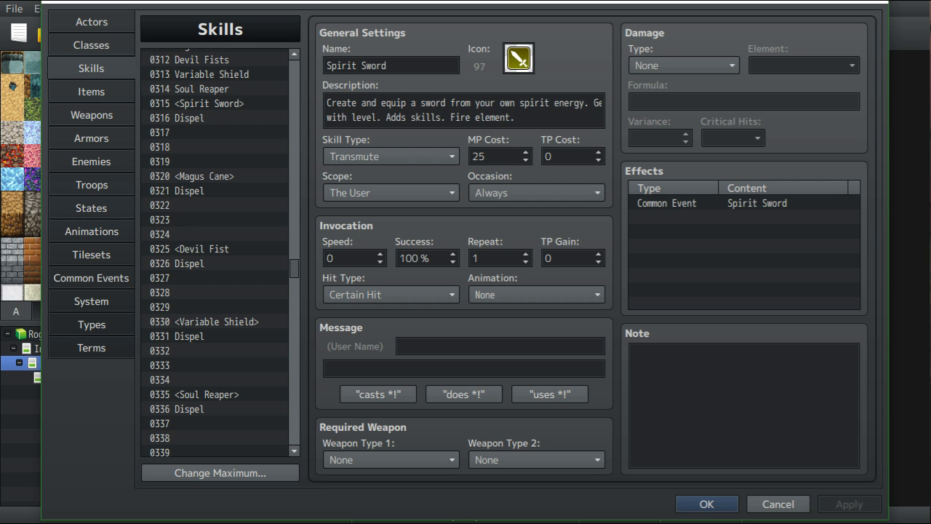
pyautogui.click(189, 118)
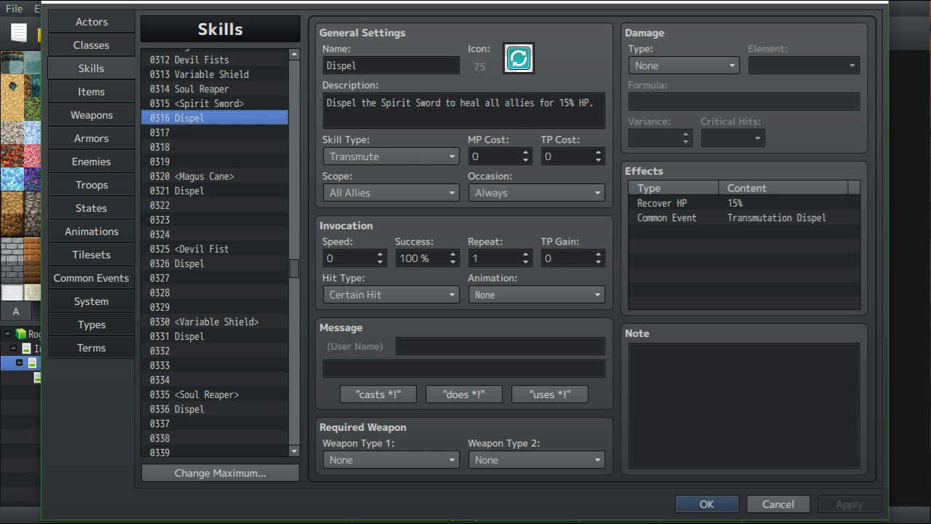
pyautogui.click(189, 190)
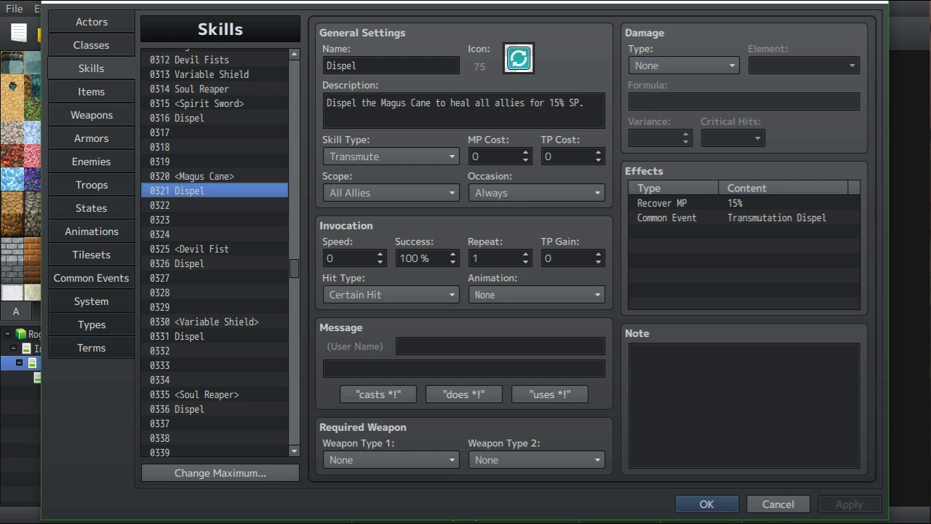
pyautogui.click(190, 263)
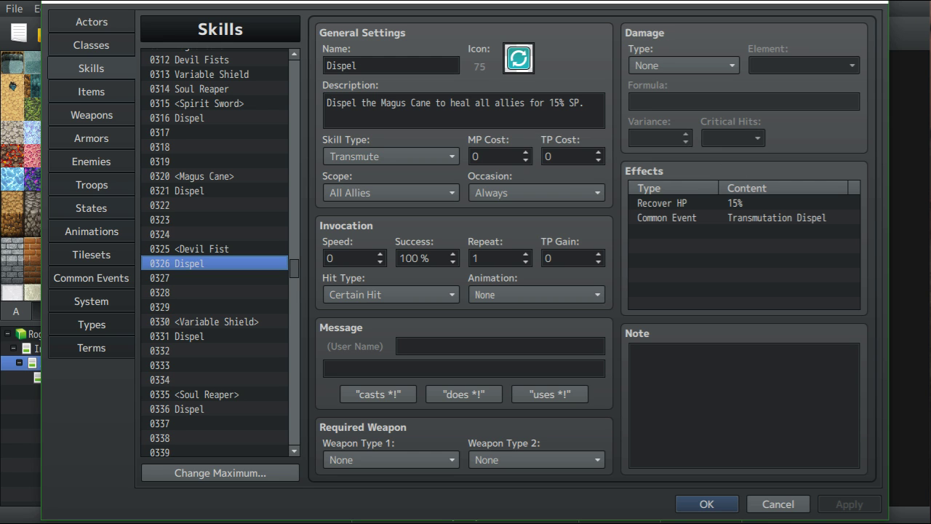
pyautogui.click(215, 336)
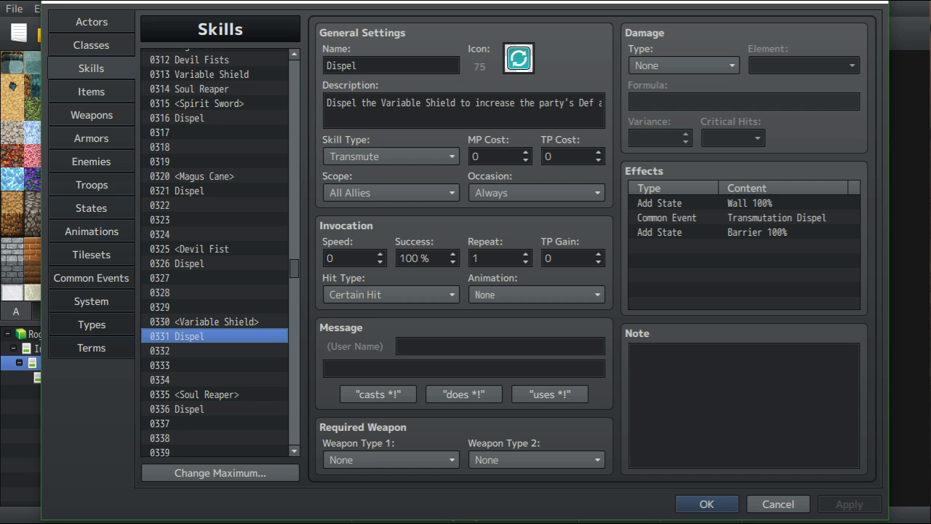
pyautogui.moveTo(328, 103); pyautogui.dragTo(602, 104)
pyautogui.click(521, 103)
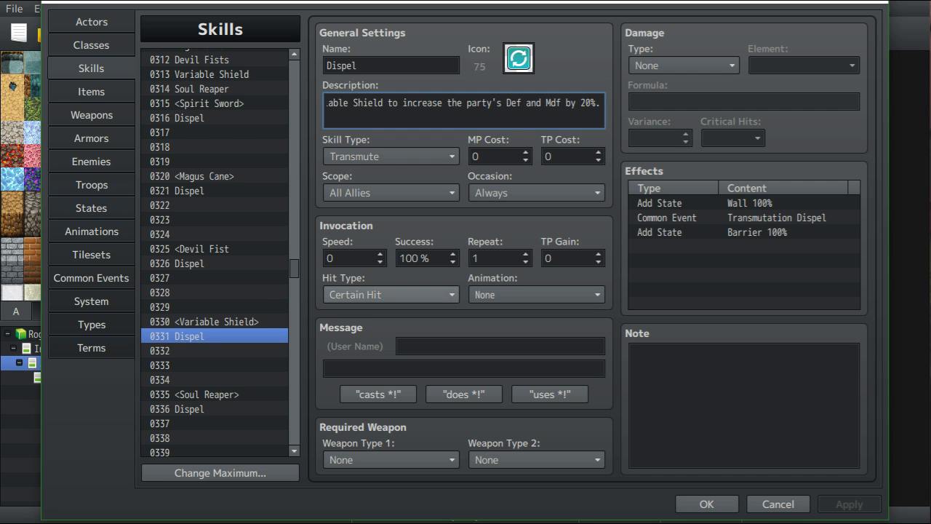
# Set the damage type of the Dispel skill under <Soul Reaper> to None
pyautogui.click(178, 409)
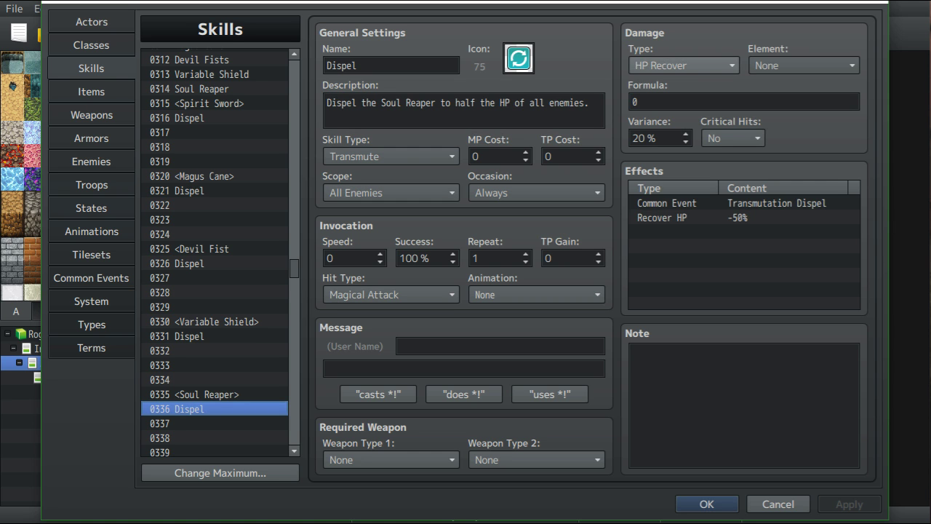
pyautogui.click(738, 217)
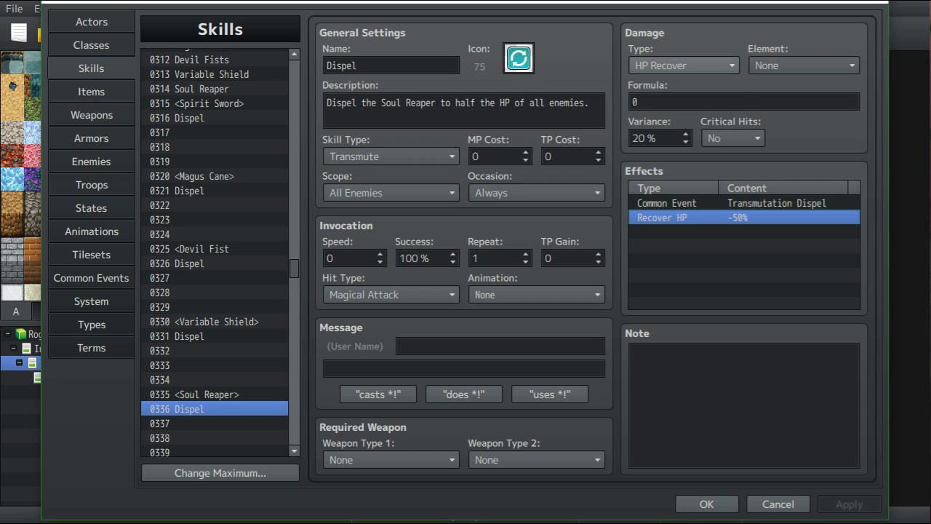
pyautogui.click(684, 65)
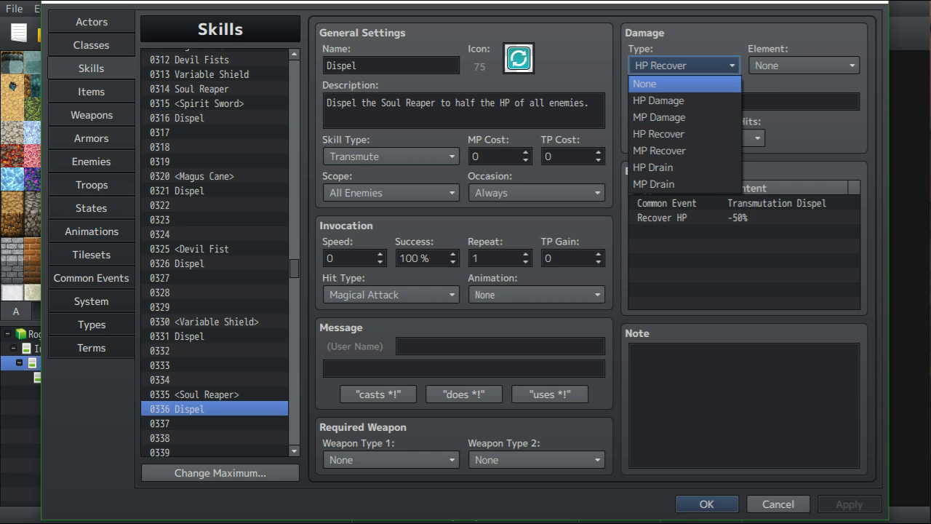
pyautogui.click(680, 84)
pyautogui.click(680, 218)
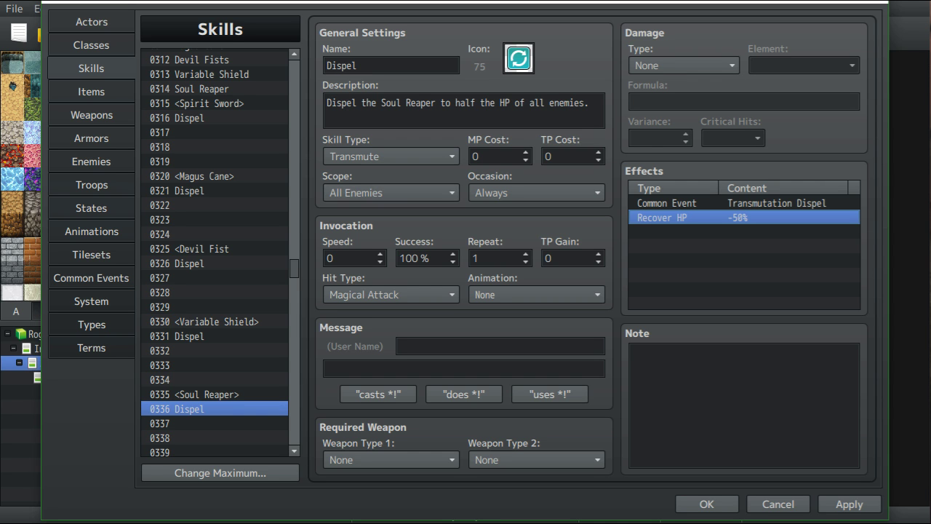
# Extend the first sentence of the Explode skill's description under <Transmutation> so it ends with "explosive gas and ignite it."
pyautogui.scroll(-5, 214, 255)
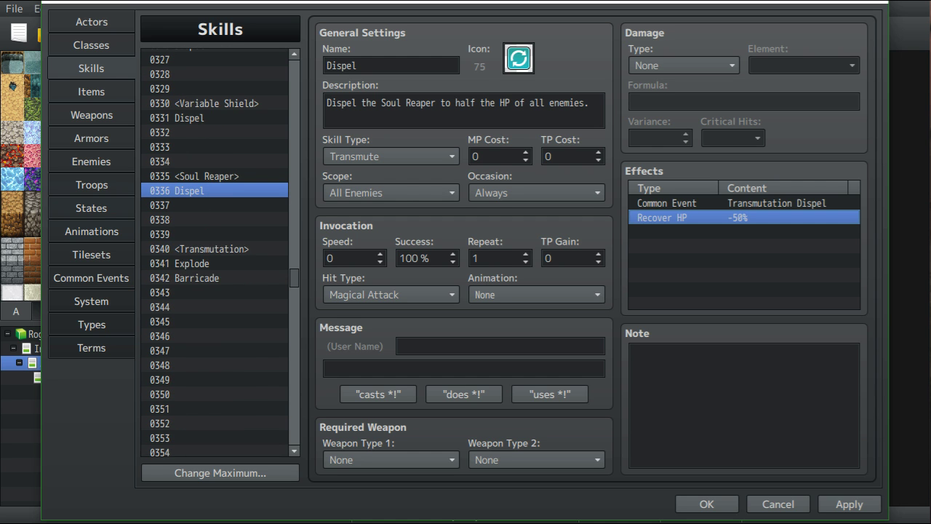
pyautogui.click(215, 263)
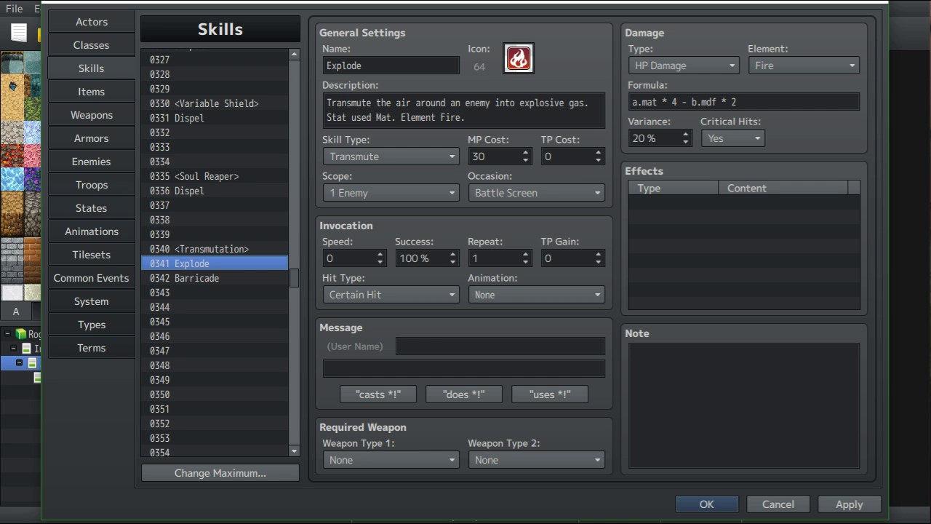
pyautogui.click(468, 117)
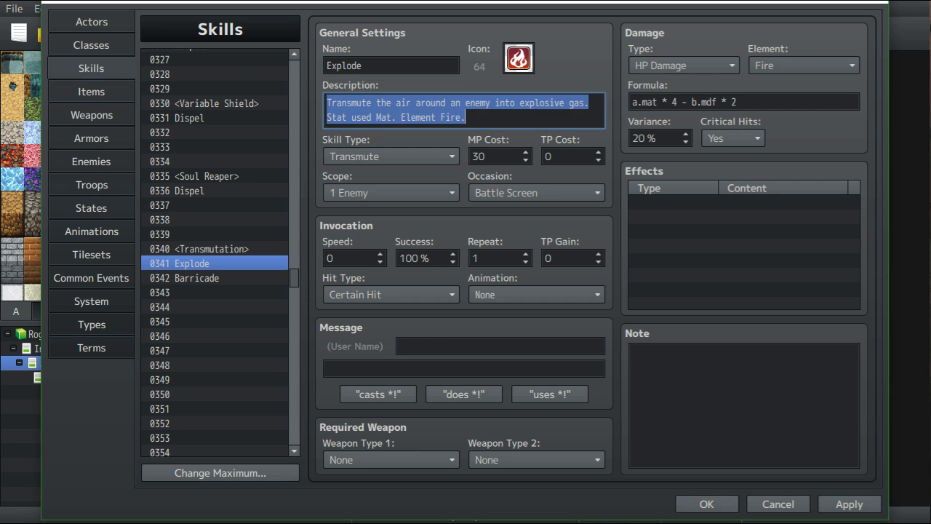
pyautogui.click(467, 117)
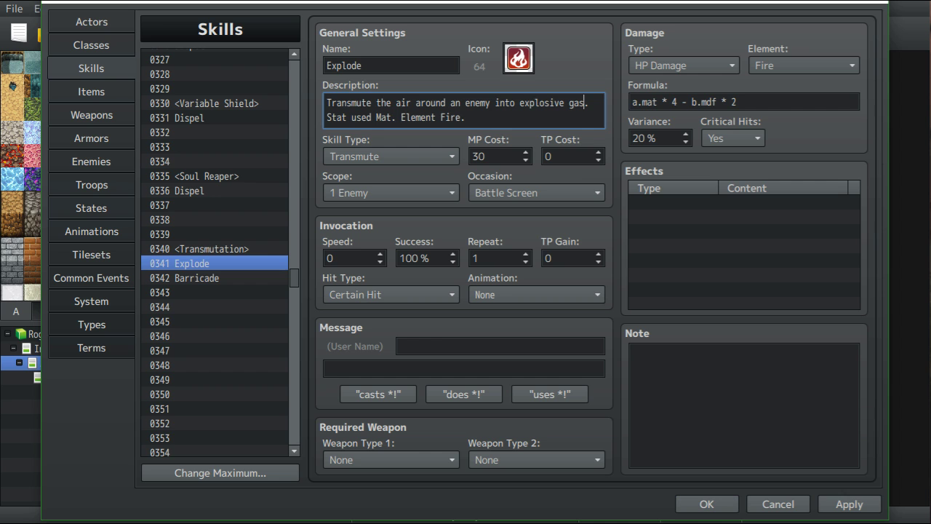
pyautogui.write('and ig')
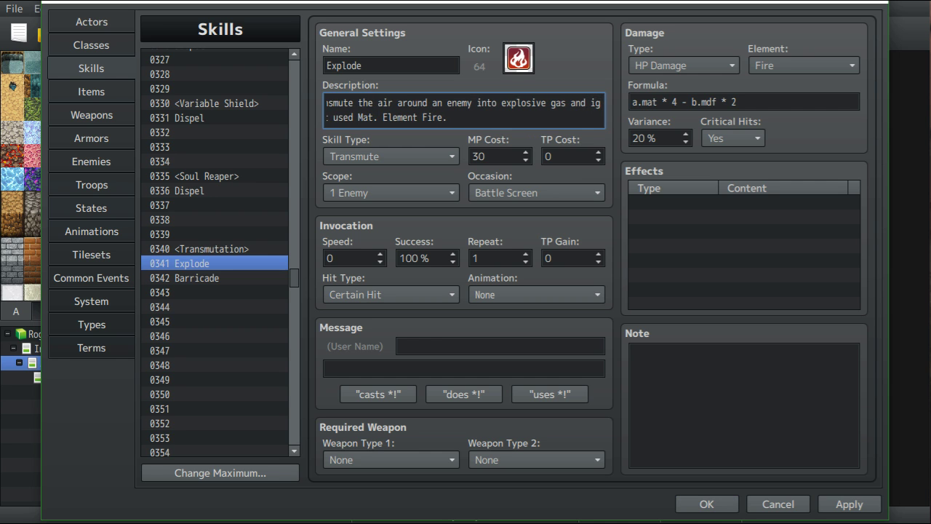
pyautogui.write('nite')
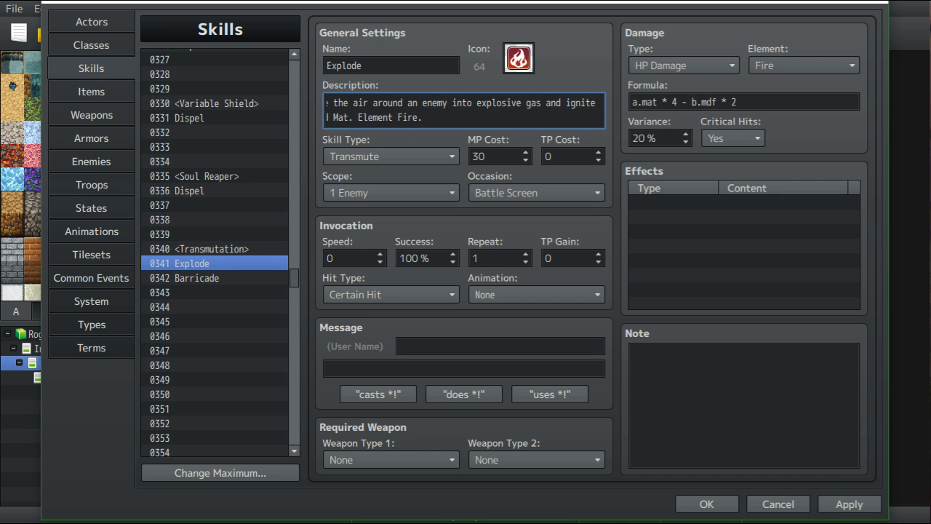
pyautogui.write(' it.')
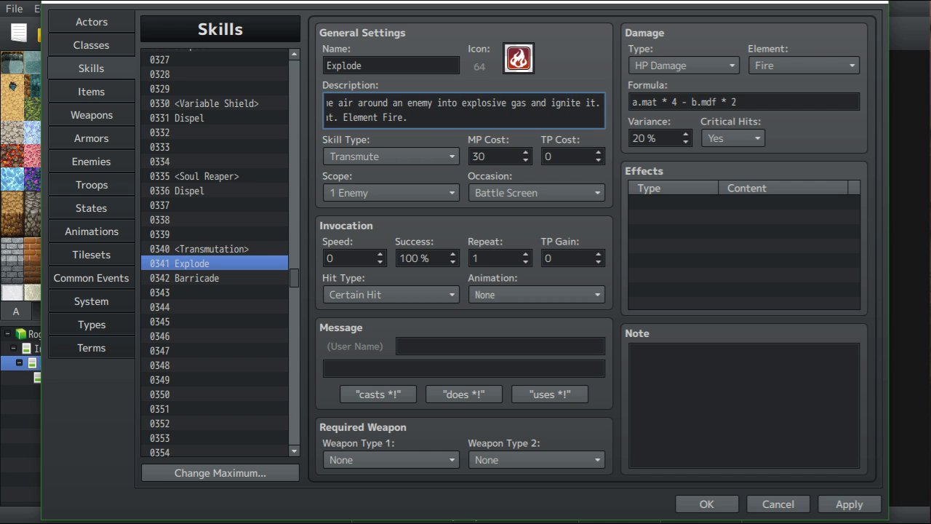
pyautogui.write(' t.')
pyautogui.press('BackSpace')
pyautogui.moveTo(409, 118); pyautogui.dragTo(321, 103)
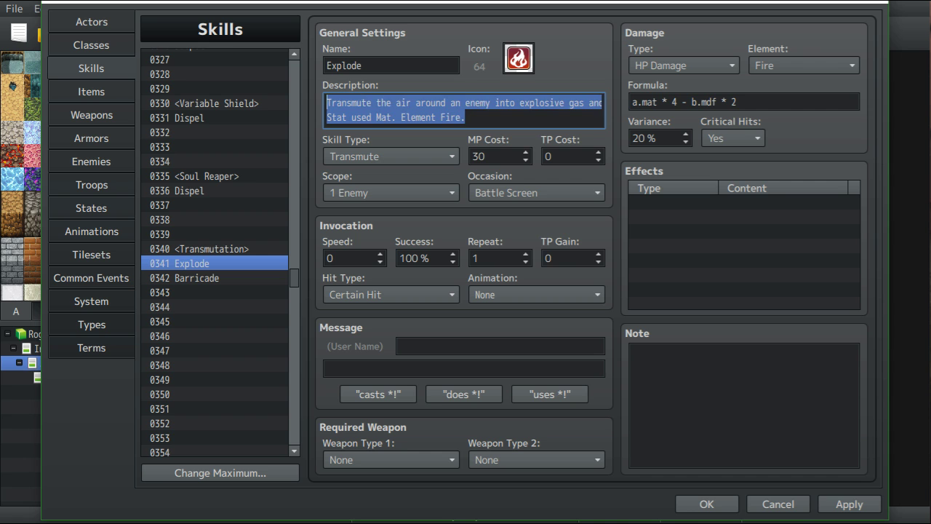
pyautogui.click(367, 117)
pyautogui.click(392, 117)
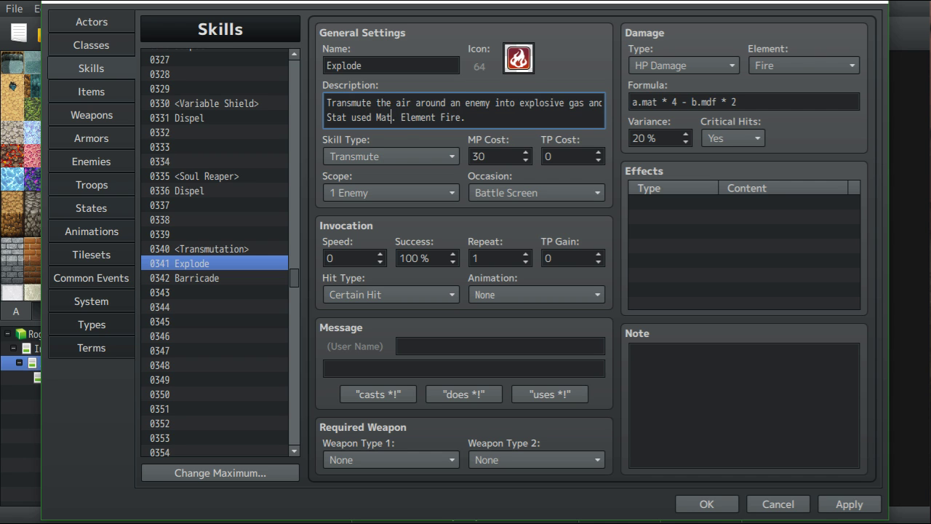
# Review the Alchemist's transmute skill list and examine the Barricade skill's effects and note
pyautogui.scroll(6, 215, 255)
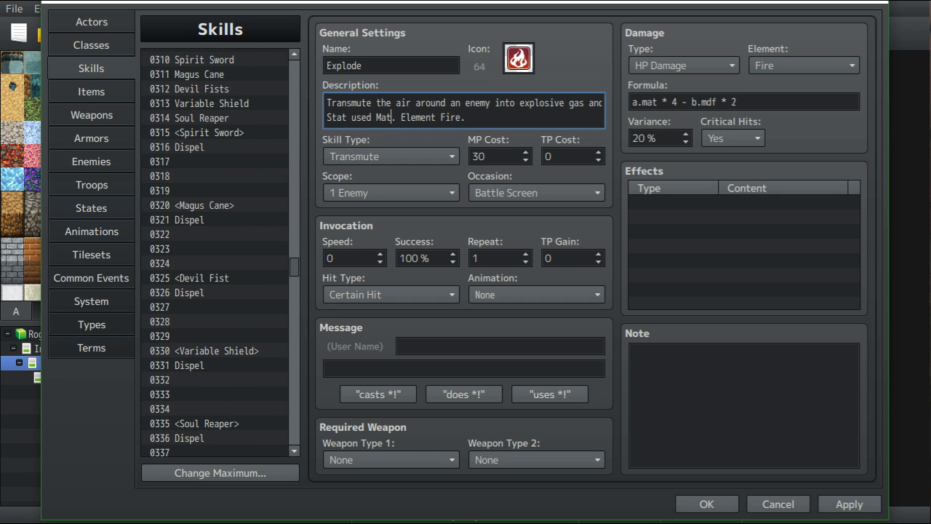
pyautogui.scroll(-4, 215, 291)
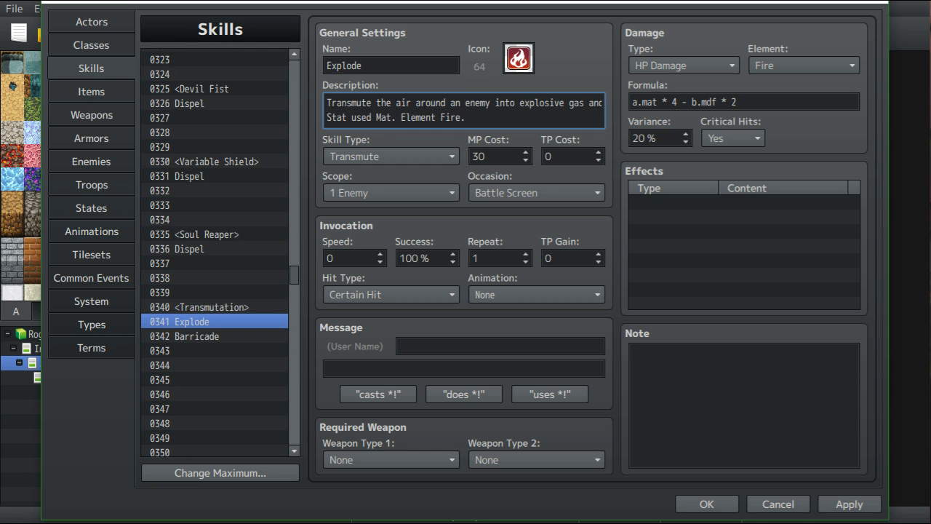
pyautogui.click(215, 336)
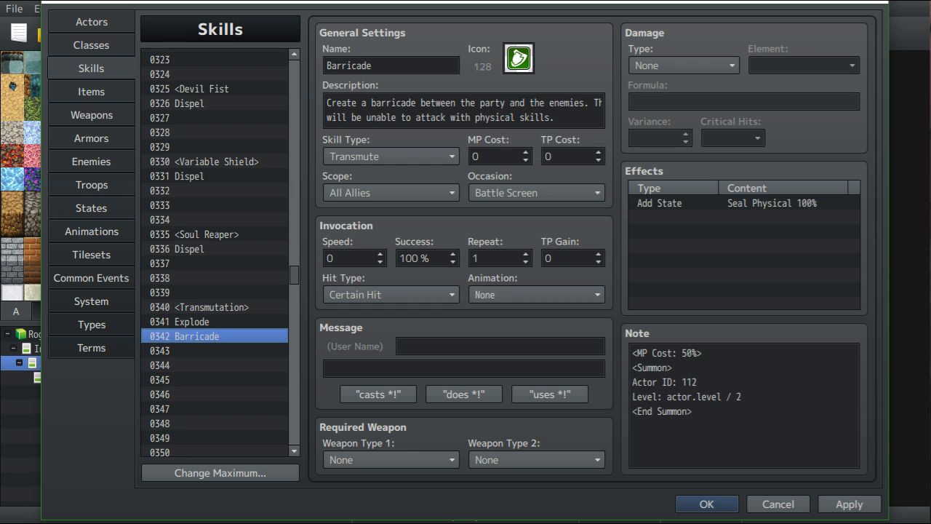
# Find the Skeleton Knight skill under <Dabbler> and examine its description and summon note
pyautogui.scroll(20, 215, 254)
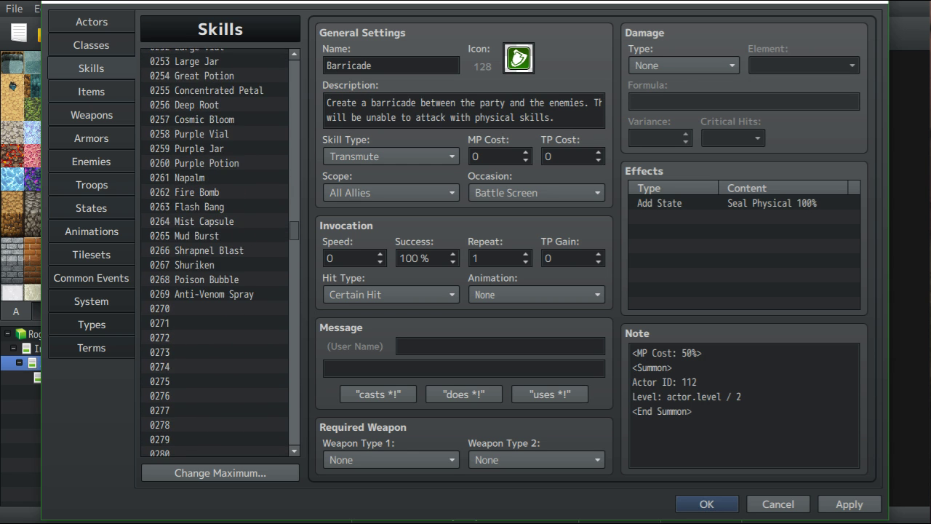
pyautogui.scroll(8, 214, 255)
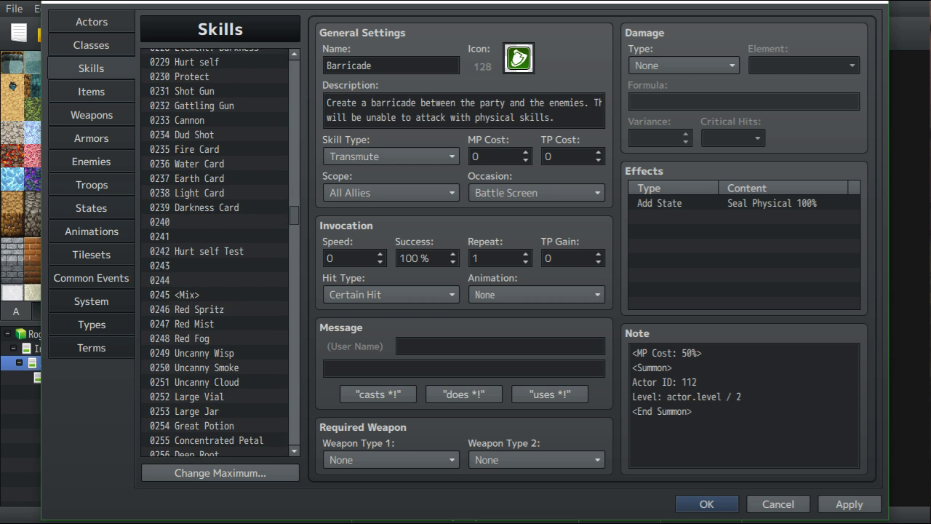
pyautogui.scroll(15, 215, 255)
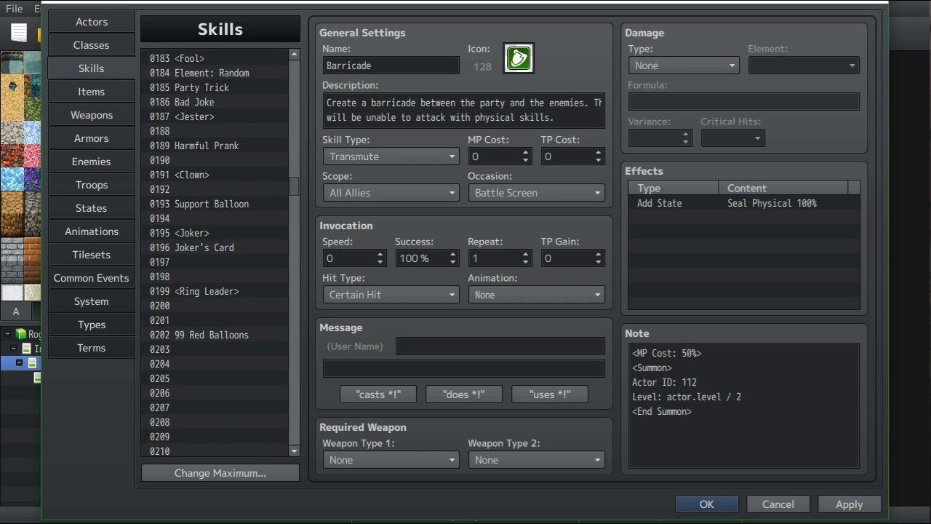
pyautogui.scroll(8, 214, 255)
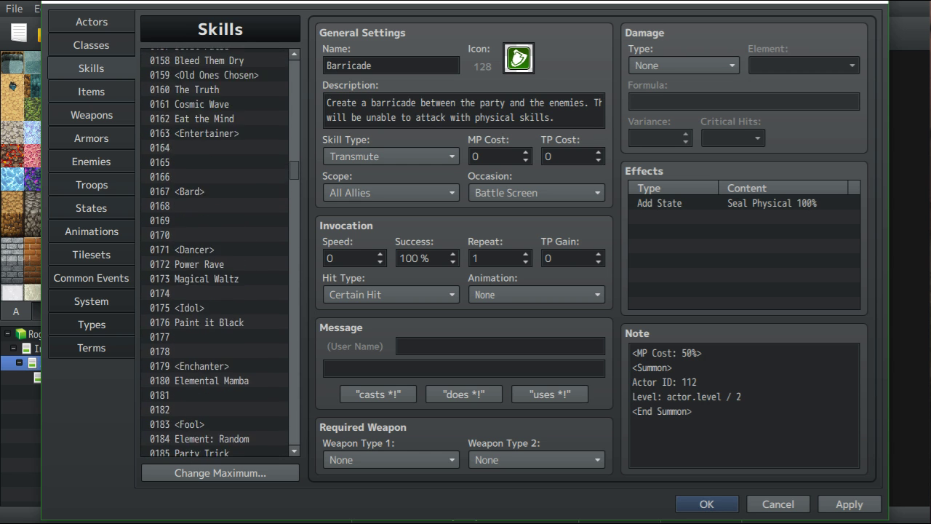
pyautogui.scroll(2, 214, 254)
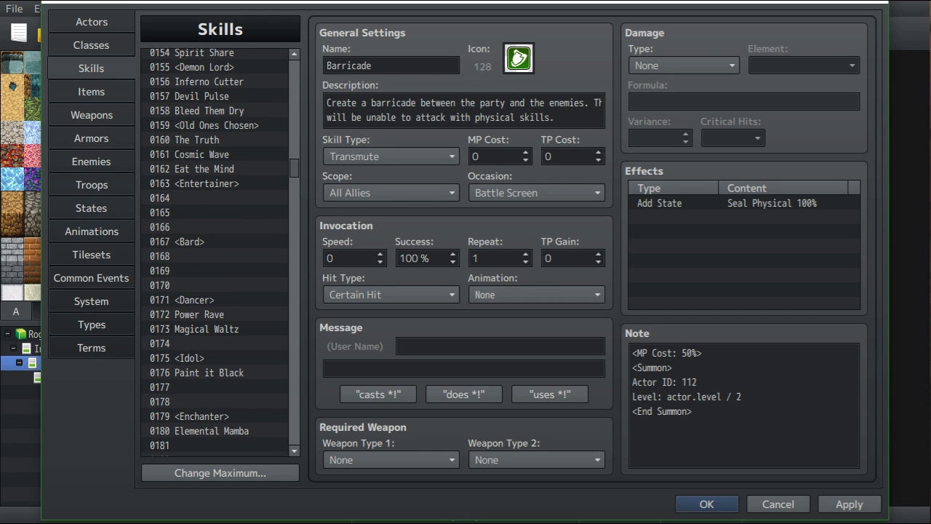
pyautogui.scroll(8, 215, 254)
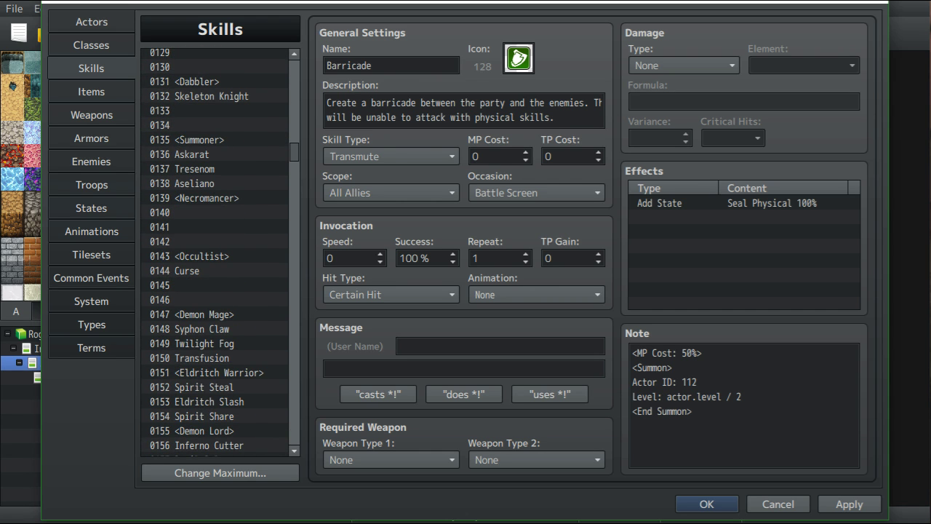
pyautogui.scroll(2, 215, 254)
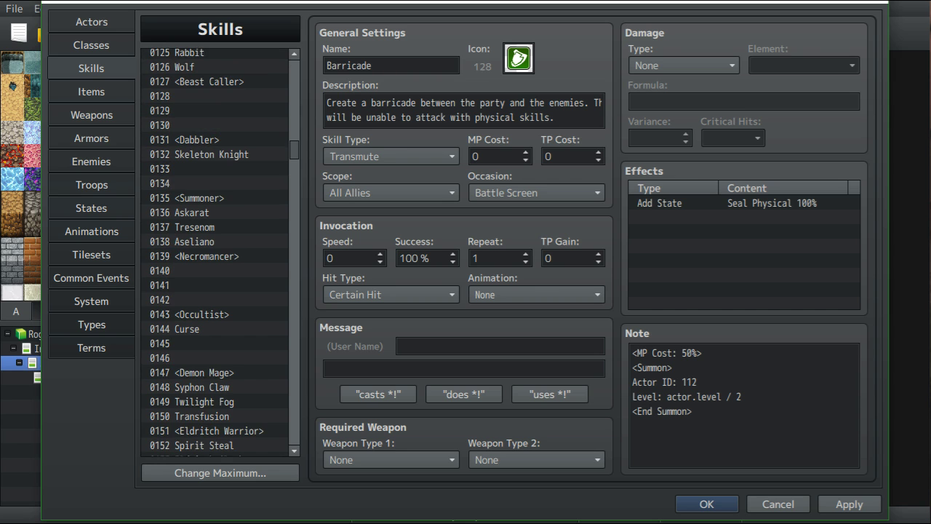
pyautogui.click(211, 169)
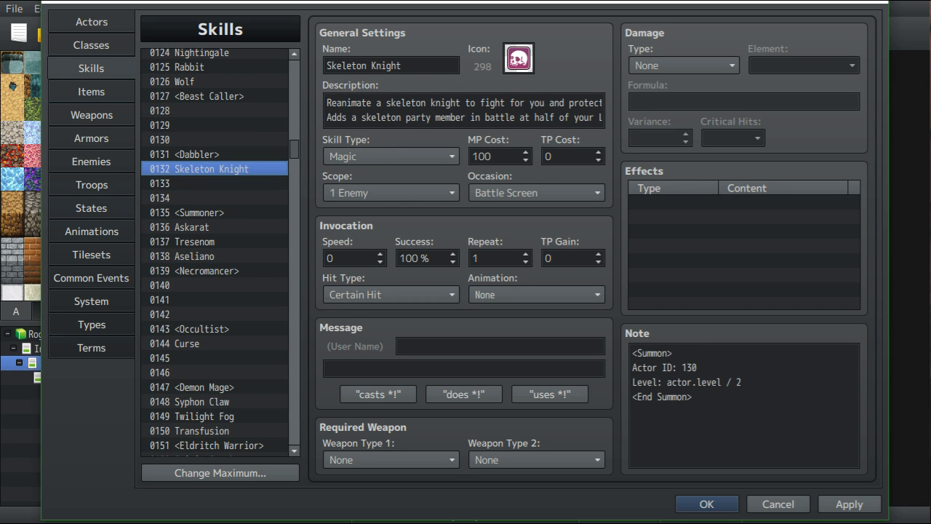
# Replace "physical" with "melee" in the description of the Barricade skill under <Transmutation>
pyautogui.moveTo(294, 149); pyautogui.dragTo(295, 275)
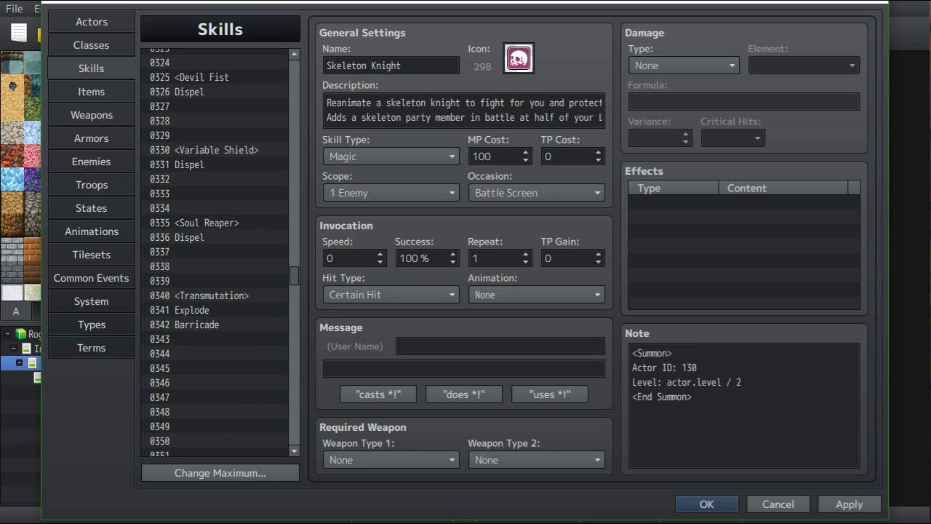
pyautogui.click(211, 324)
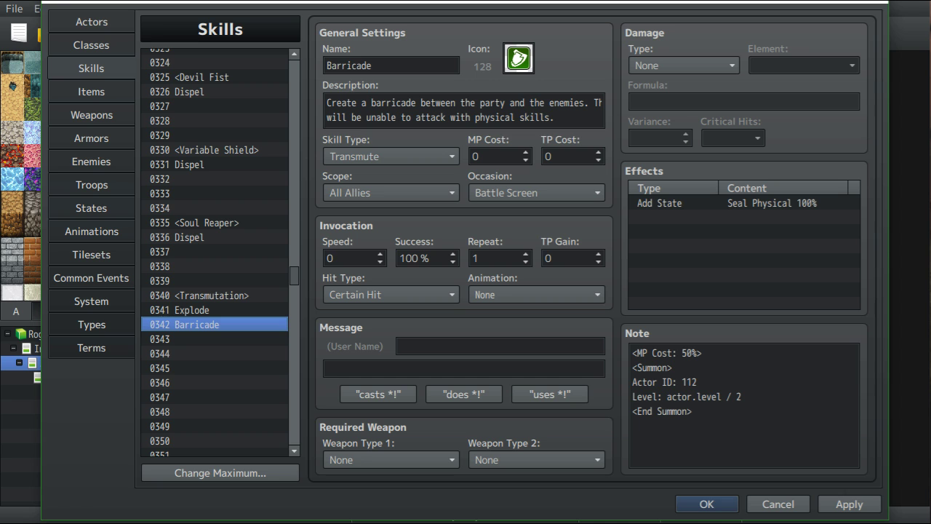
pyautogui.click(514, 117)
pyautogui.moveTo(514, 117); pyautogui.dragTo(475, 117)
pyautogui.write('m')
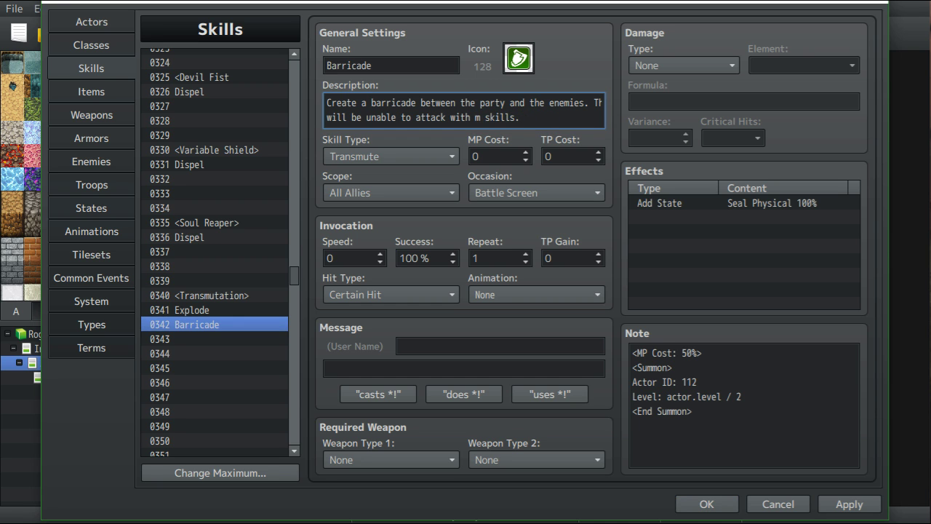
pyautogui.write('elee')
pyautogui.click(450, 118)
pyautogui.moveTo(466, 103); pyautogui.dragTo(602, 103)
pyautogui.moveTo(502, 117); pyautogui.dragTo(326, 117)
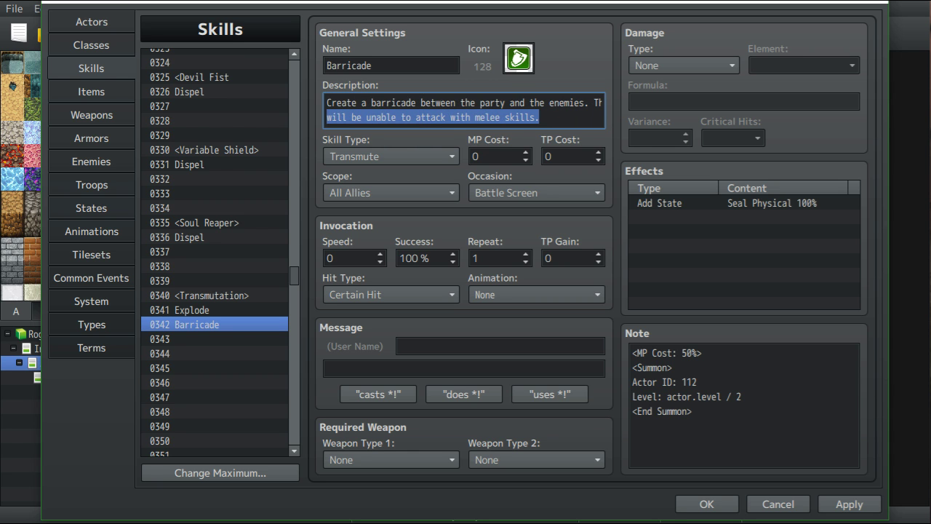
pyautogui.click(541, 117)
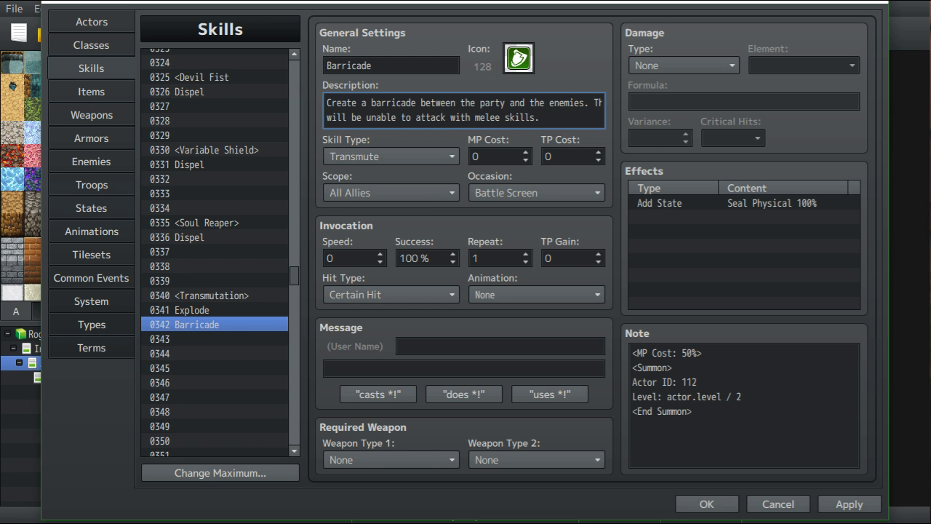
# Examine the full list of sealed skills in the traits of the Seal Physical state
pyautogui.click(92, 208)
pyautogui.scroll(-17, 221, 252)
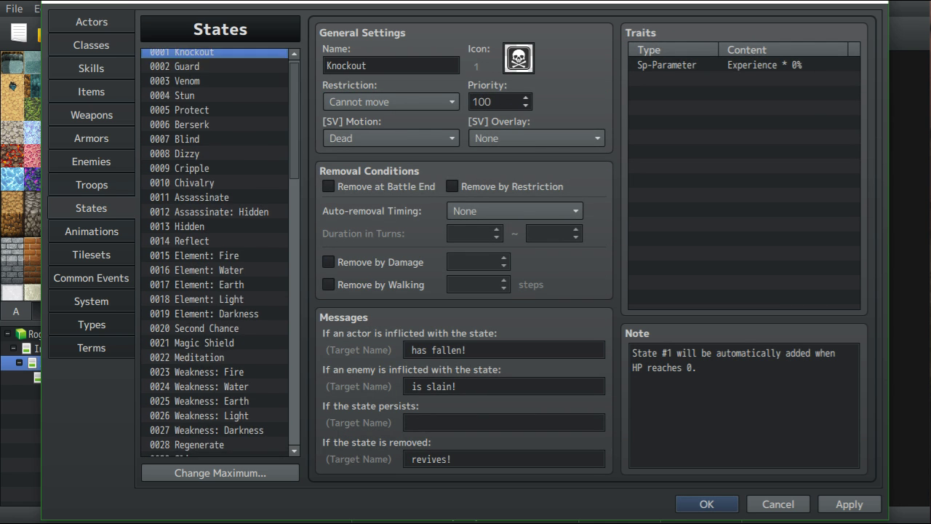
pyautogui.click(207, 249)
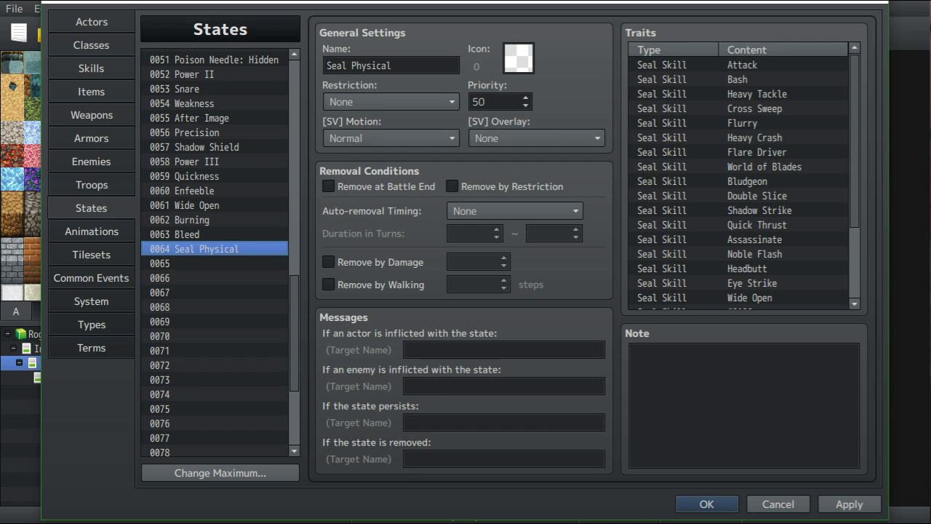
pyautogui.scroll(-3, 738, 179)
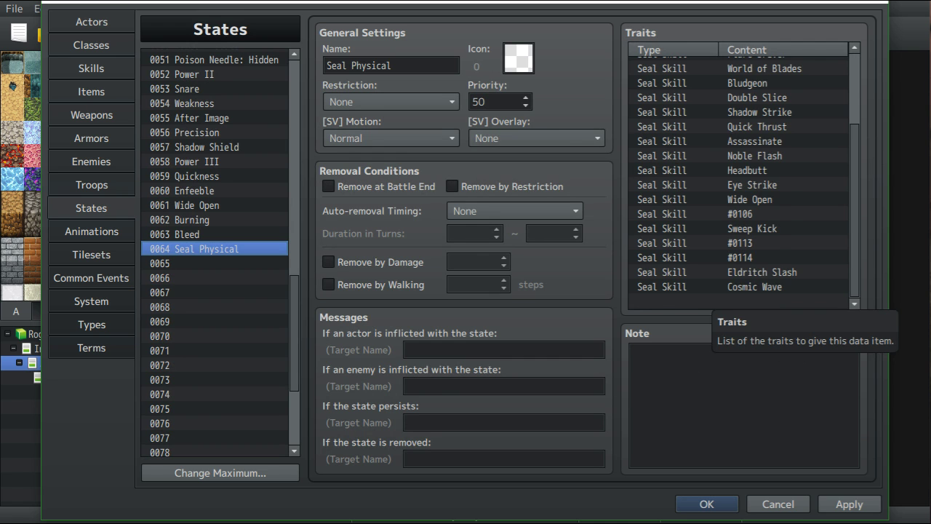
pyautogui.scroll(3, 739, 179)
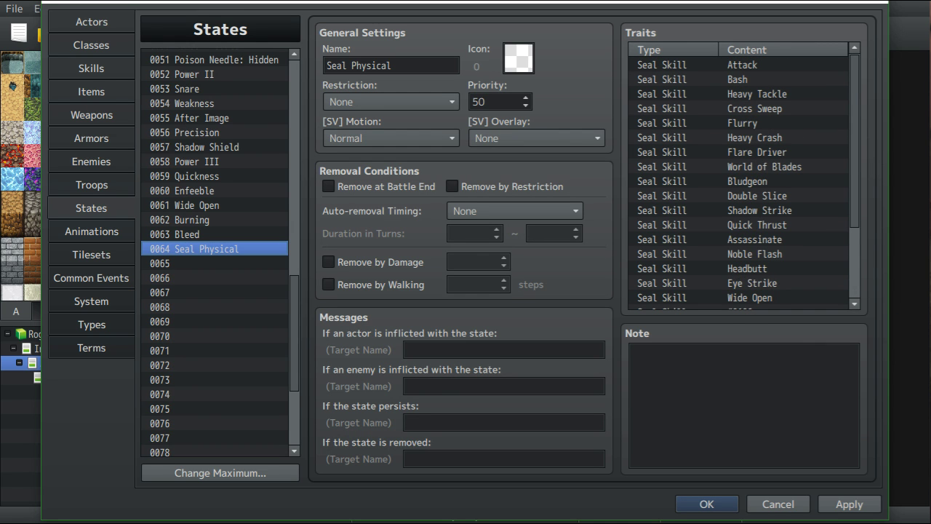
pyautogui.scroll(-3, 738, 178)
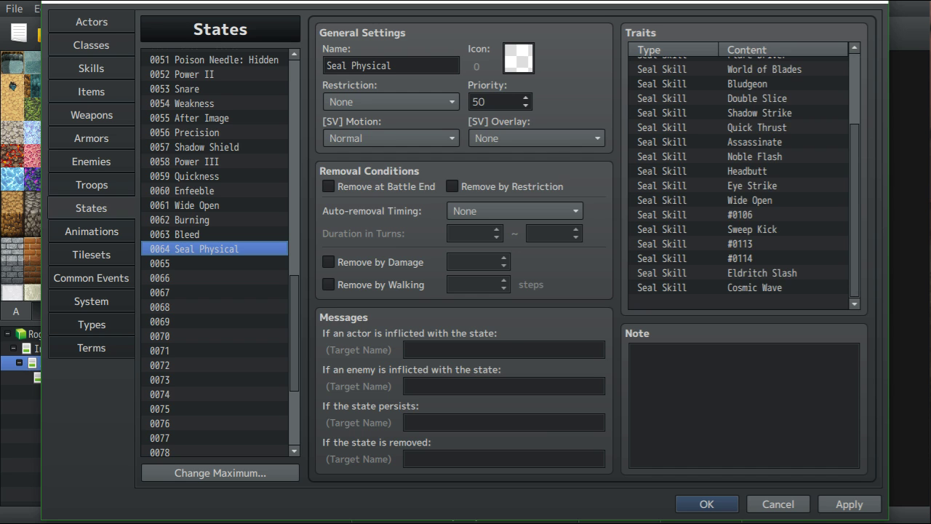
# Return to the skills and look through the earlier class skills, up to the Demon Mage and Eldritch Warrior groups
pyautogui.click(92, 69)
pyautogui.scroll(6, 214, 252)
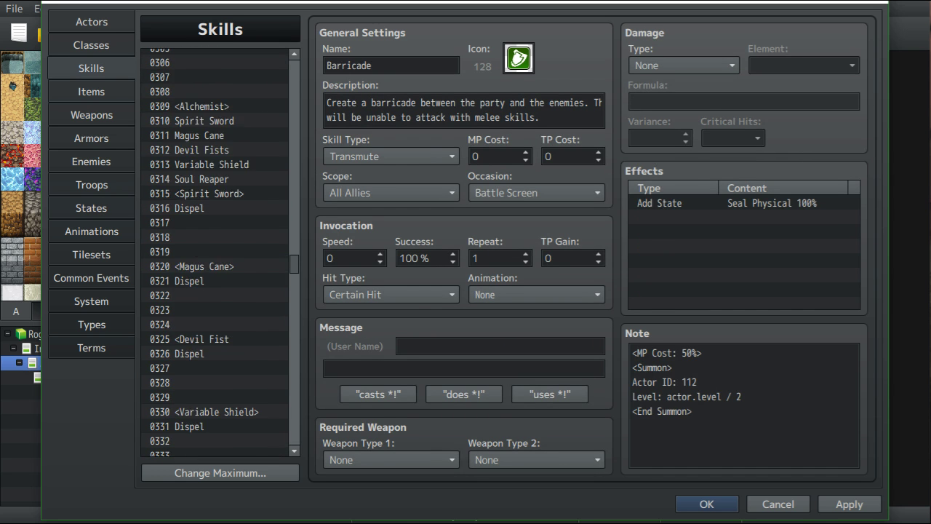
pyautogui.scroll(18, 215, 252)
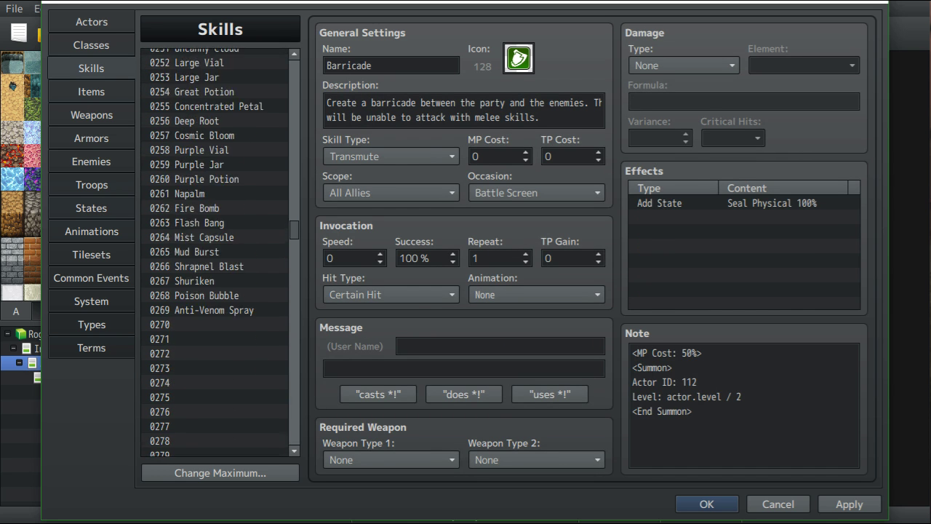
pyautogui.scroll(12, 219, 251)
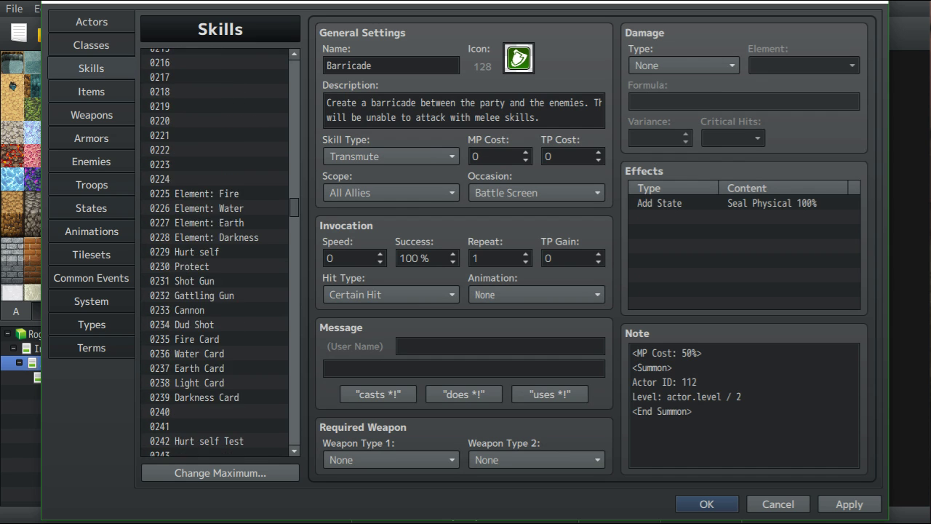
pyautogui.scroll(11, 220, 251)
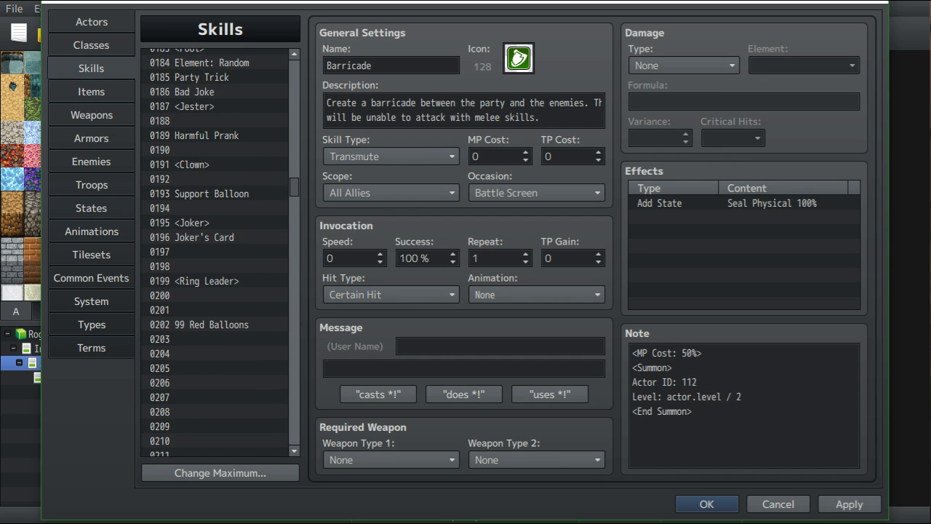
pyautogui.scroll(2, 220, 251)
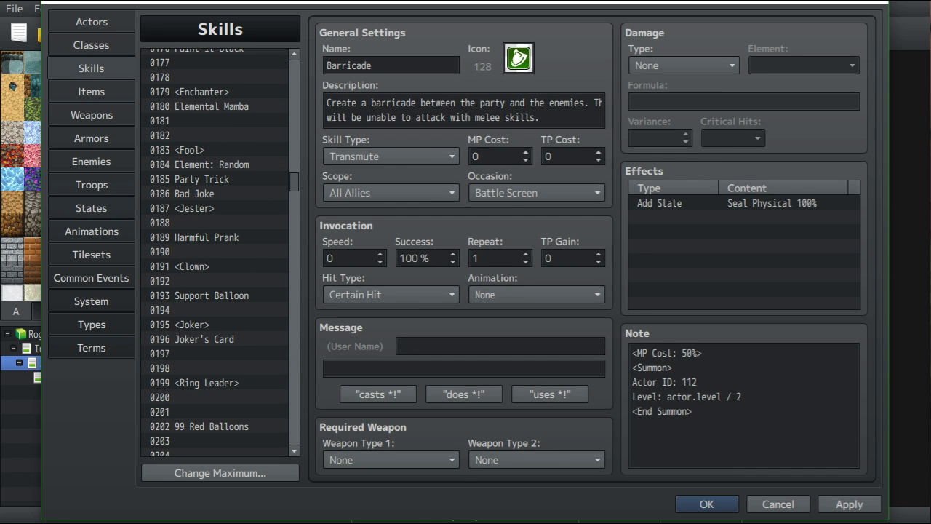
pyautogui.moveTo(294, 182)
pyautogui.mouseDown()
pyautogui.moveTo(294, 156)
pyautogui.moveTo(294, 167)
pyautogui.mouseUp()
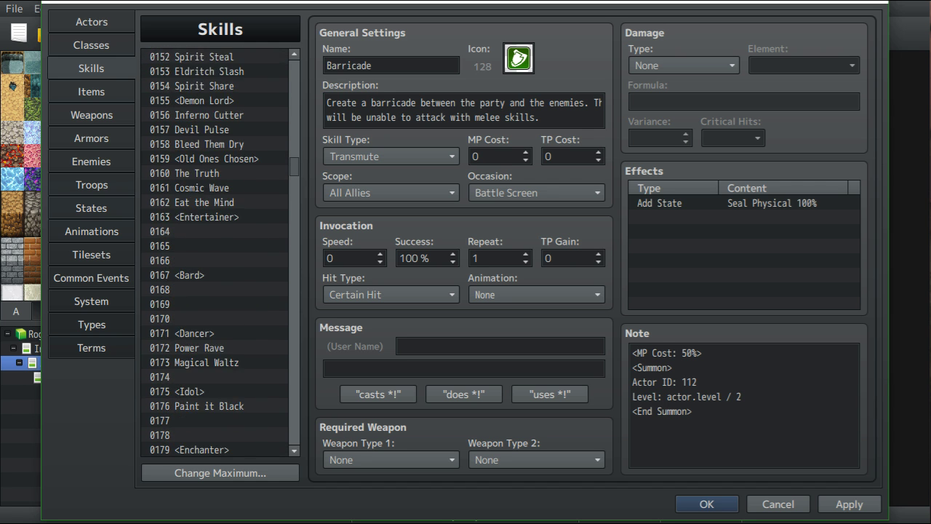
pyautogui.scroll(3, 218, 251)
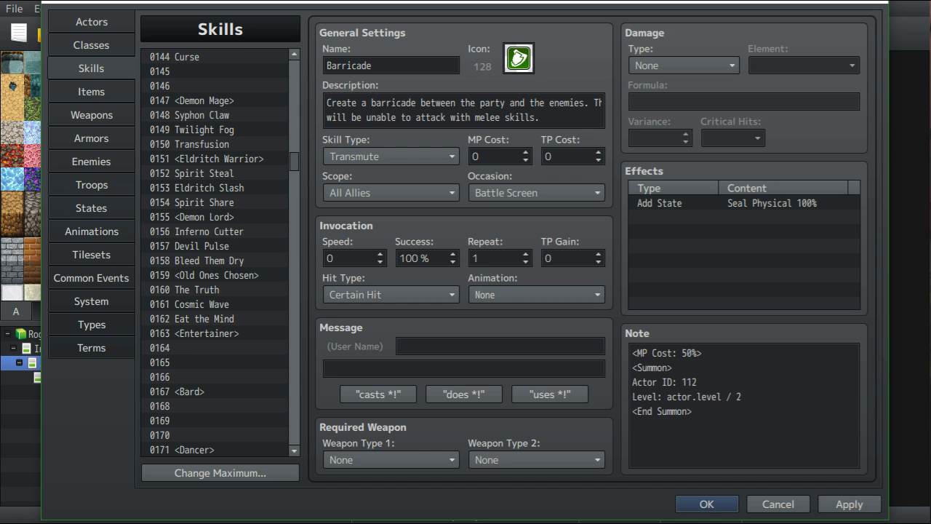
# Rename the Seal Physical state to Seal Melee
pyautogui.click(91, 208)
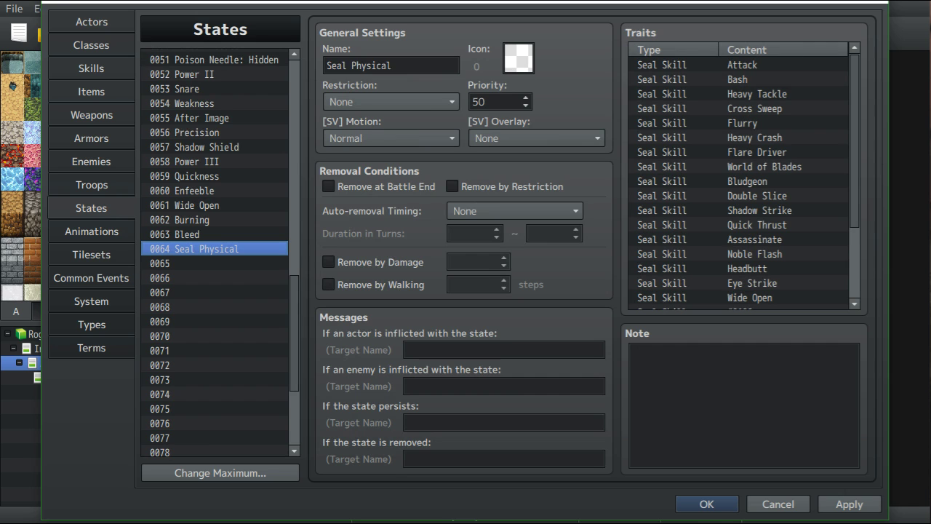
pyautogui.click(393, 66)
pyautogui.moveTo(395, 65); pyautogui.dragTo(357, 66)
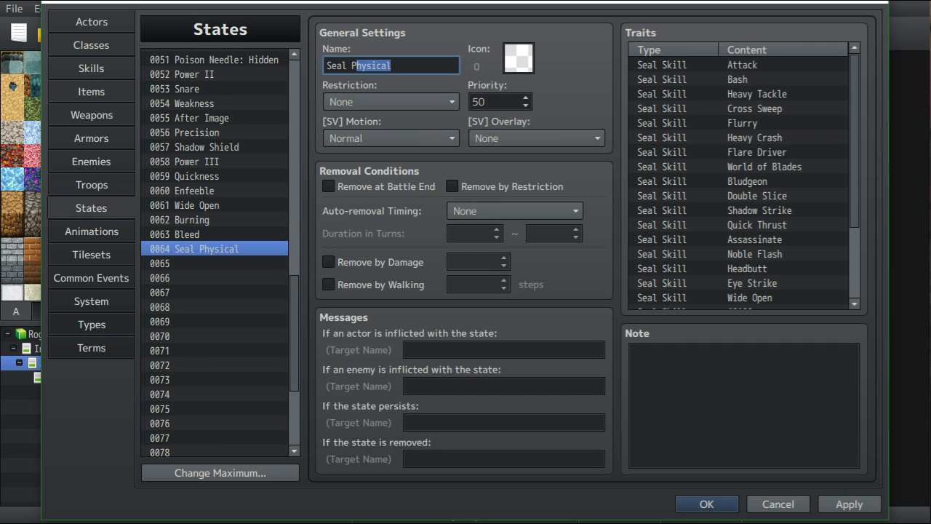
pyautogui.click(393, 66)
pyautogui.hotkey('shift', 'Left')
pyautogui.hotkey('shift', 'Left')
pyautogui.hotkey('shift', 'Left')
pyautogui.hotkey('shift', 'Left')
pyautogui.hotkey('shift', 'Left')
pyautogui.hotkey('shift', 'Left')
pyautogui.hotkey('shift', 'Left')
pyautogui.hotkey('shift', 'Left')
pyautogui.hotkey('shift', 'Left')
pyautogui.hotkey('shift', 'Right')
pyautogui.write('Melee')
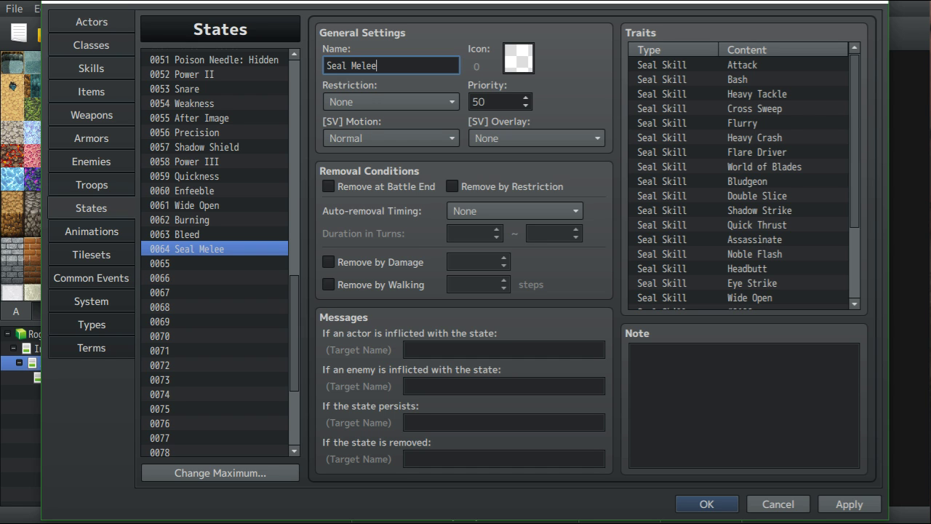
# Set the Seal Melee state to be removed at battle end and by damage at 100%, leaving auto-removal timing at None
pyautogui.click(329, 186)
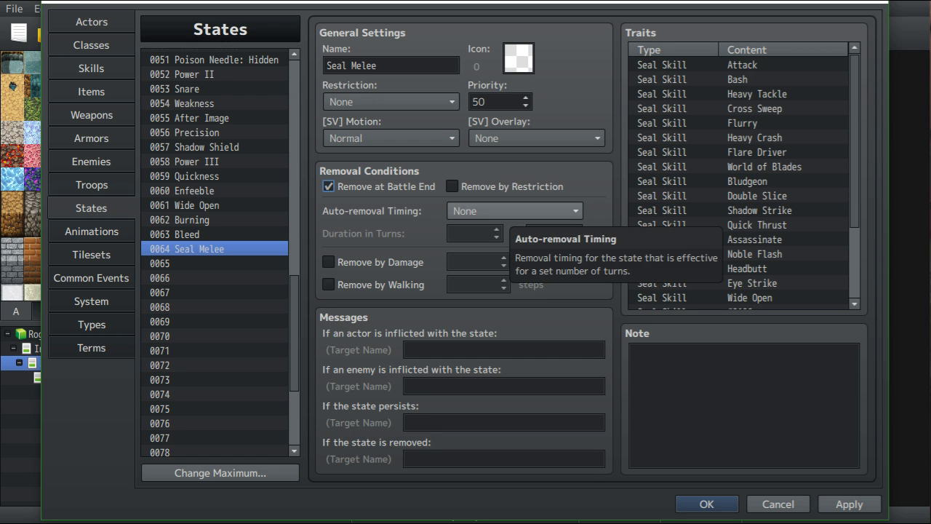
pyautogui.click(514, 211)
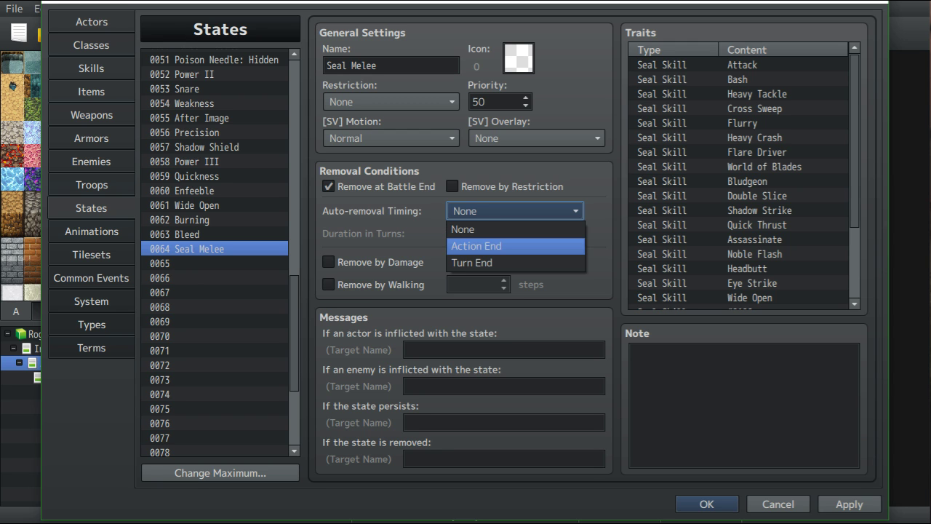
pyautogui.click(329, 262)
pyautogui.click(328, 262)
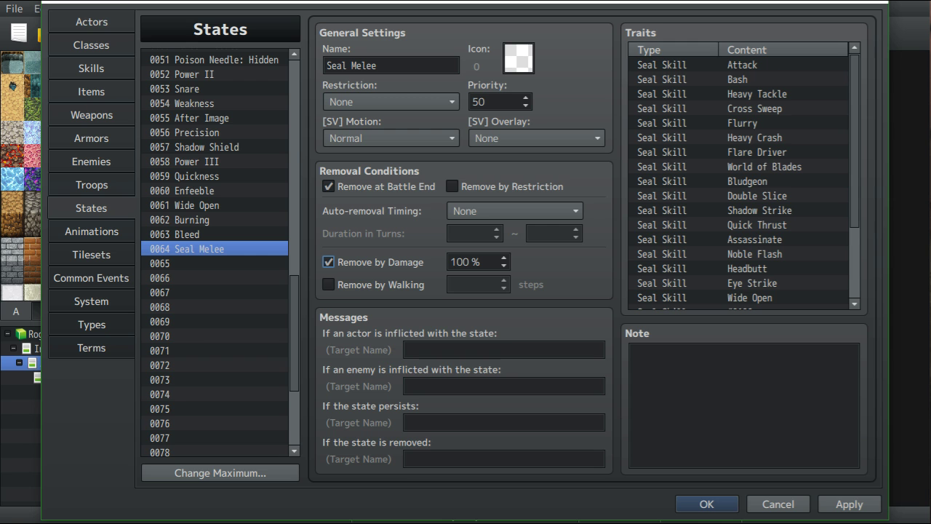
# Check the Barricade class's Max HP and Defense parameter curves at level 50, leaving the curves unedited
pyautogui.click(92, 45)
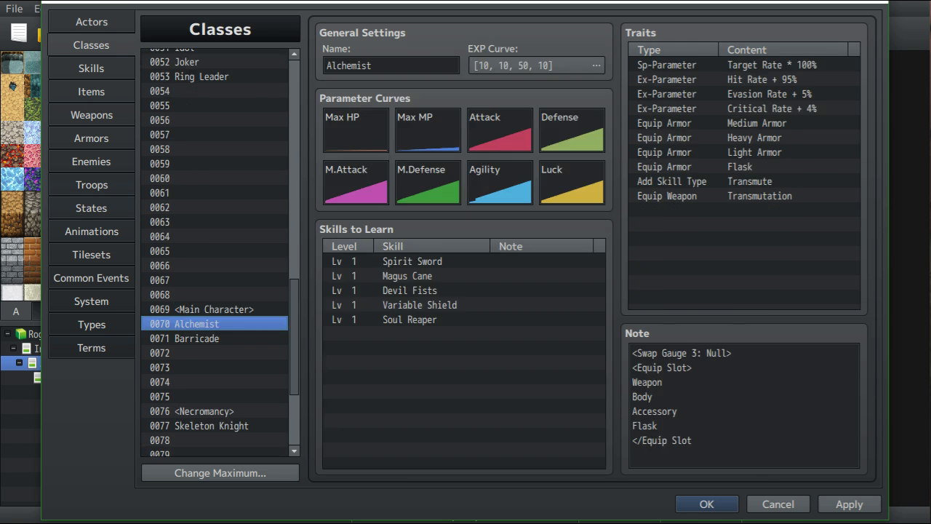
pyautogui.click(197, 338)
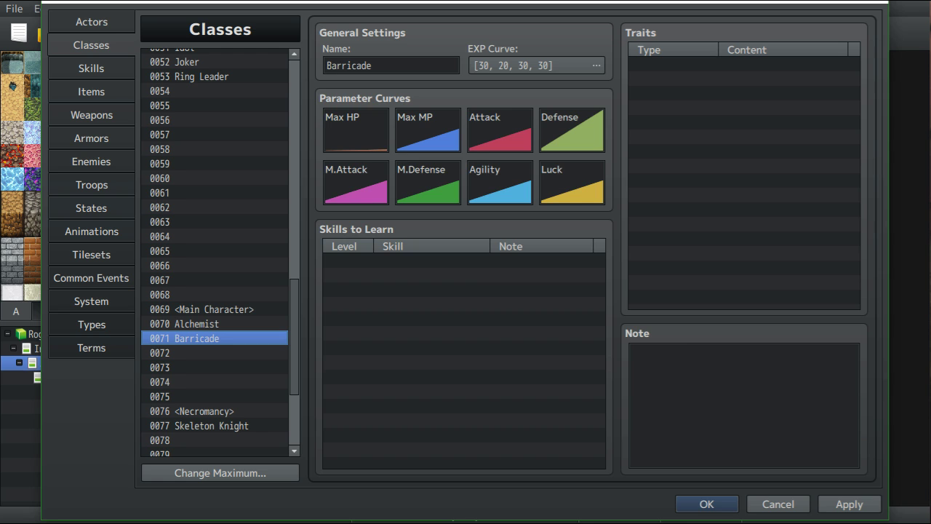
pyautogui.doubleClick(356, 130)
pyautogui.doubleClick(400, 158)
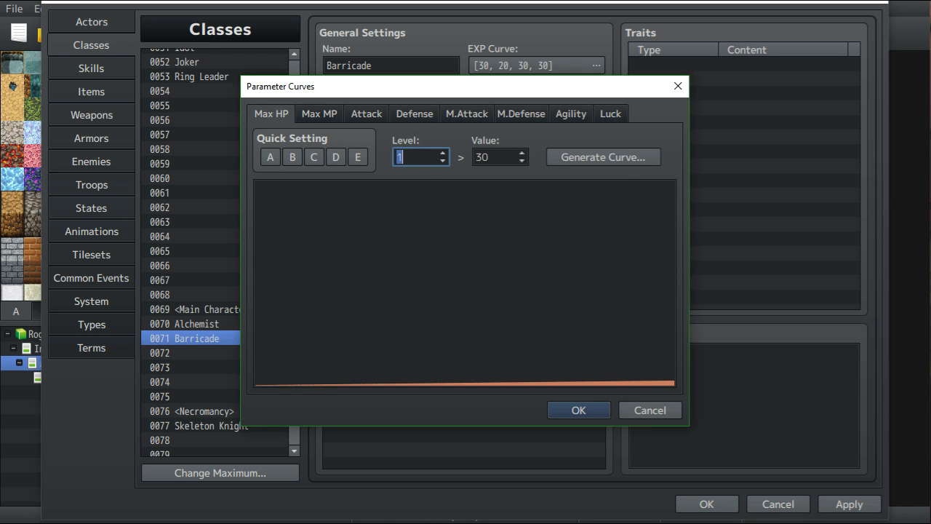
pyautogui.write('50')
pyautogui.click(414, 114)
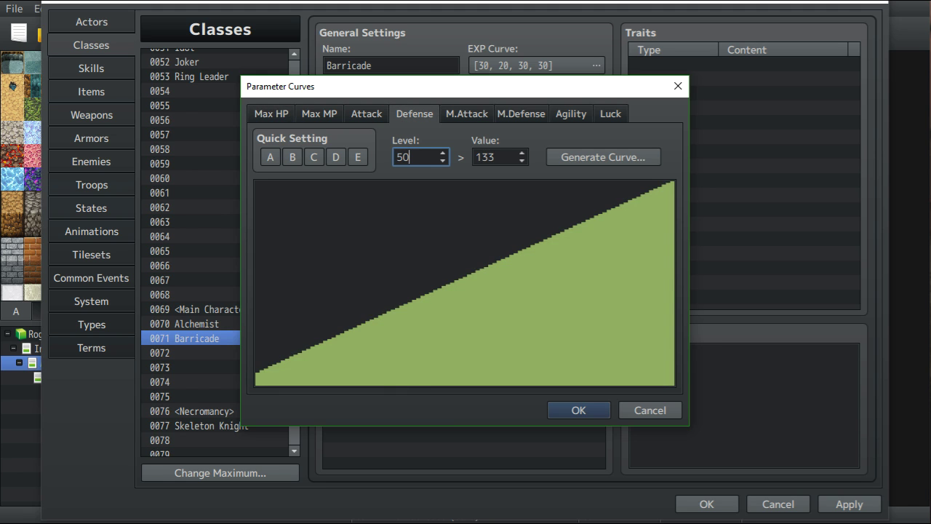
pyautogui.click(650, 411)
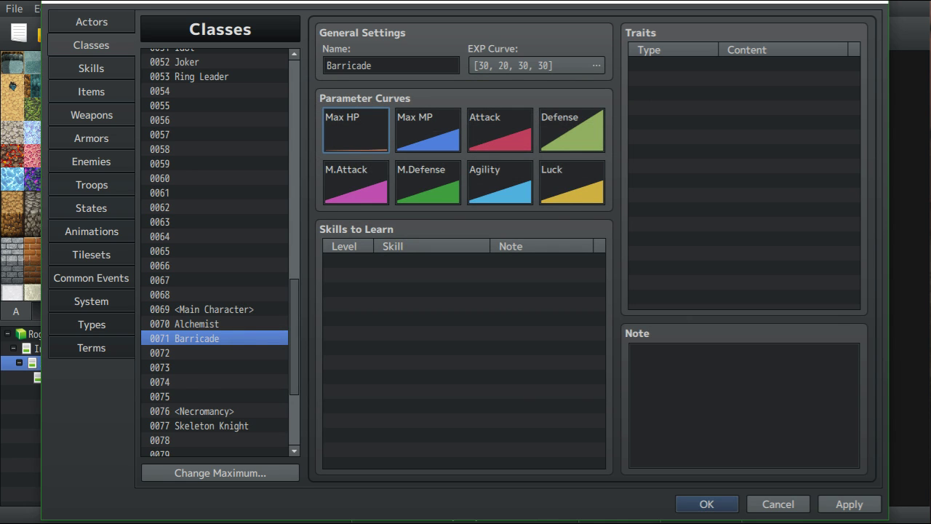
# Regenerate the Barricade class's Defense curve with a level 99 endpoint of 200, and check its value at level 50
pyautogui.doubleClick(572, 131)
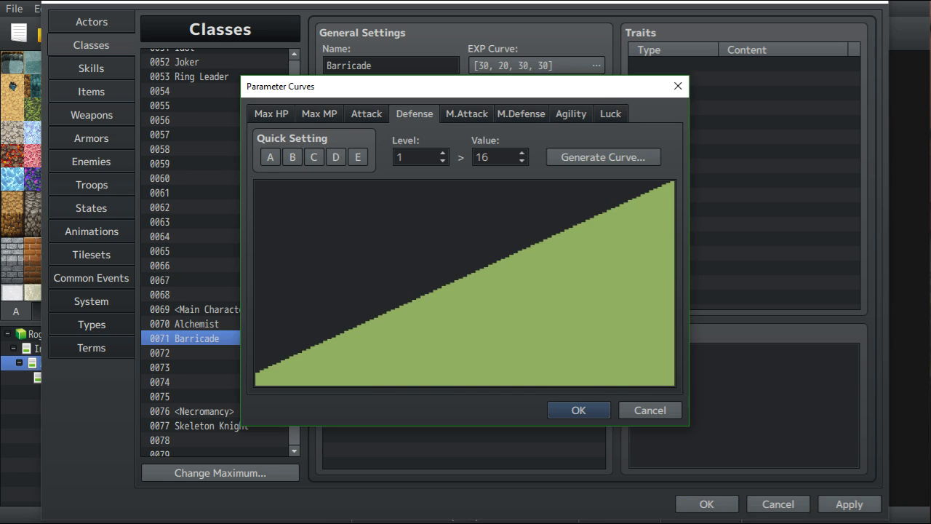
pyautogui.click(603, 157)
pyautogui.press('Tab')
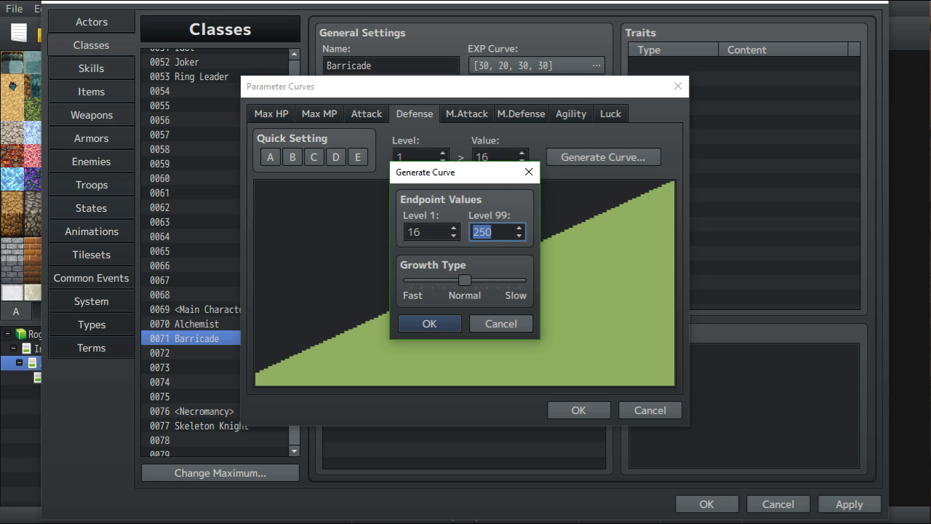
pyautogui.write('200')
pyautogui.press('Return')
pyautogui.doubleClick(400, 157)
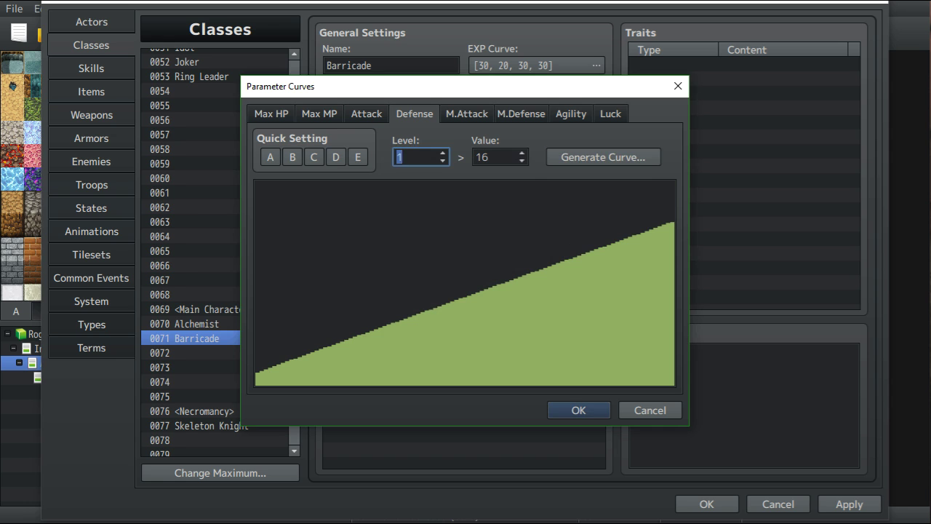
pyautogui.write('50')
pyautogui.press('Return')
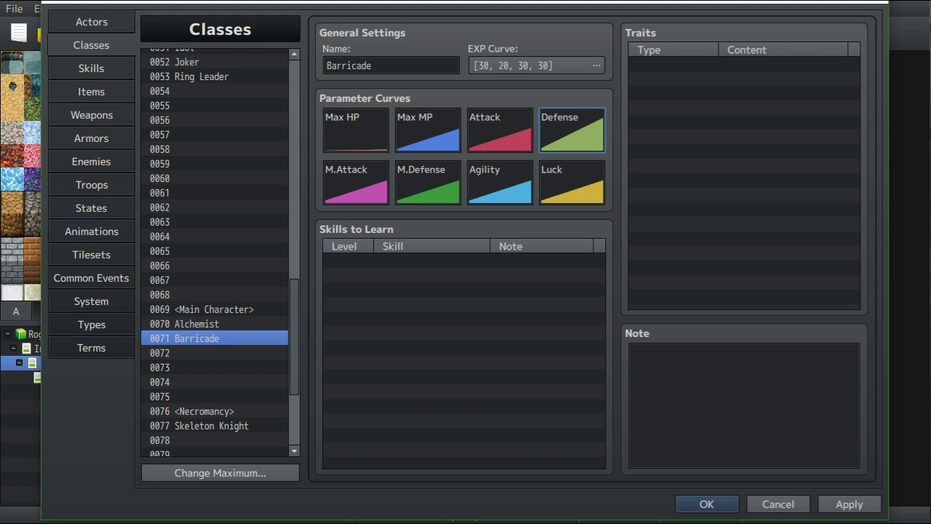
# Find the Spirit Sword among the Alchemist weapons and read its description
pyautogui.click(91, 68)
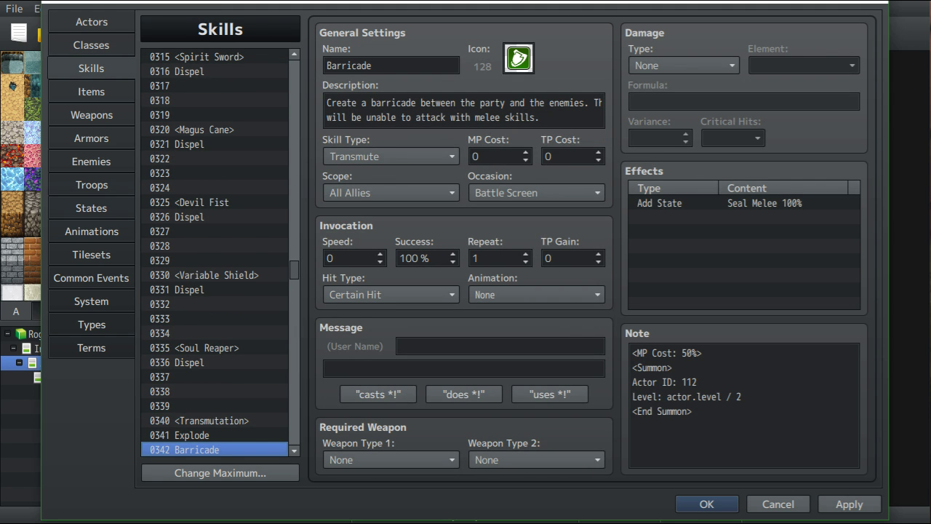
pyautogui.click(91, 115)
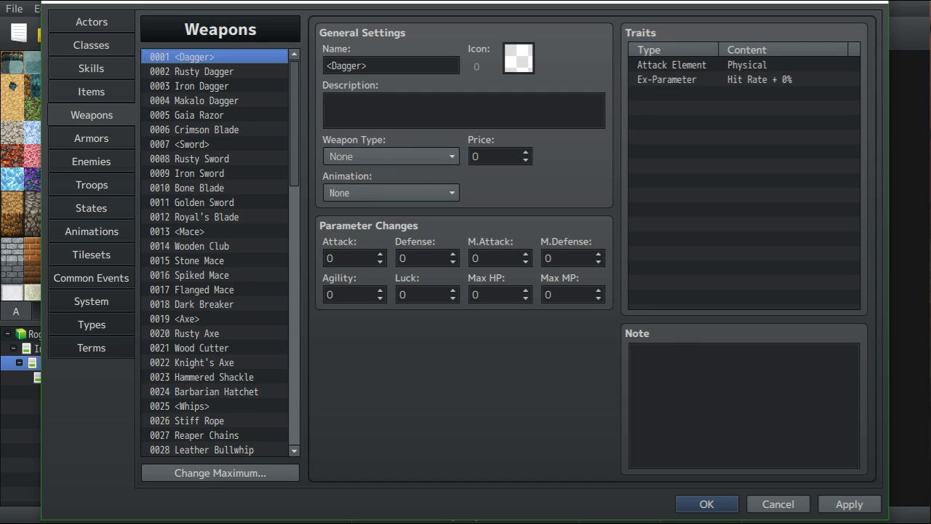
pyautogui.scroll(-18, 219, 255)
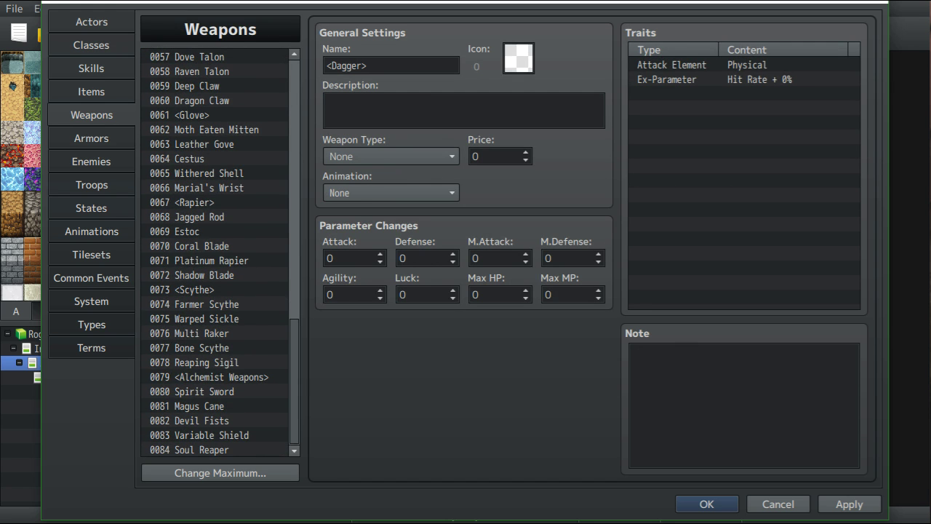
pyautogui.click(215, 377)
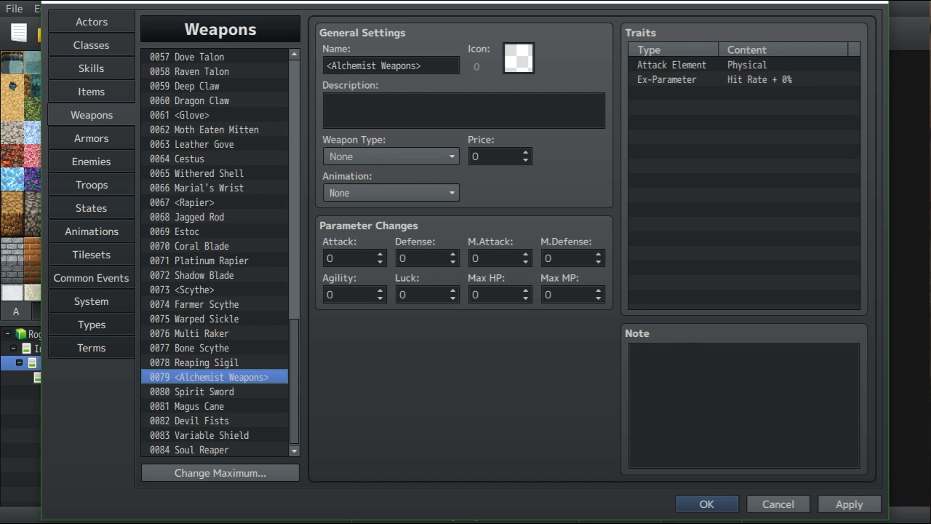
pyautogui.click(206, 392)
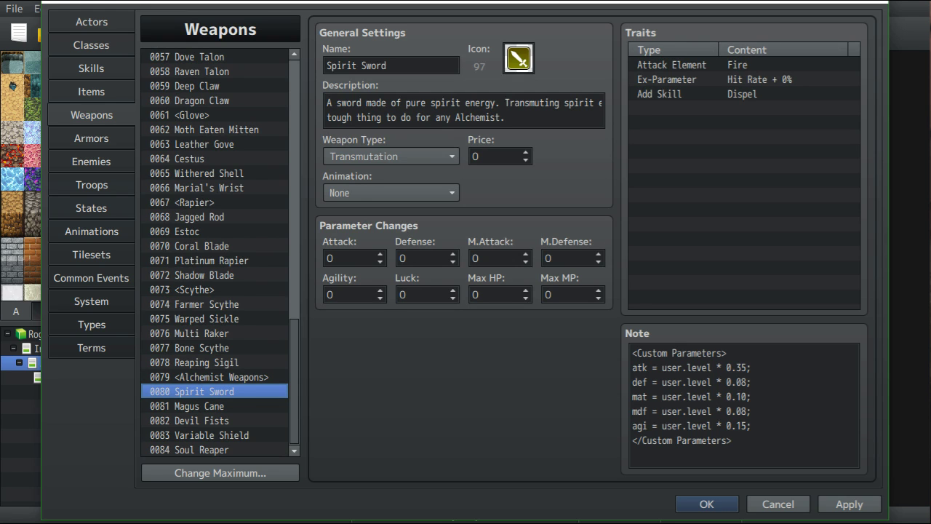
pyautogui.moveTo(327, 102)
pyautogui.mouseDown()
pyautogui.moveTo(605, 103)
pyautogui.moveTo(324, 102)
pyautogui.moveTo(332, 117)
pyautogui.mouseUp()
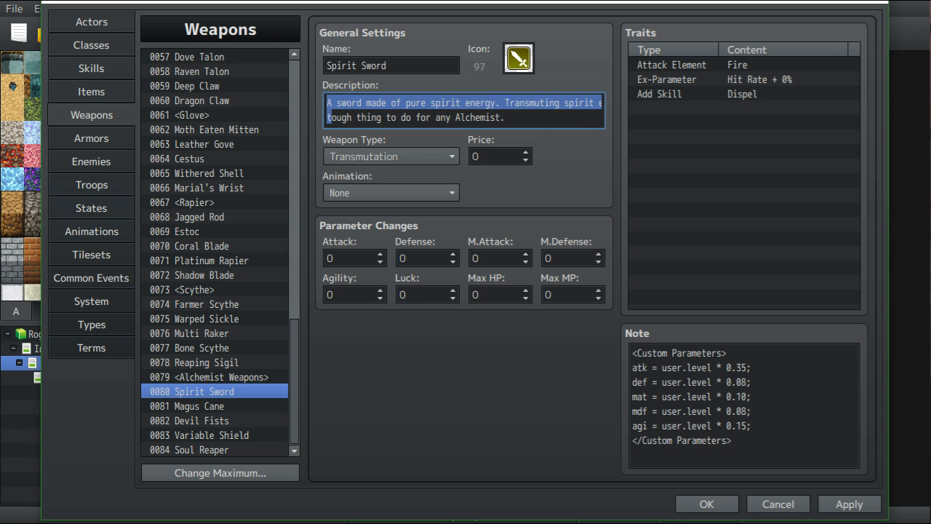
pyautogui.click(332, 117)
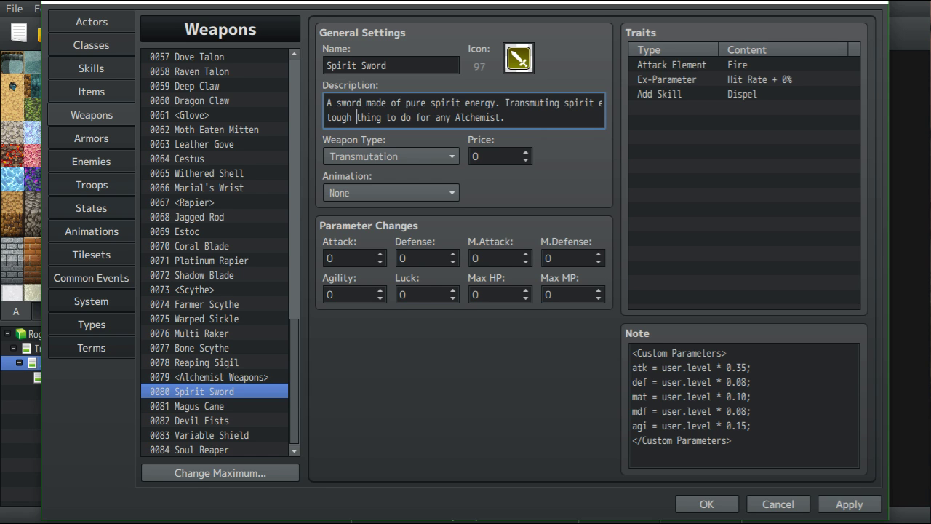
# Examine the Custom Parameters formulas in the Spirit Sword's note
pyautogui.click(744, 407)
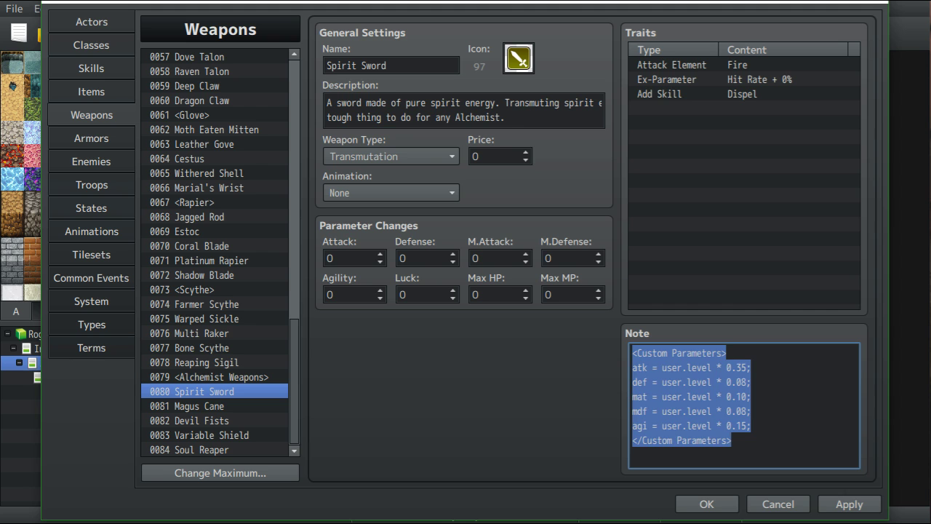
pyautogui.click(744, 407)
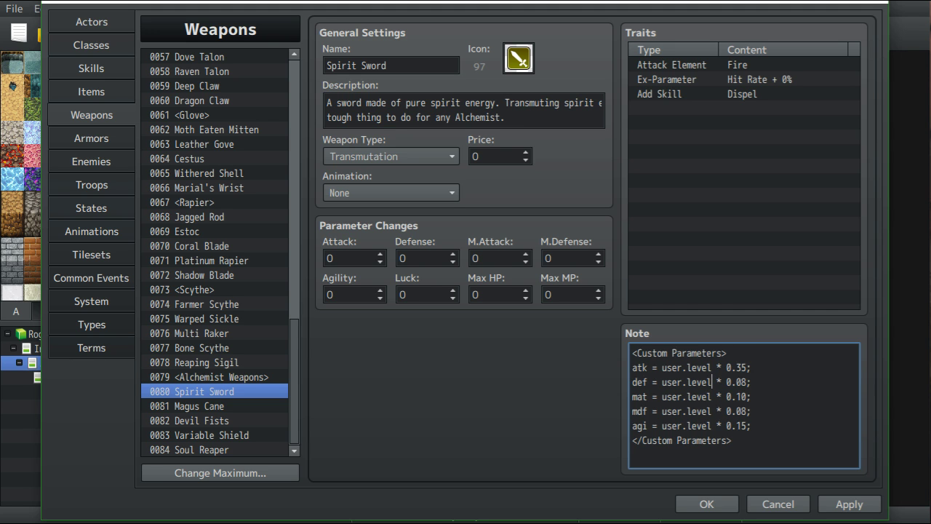
pyautogui.click(648, 367)
pyautogui.moveTo(632, 353); pyautogui.dragTo(733, 441)
pyautogui.click(753, 426)
# Switch to Calculator and work out the Spirit Sword's attack bonus at level 99 as 99 × 0.35
pyautogui.press('super+c')
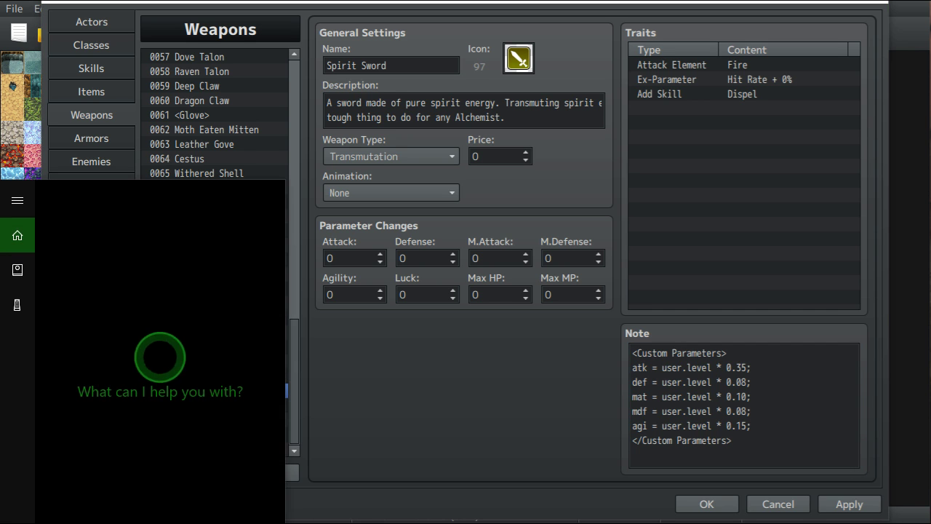
pyautogui.write('cal')
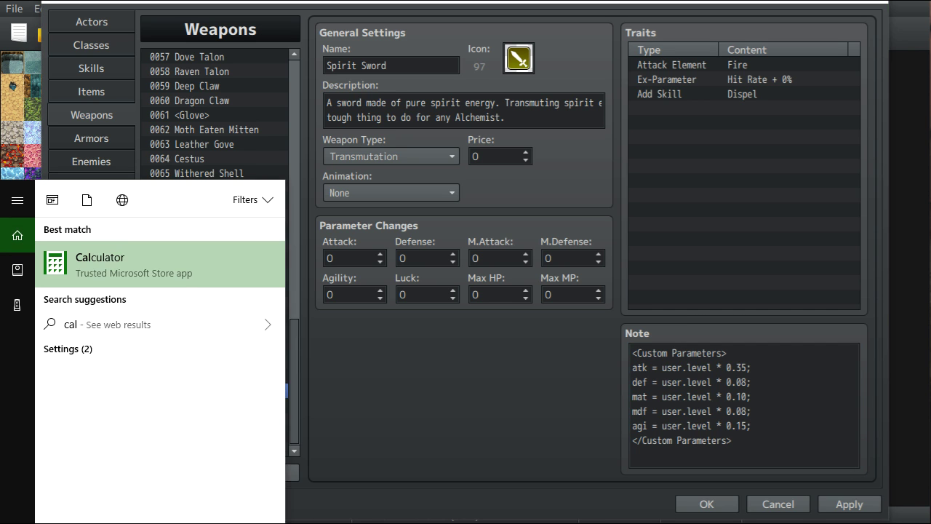
pyautogui.press('Return')
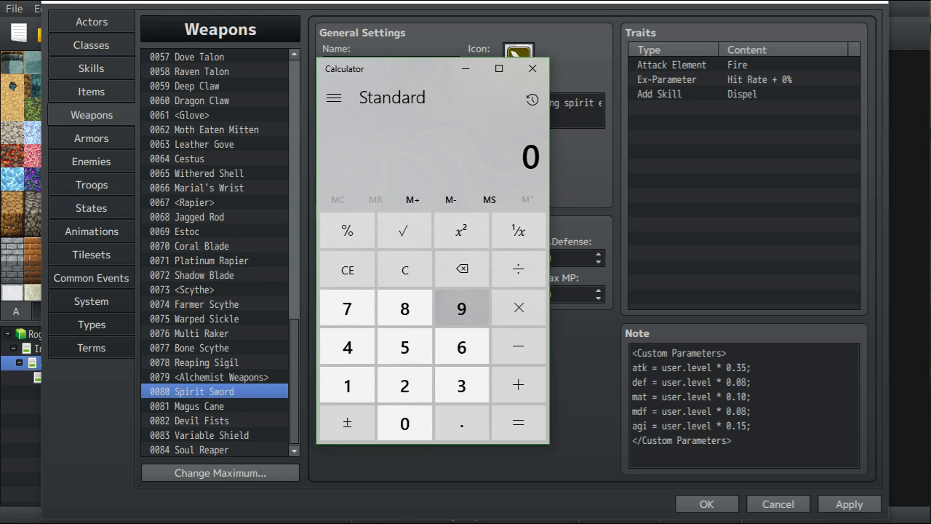
pyautogui.doubleClick(461, 308)
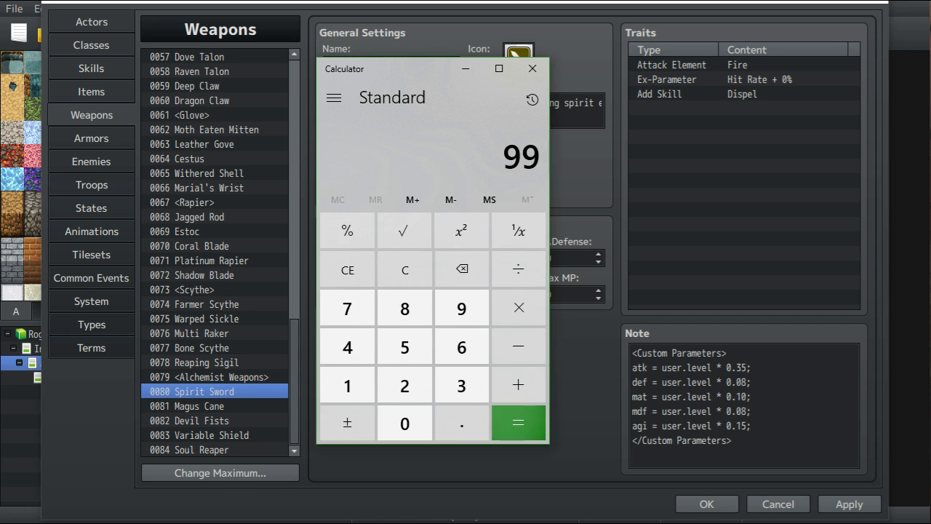
pyautogui.click(519, 308)
pyautogui.click(461, 423)
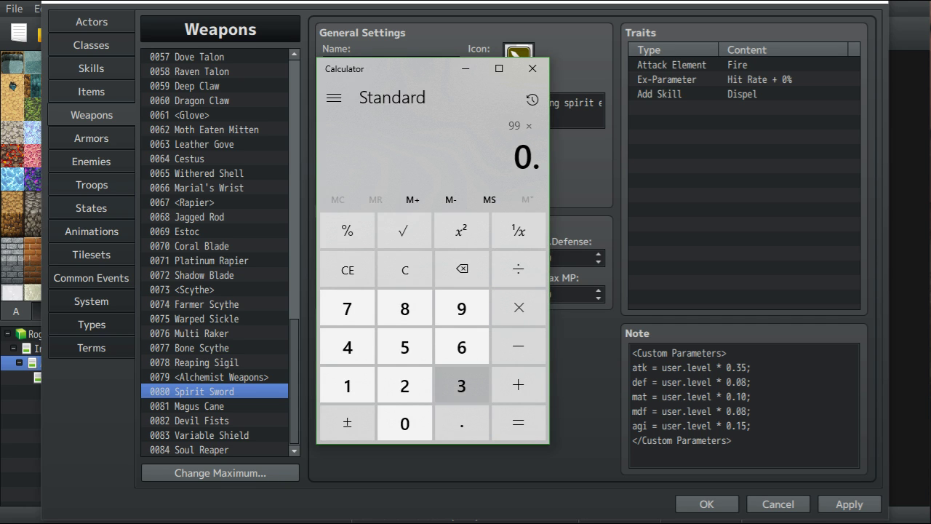
pyautogui.click(461, 385)
pyautogui.click(404, 347)
pyautogui.click(518, 423)
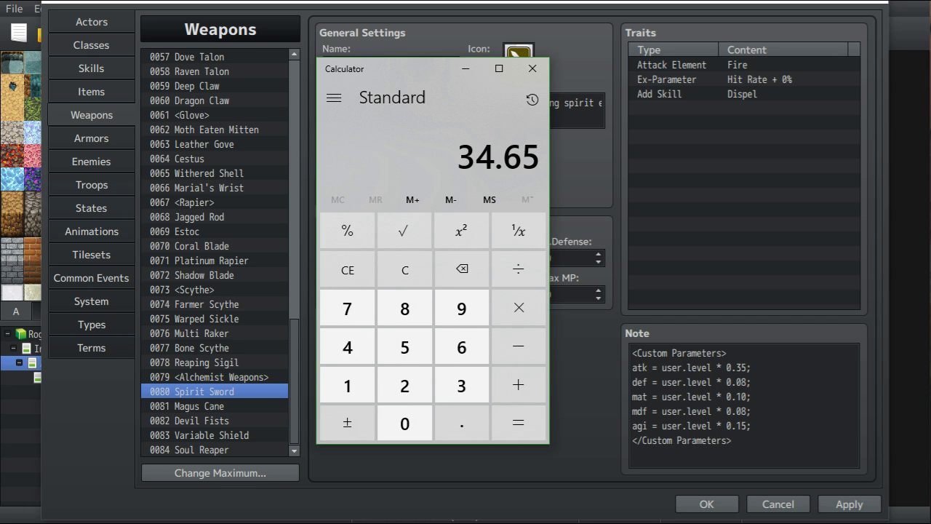
# Calculate the Spirit Sword's defense bonus at level 99 as 99 × 0.08, and close the calculator
pyautogui.moveTo(414, 68); pyautogui.dragTo(419, 68)
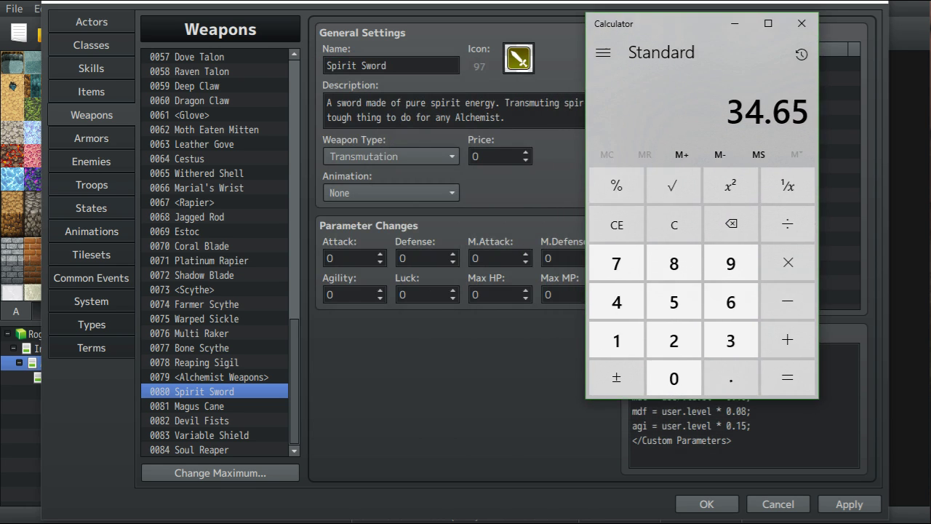
pyautogui.moveTo(654, 23); pyautogui.dragTo(401, 54)
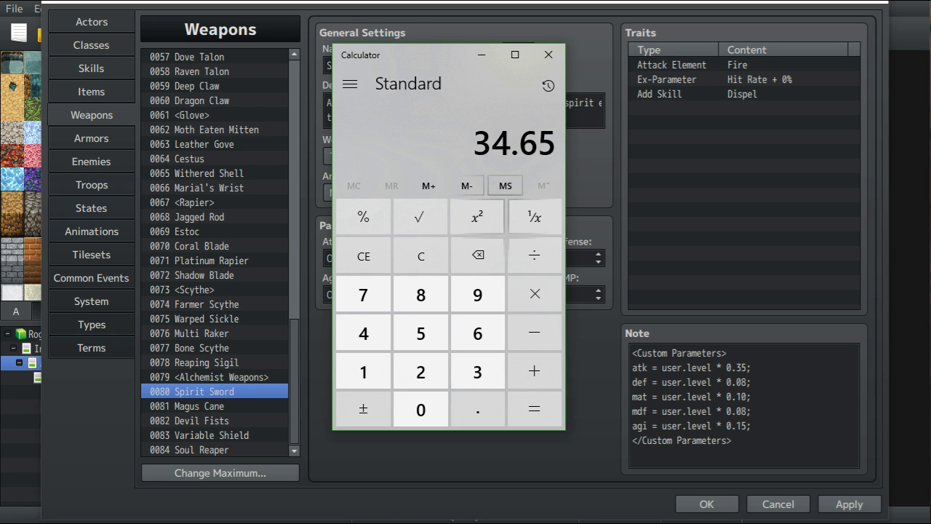
pyautogui.doubleClick(477, 294)
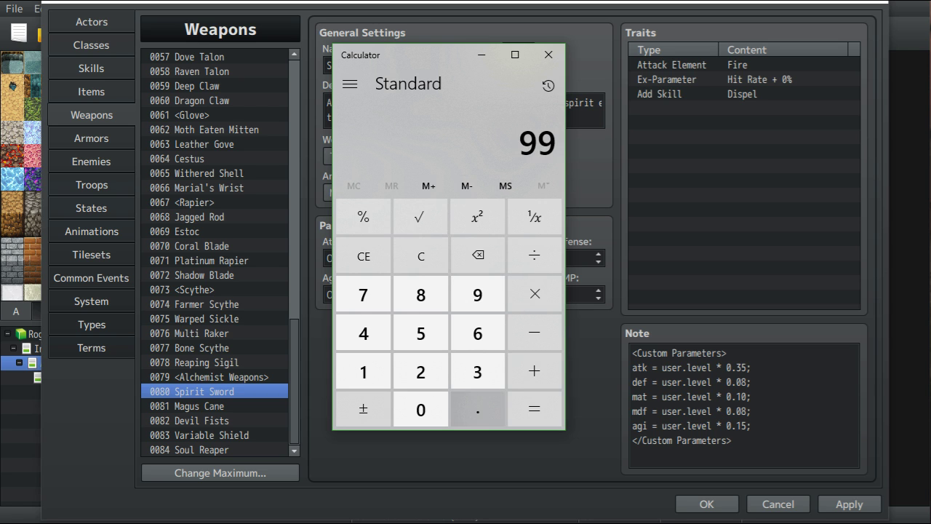
pyautogui.click(534, 293)
pyautogui.click(478, 409)
pyautogui.click(421, 409)
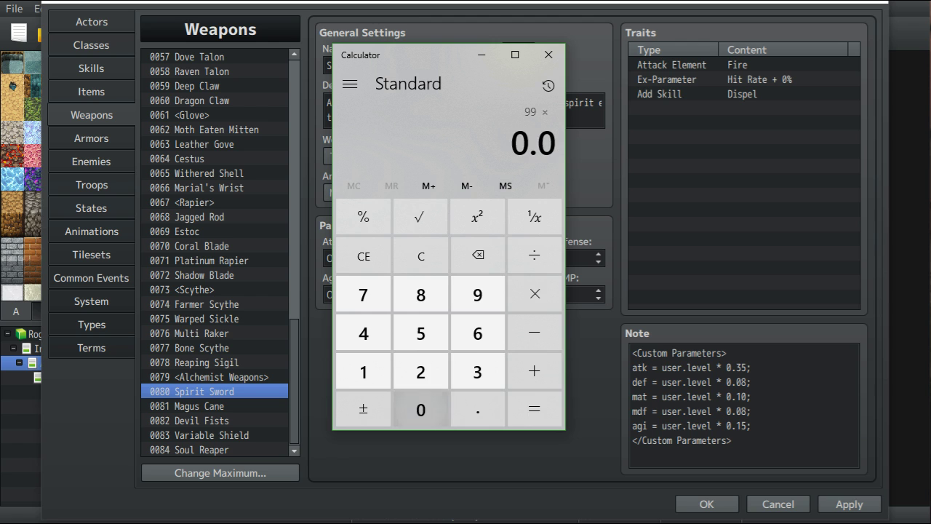
pyautogui.click(421, 294)
pyautogui.click(534, 409)
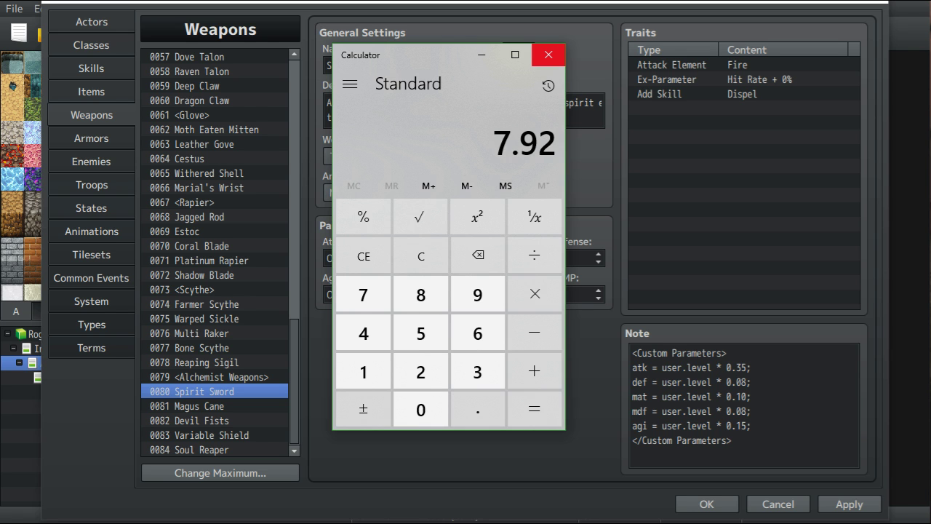
pyautogui.click(548, 55)
# Compare the traits and Custom Parameters notes of the Magus Cane and Devil Fists, and return to the Spirit Sword
pyautogui.click(199, 406)
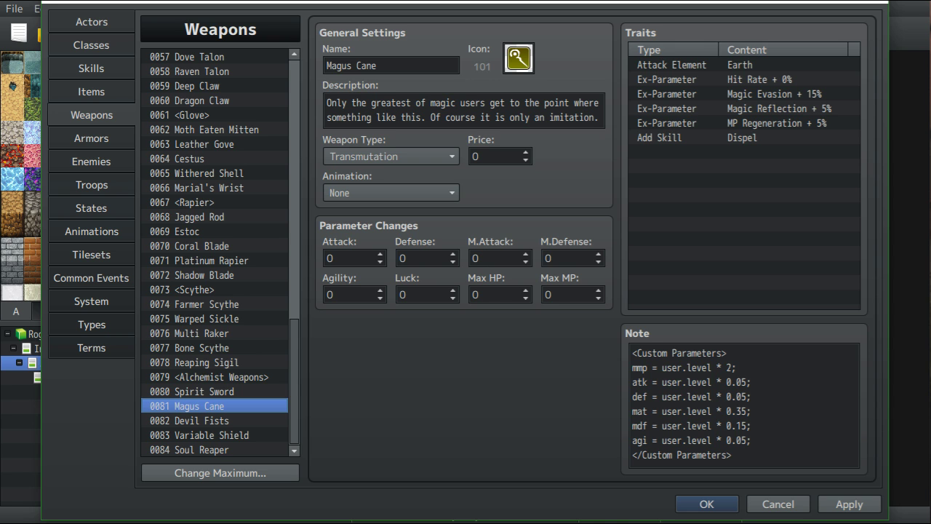
pyautogui.click(748, 440)
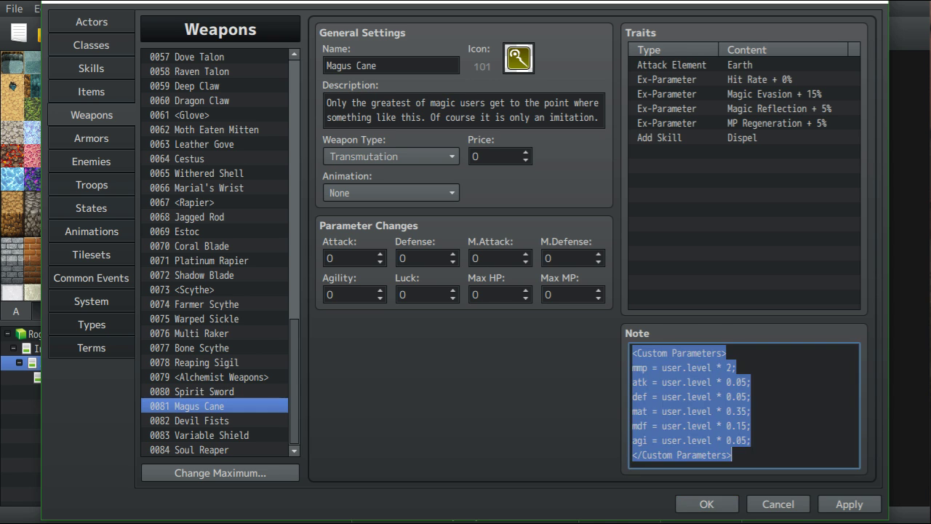
pyautogui.click(748, 440)
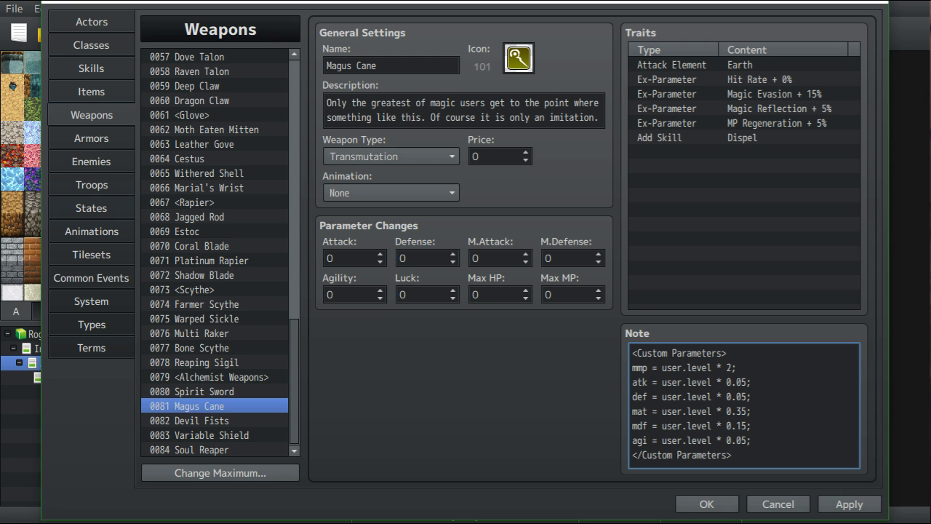
pyautogui.click(202, 420)
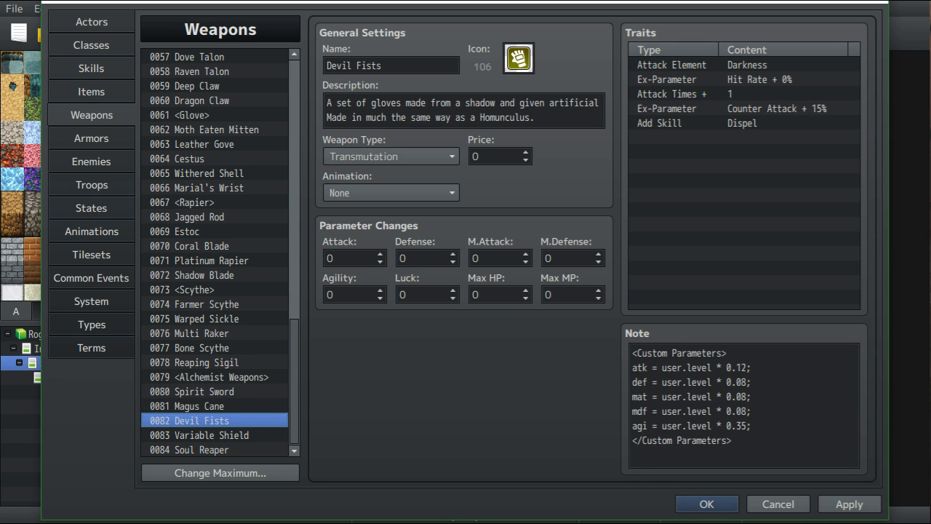
pyautogui.click(201, 406)
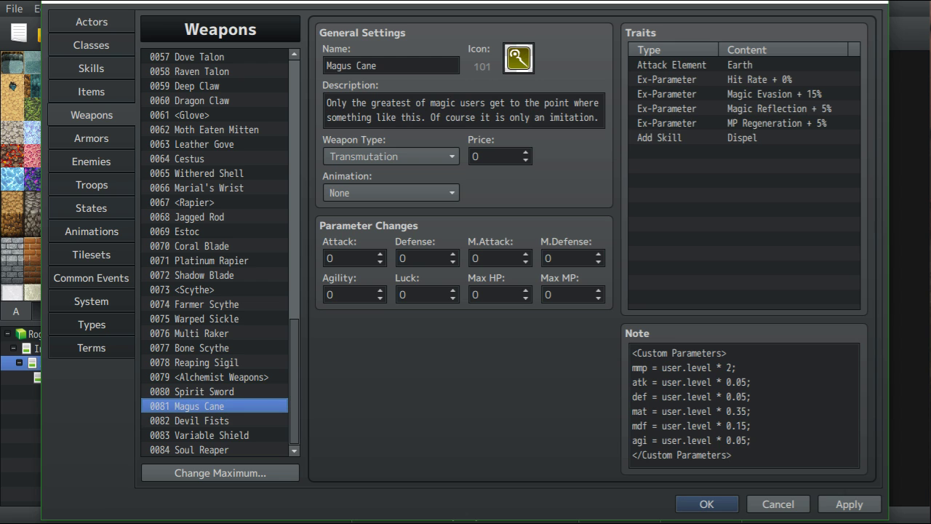
pyautogui.click(204, 391)
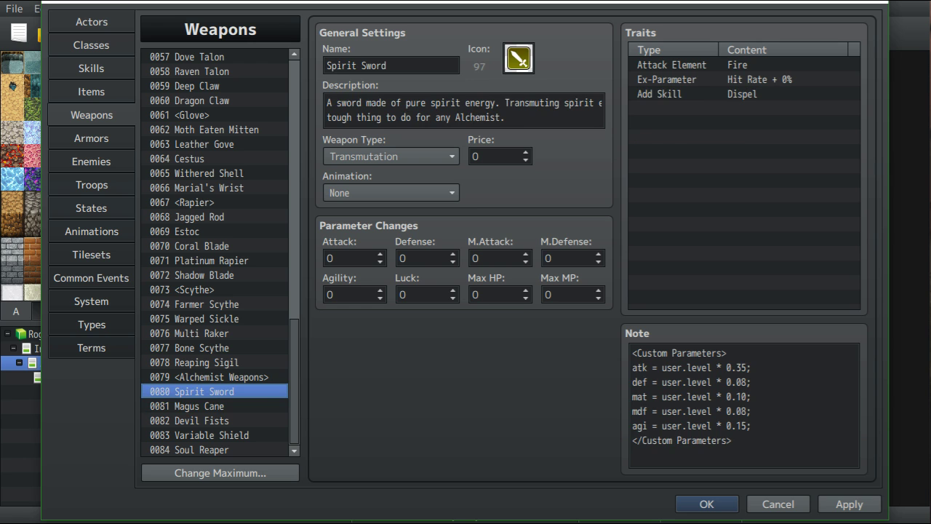
# Examine the Magus Cane and Devil Fists weapons, reading through the Devil Fists' description
pyautogui.click(211, 406)
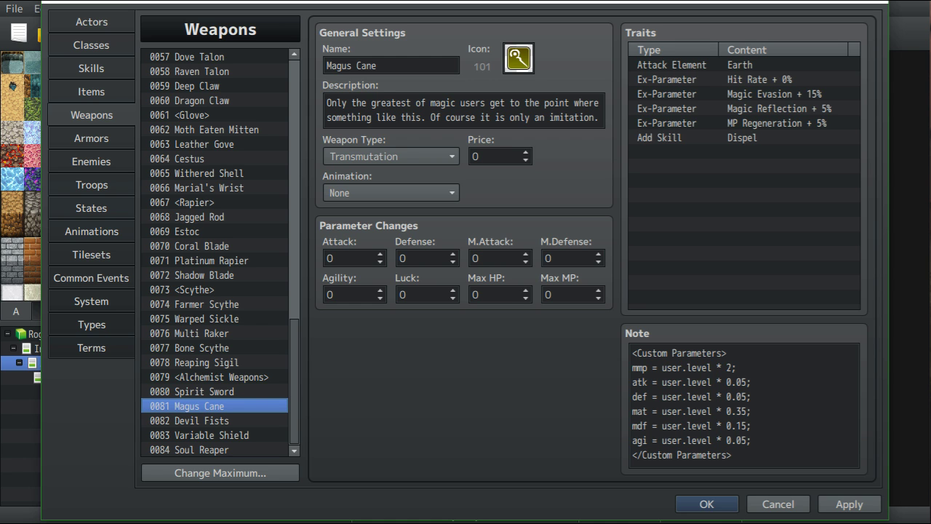
pyautogui.click(202, 421)
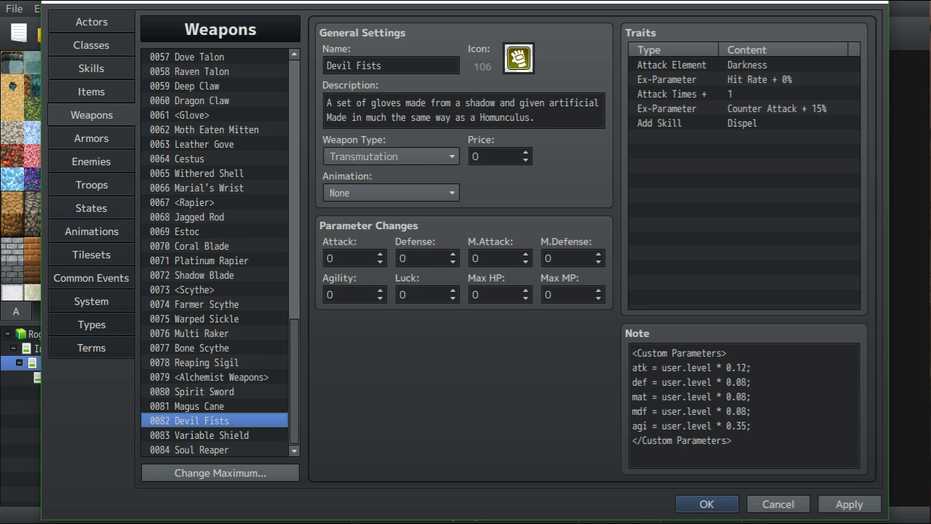
pyautogui.moveTo(327, 103); pyautogui.dragTo(603, 103)
pyautogui.click(510, 118)
pyautogui.moveTo(509, 117); pyautogui.dragTo(325, 103)
pyautogui.click(352, 118)
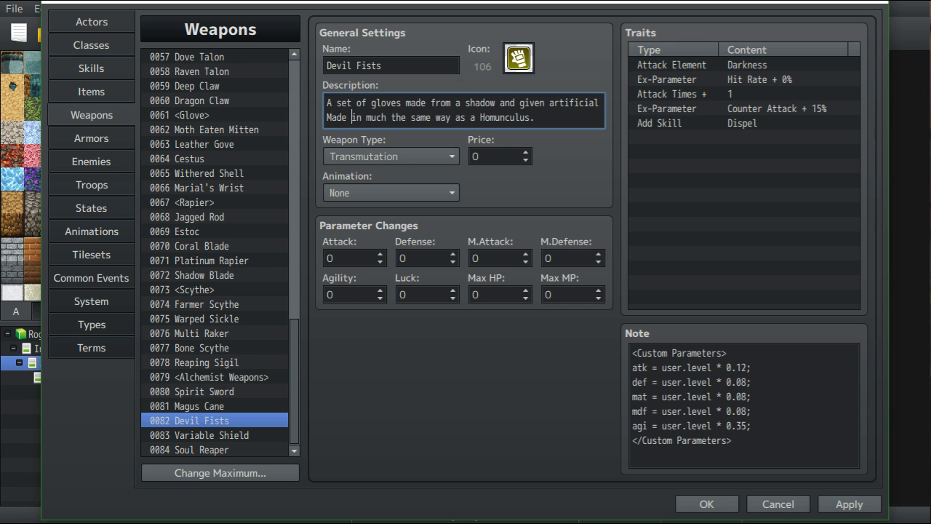
# Compare the Variable Shield's traits and Custom Parameters note with those of the Spirit Sword
pyautogui.click(200, 435)
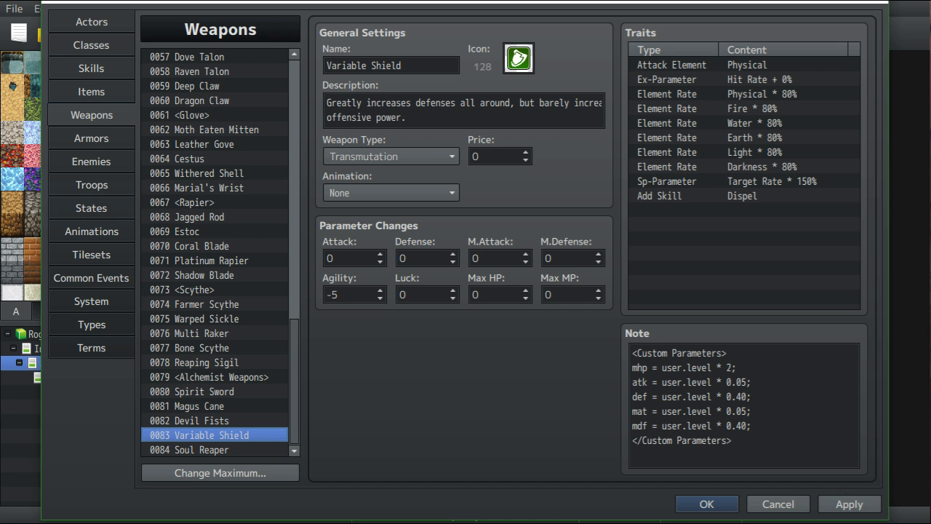
pyautogui.click(192, 392)
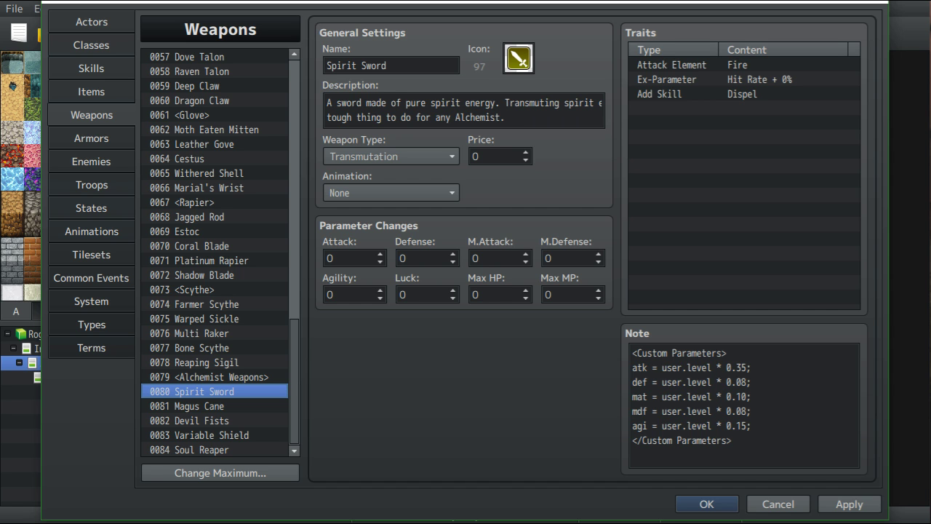
pyautogui.click(200, 436)
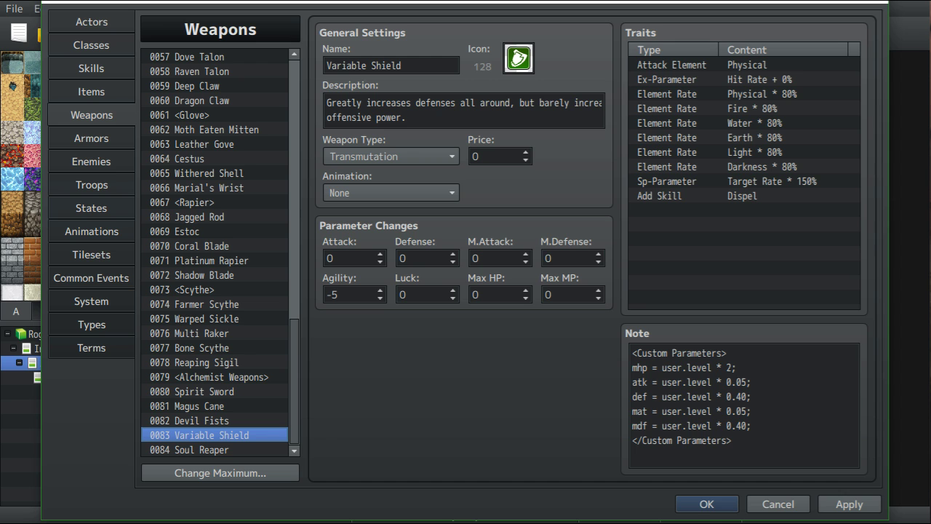
# Examine the Soul Reaper's description, its HP Life Steal note tag and its HP Regeneration trait
pyautogui.click(215, 450)
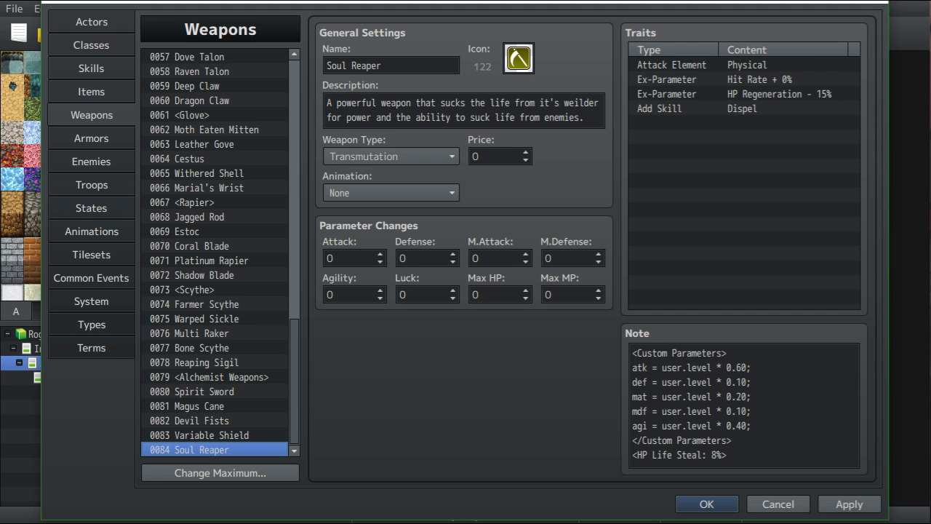
pyautogui.moveTo(326, 103); pyautogui.dragTo(585, 117)
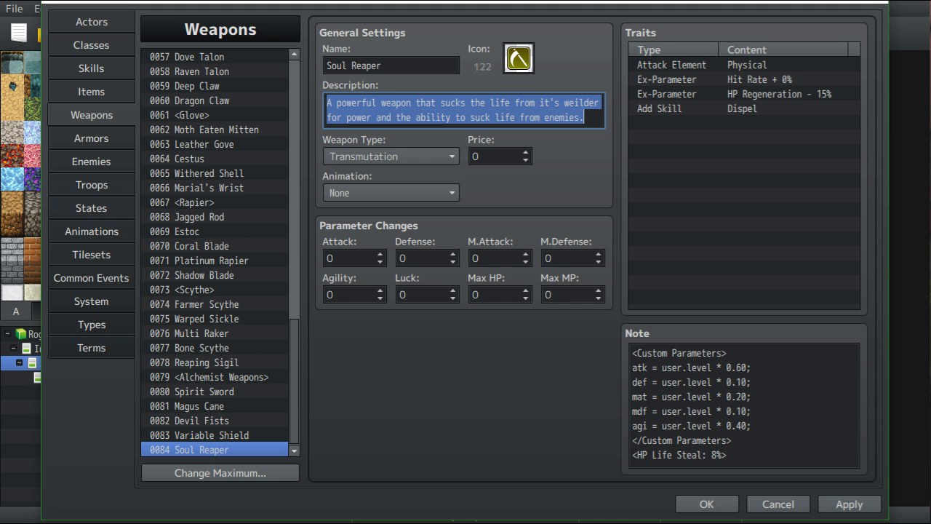
pyautogui.click(730, 455)
pyautogui.moveTo(730, 455); pyautogui.dragTo(632, 455)
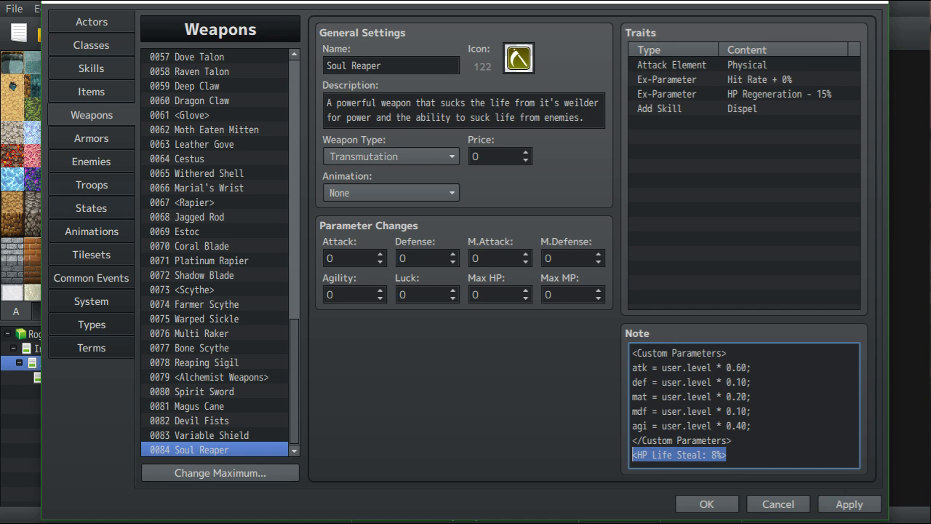
pyautogui.click(744, 94)
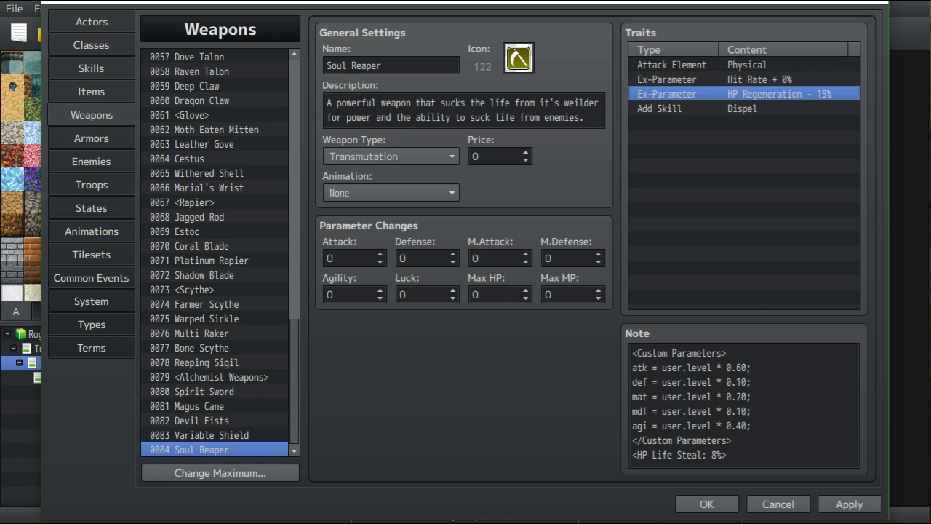
# Set the HP Life Steal value in the Soul Reaper's note to 4%
pyautogui.click(728, 455)
pyautogui.click(728, 455)
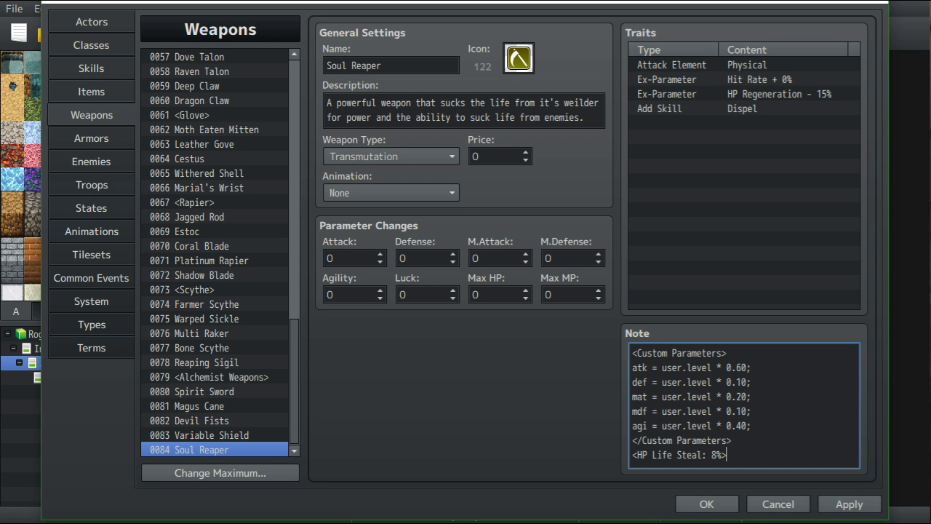
pyautogui.press('Left')
pyautogui.press('Left')
pyautogui.press('BackSpace')
pyautogui.write('4')
# Look through the skill database for the skills in the <Mix> section
pyautogui.click(91, 69)
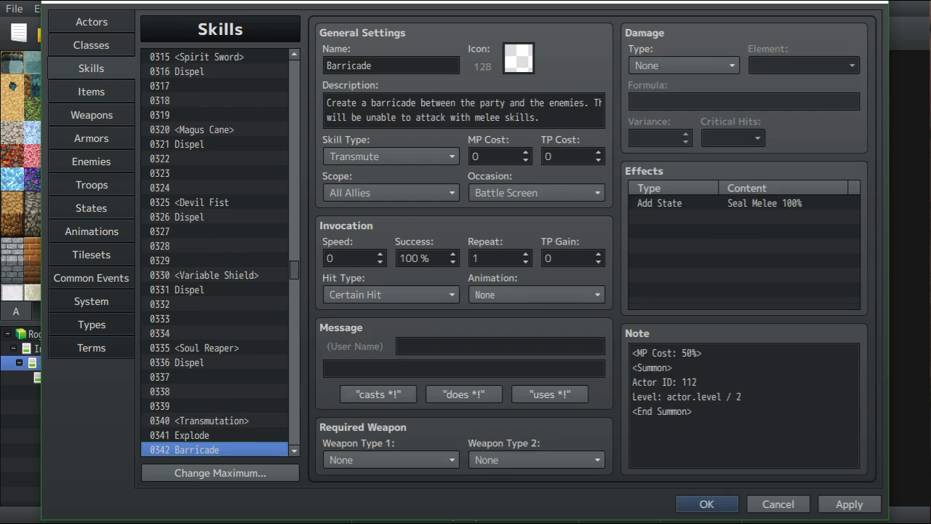
pyautogui.scroll(-4, 215, 254)
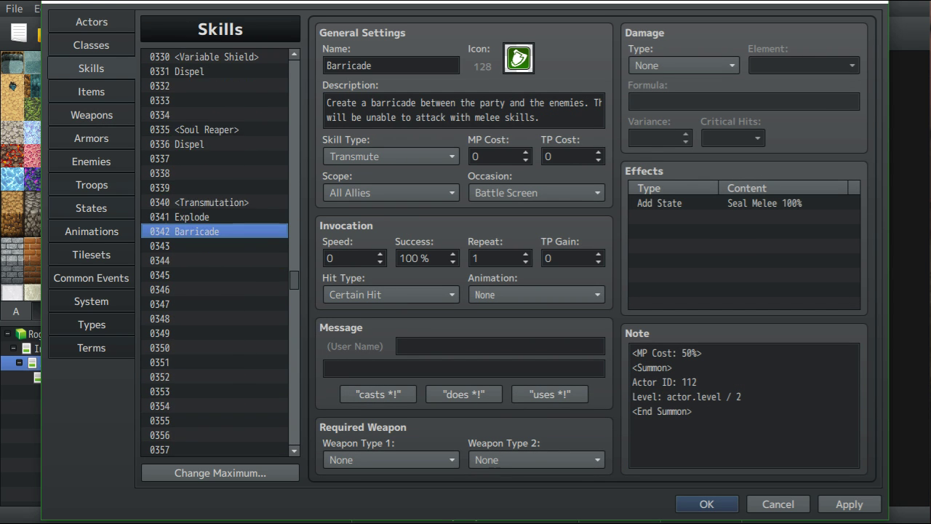
pyautogui.scroll(8, 214, 253)
pyautogui.scroll(15, 215, 247)
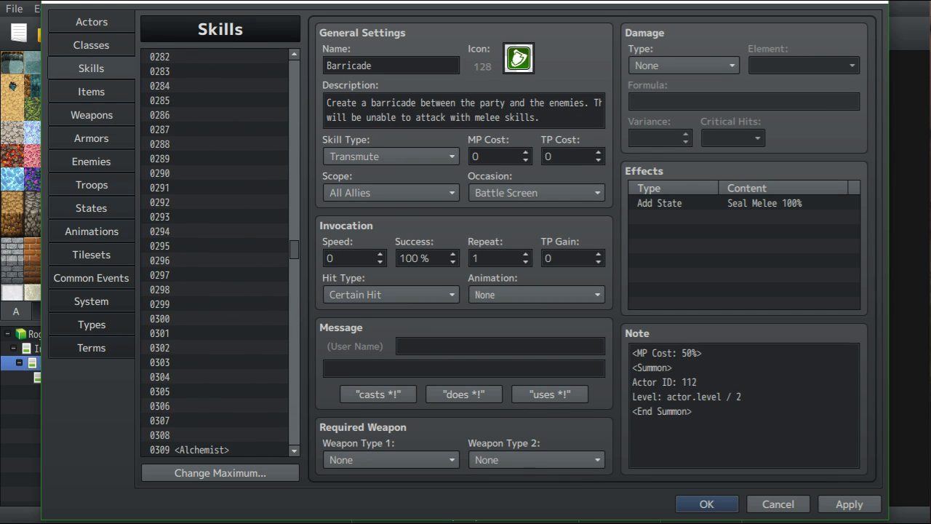
pyautogui.scroll(4, 220, 254)
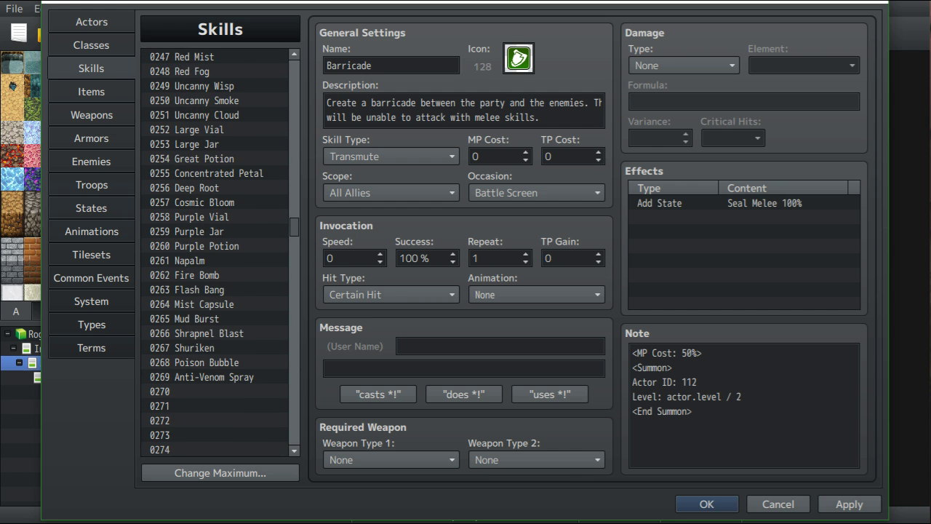
pyautogui.scroll(-1, 218, 247)
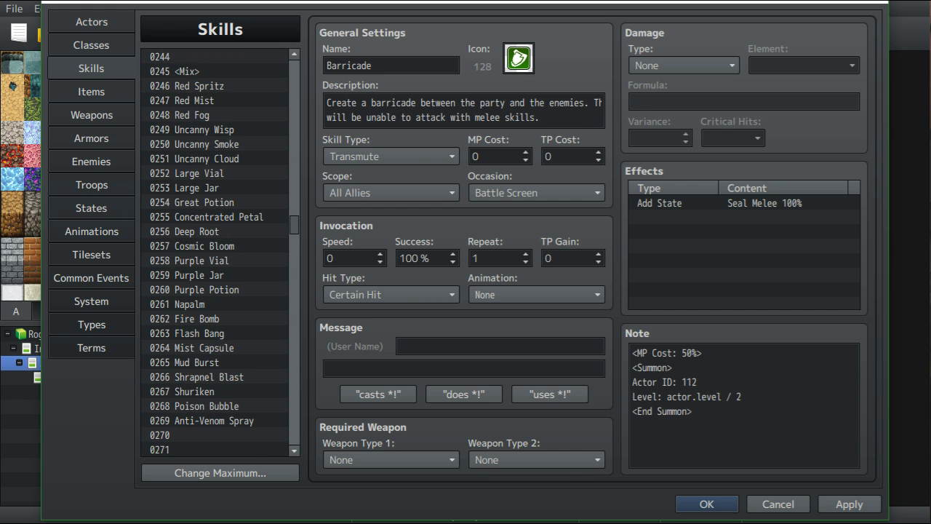
# Inspect the Salt, Blade Shards and Blast Casing entries in the item database
pyautogui.click(91, 92)
pyautogui.scroll(-1, 221, 252)
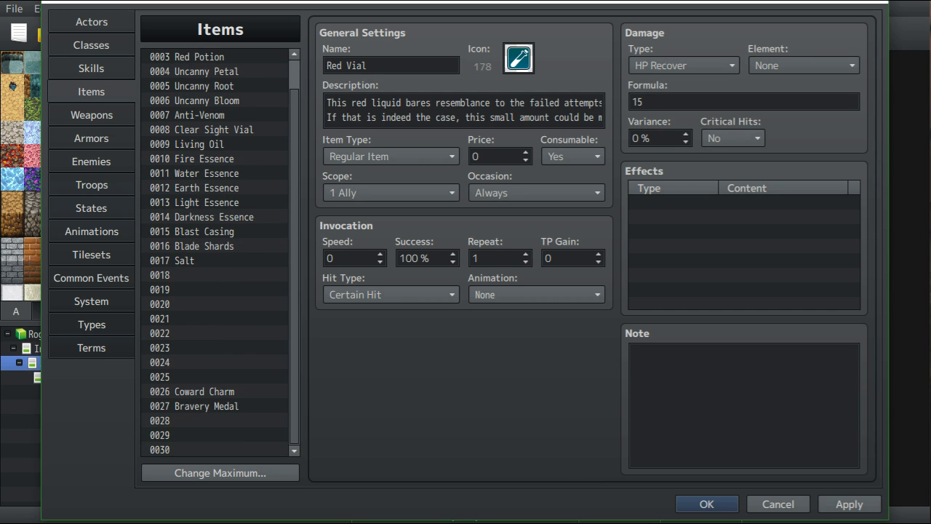
pyautogui.scroll(2, 220, 252)
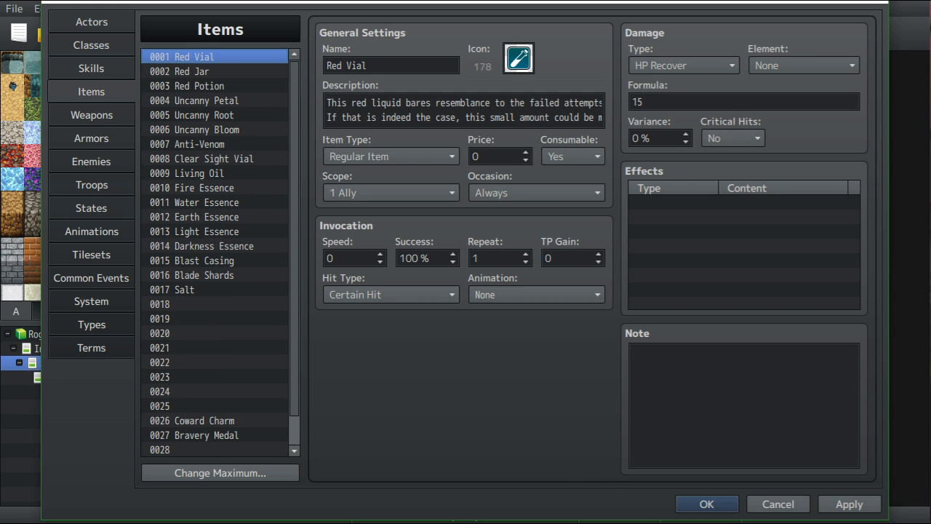
pyautogui.click(215, 290)
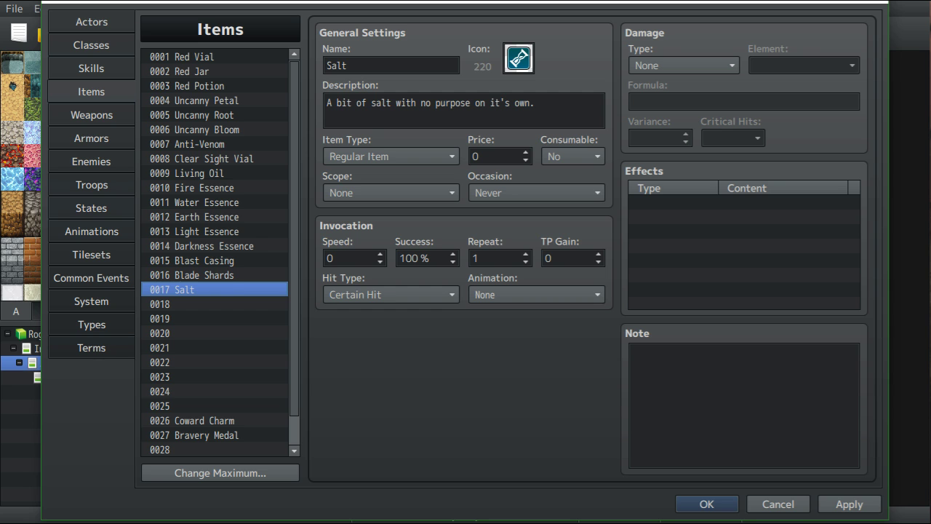
pyautogui.click(215, 275)
pyautogui.click(215, 289)
pyautogui.click(215, 275)
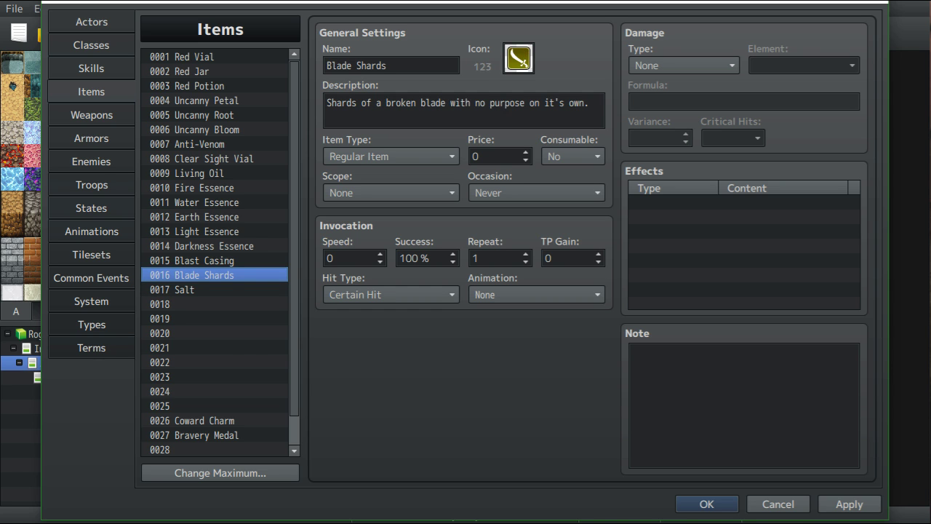
pyautogui.click(215, 260)
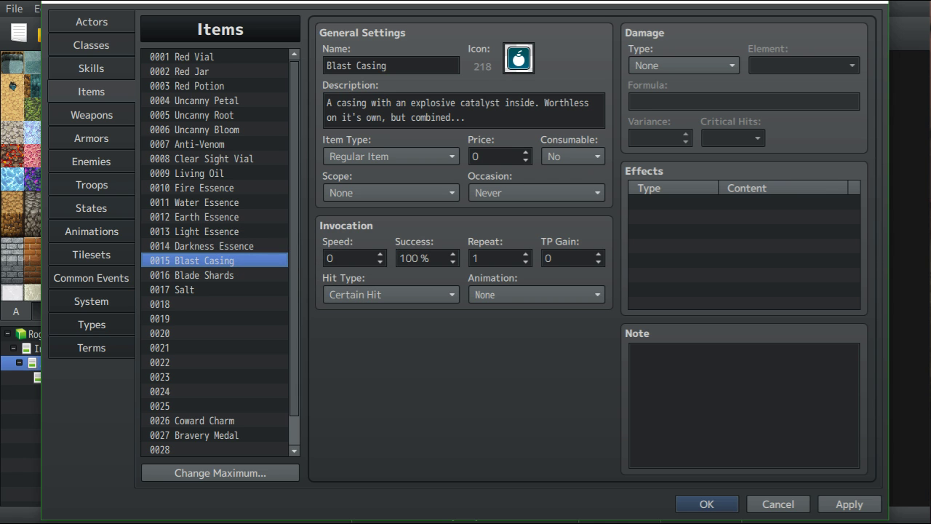
# Check the Alchemist class's Max MP curve at level 11 and close the curve settings
pyautogui.click(91, 68)
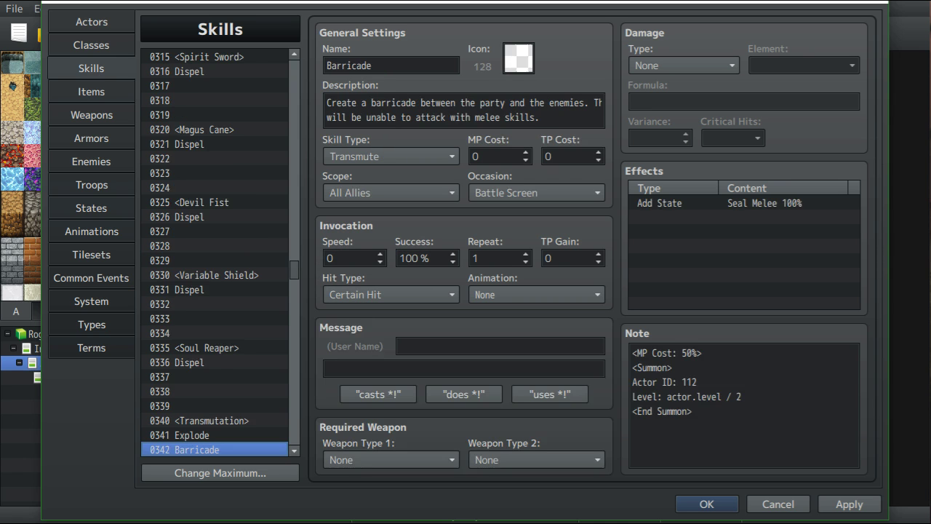
pyautogui.click(91, 45)
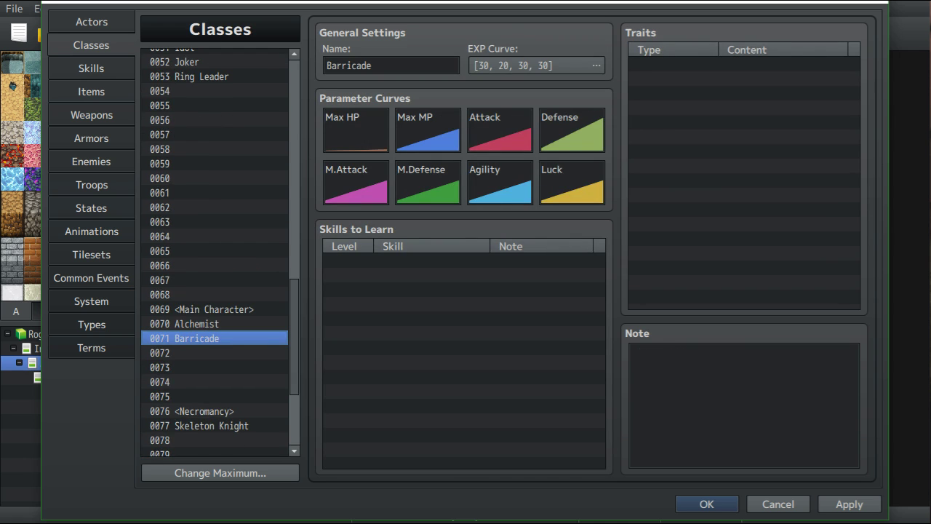
pyautogui.click(197, 323)
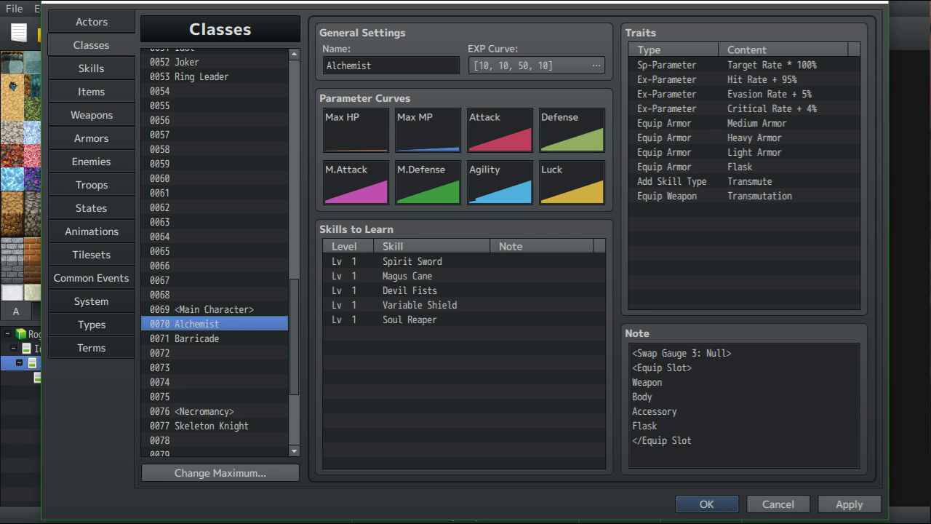
pyautogui.doubleClick(428, 130)
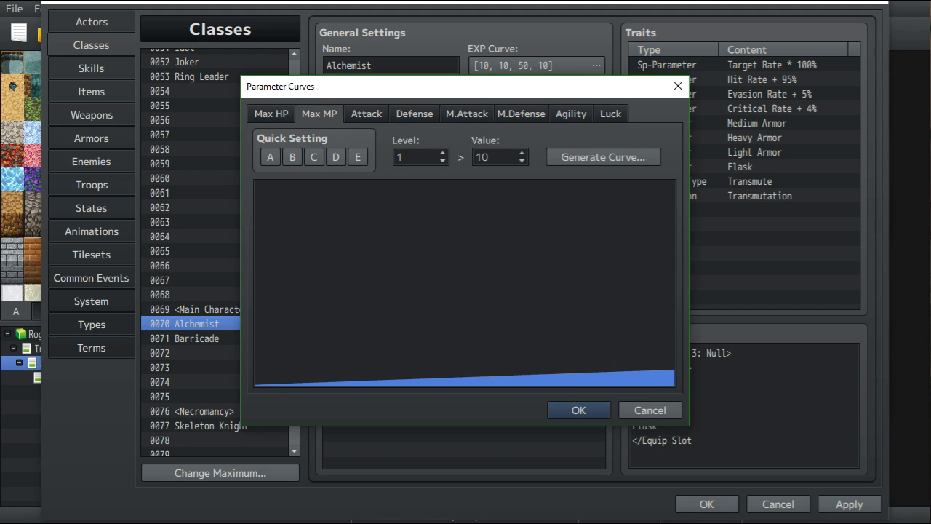
pyautogui.doubleClick(402, 157)
pyautogui.write('11')
pyautogui.click(579, 410)
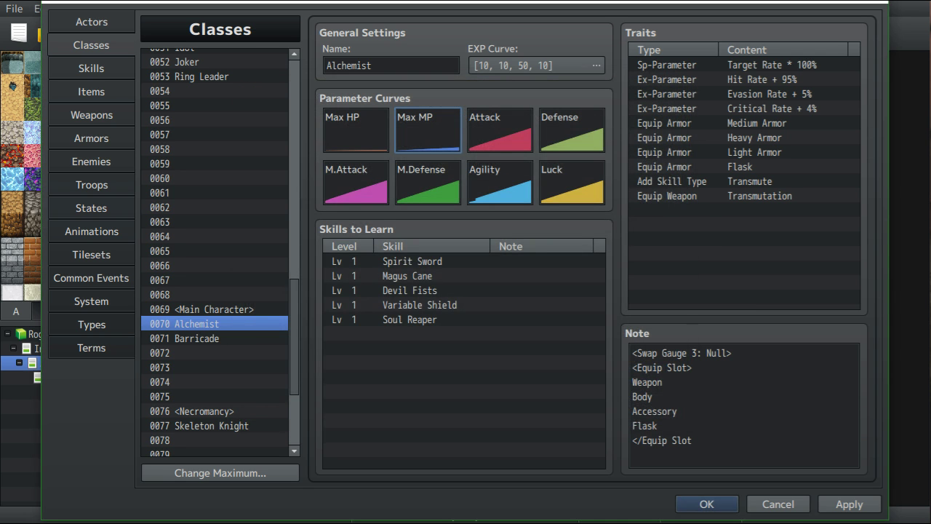
# Browse the Alchemist's weapon transmutation skills from Spirit Sword through Soul Reaper
pyautogui.click(91, 69)
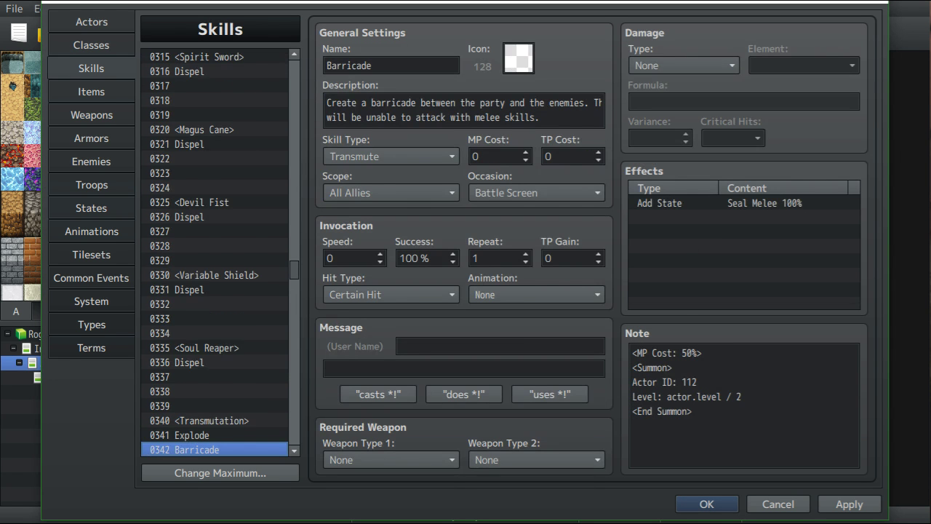
pyautogui.scroll(-1, 220, 253)
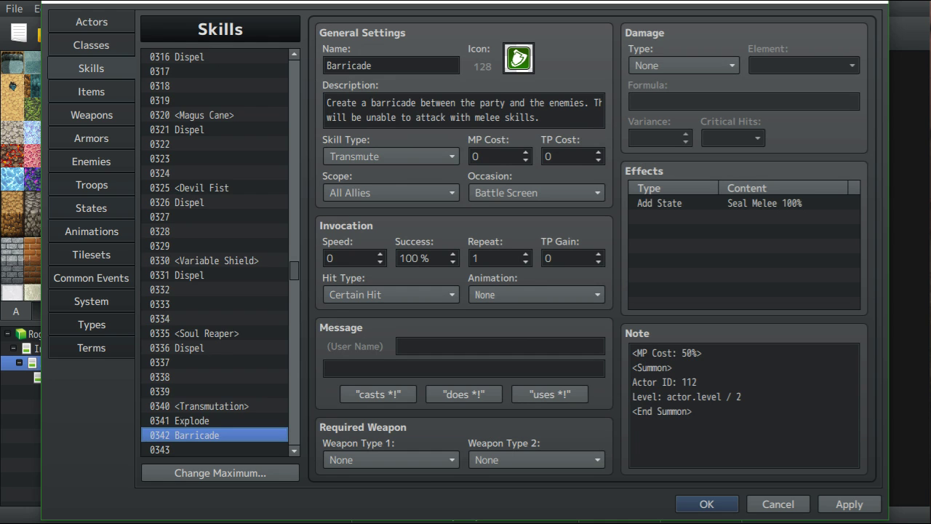
pyautogui.scroll(15, 221, 253)
pyautogui.click(211, 188)
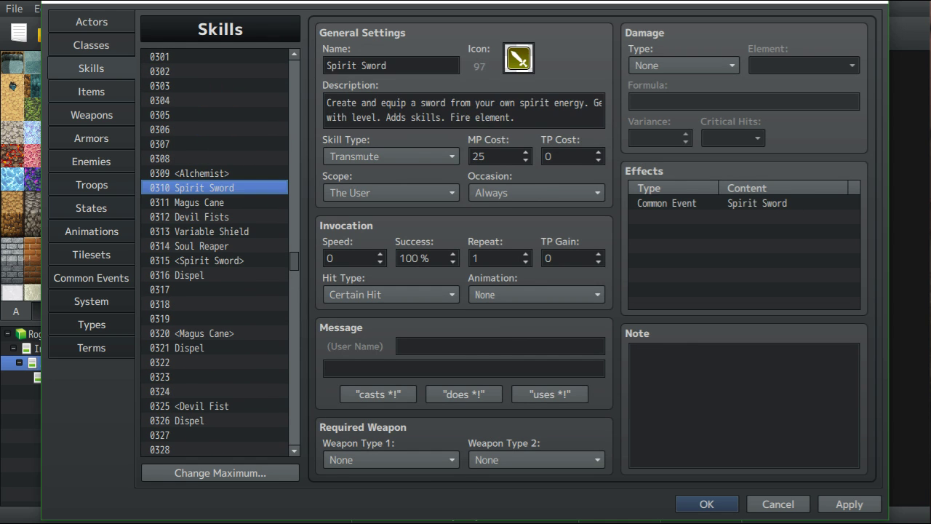
pyautogui.click(211, 202)
pyautogui.press('Down')
pyautogui.press('Down')
pyautogui.press('Down')
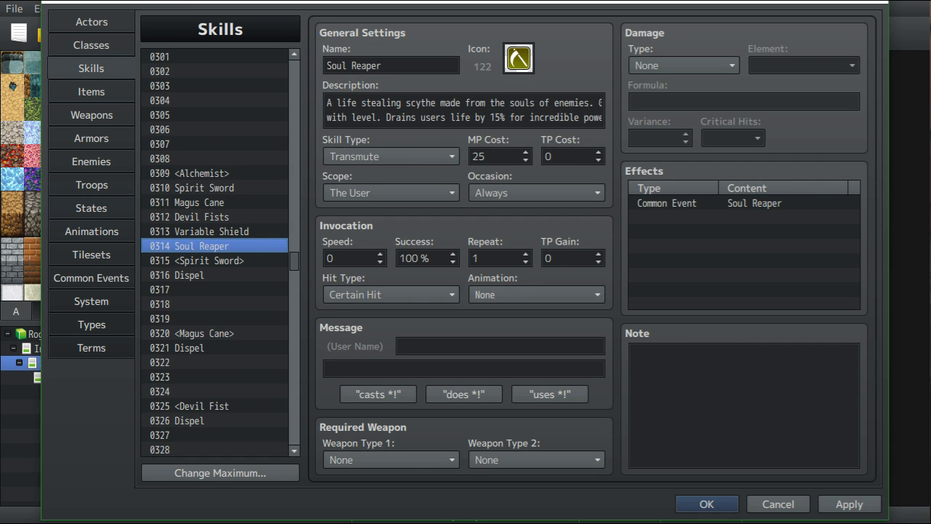
# Compare the MP costs, descriptions and common event effects of the five weapon transmutation skills, ending on Spirit Sword
pyautogui.click(211, 187)
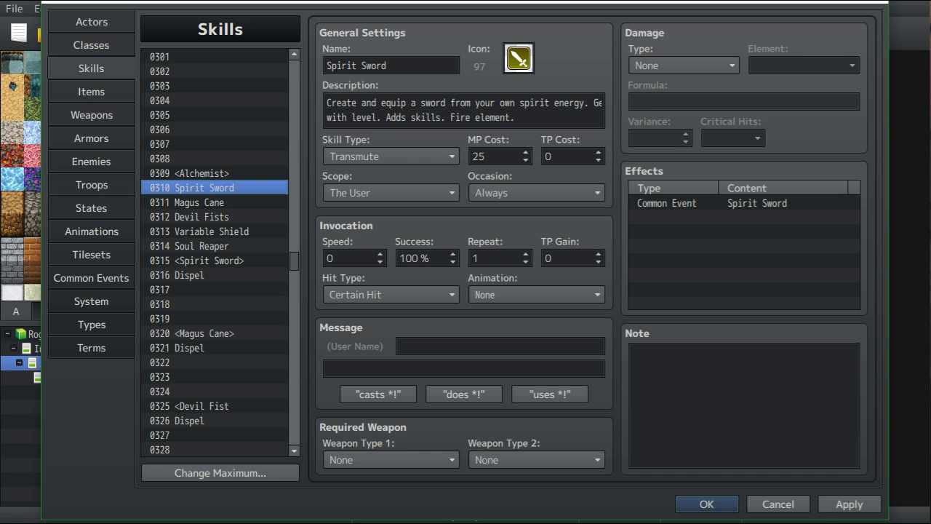
pyautogui.click(211, 202)
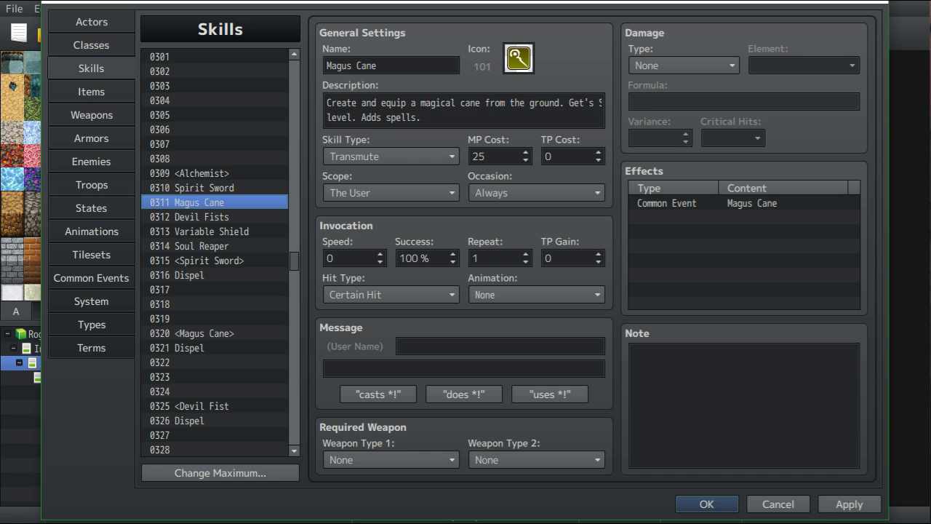
pyautogui.click(211, 187)
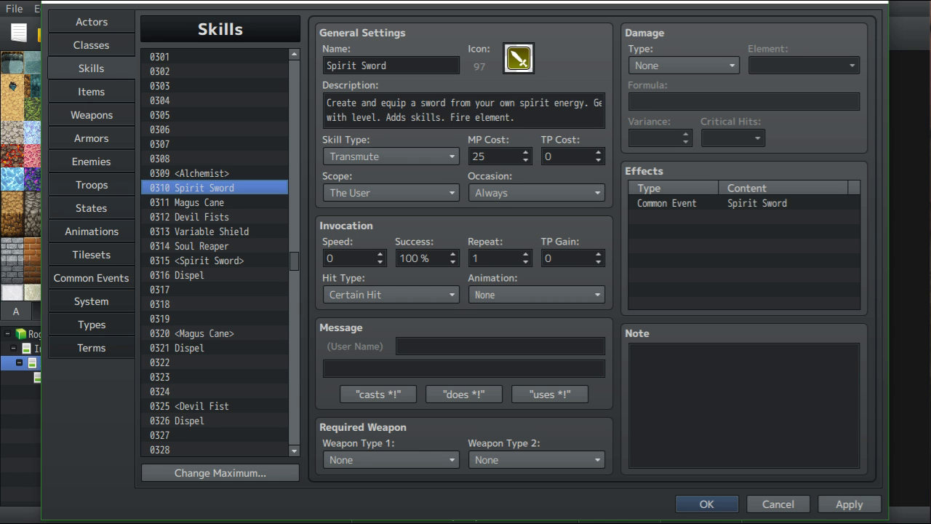
pyautogui.click(211, 202)
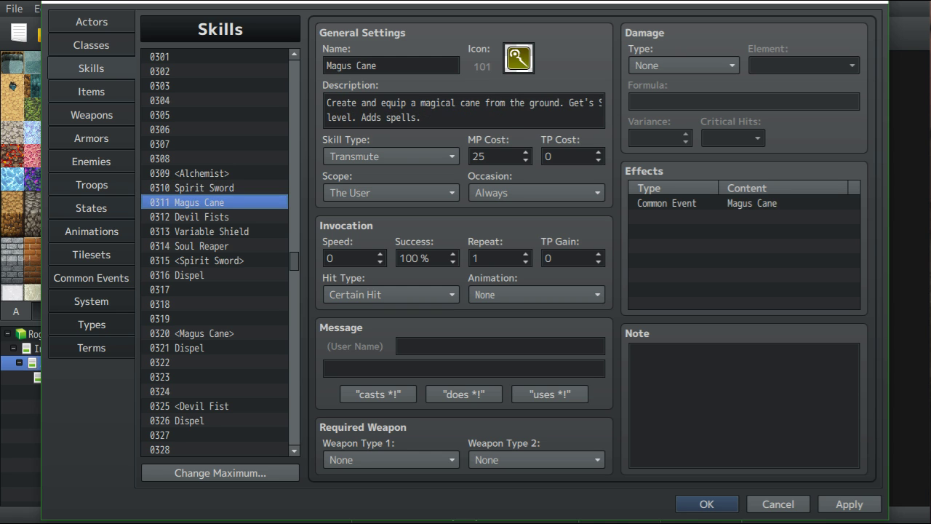
pyautogui.click(211, 217)
pyautogui.click(211, 231)
pyautogui.click(211, 246)
pyautogui.click(211, 202)
pyautogui.click(211, 187)
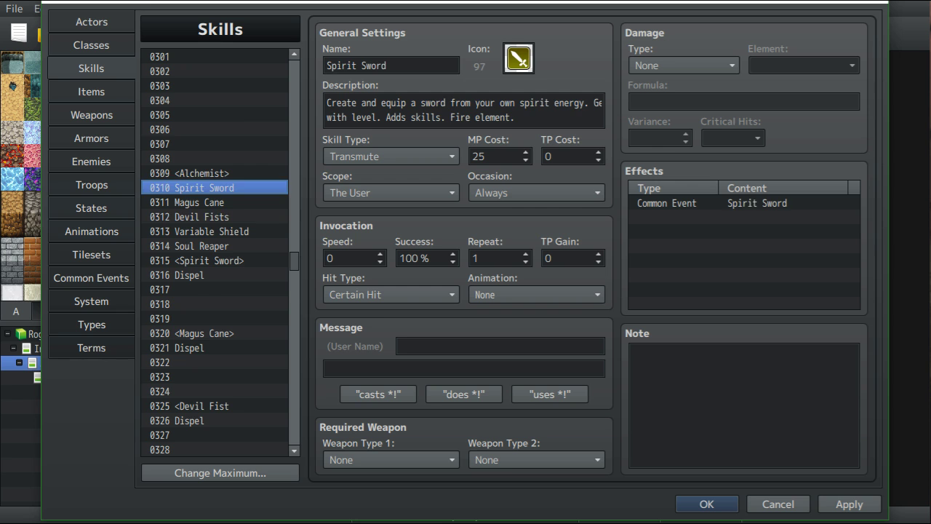
# Compare the settings of Devil Fists, Soul Reaper, Variable Shield and Magus Cane again, returning to Spirit Sword
pyautogui.click(211, 217)
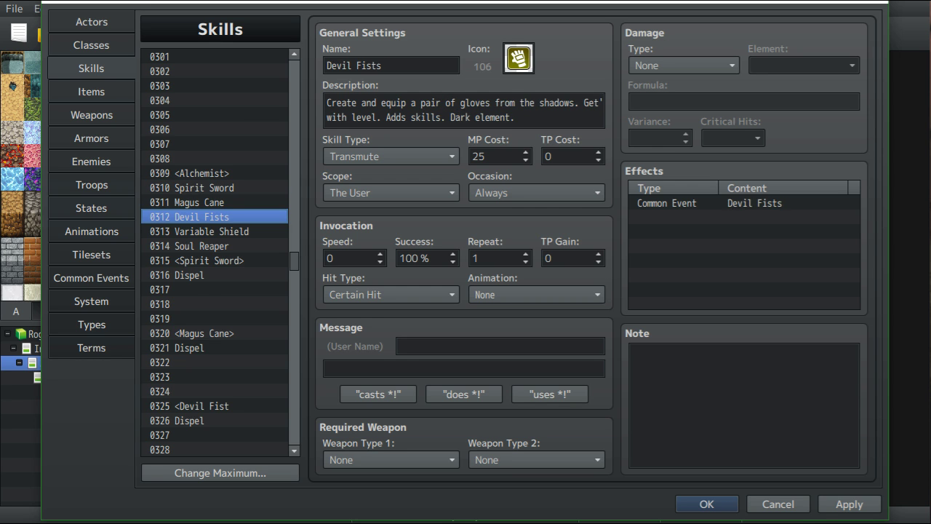
pyautogui.click(211, 246)
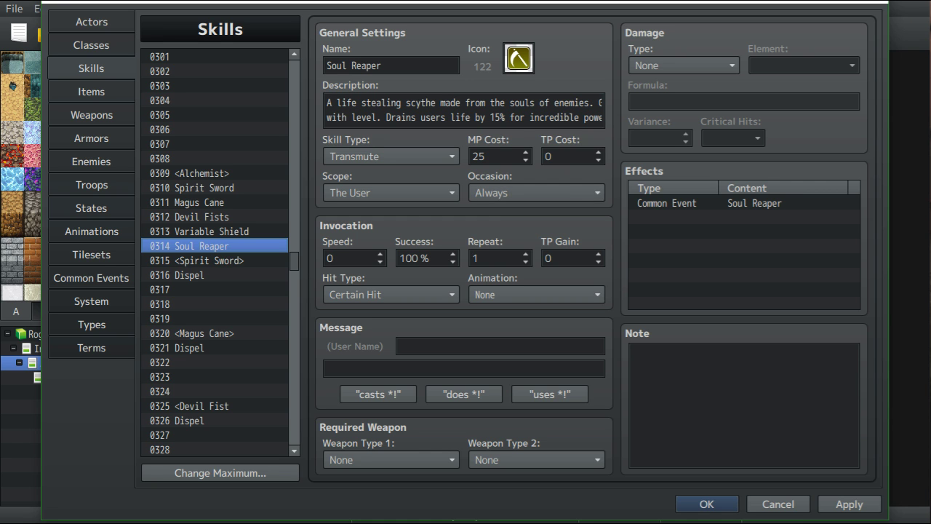
pyautogui.click(211, 232)
pyautogui.click(211, 246)
pyautogui.click(211, 217)
pyautogui.click(212, 202)
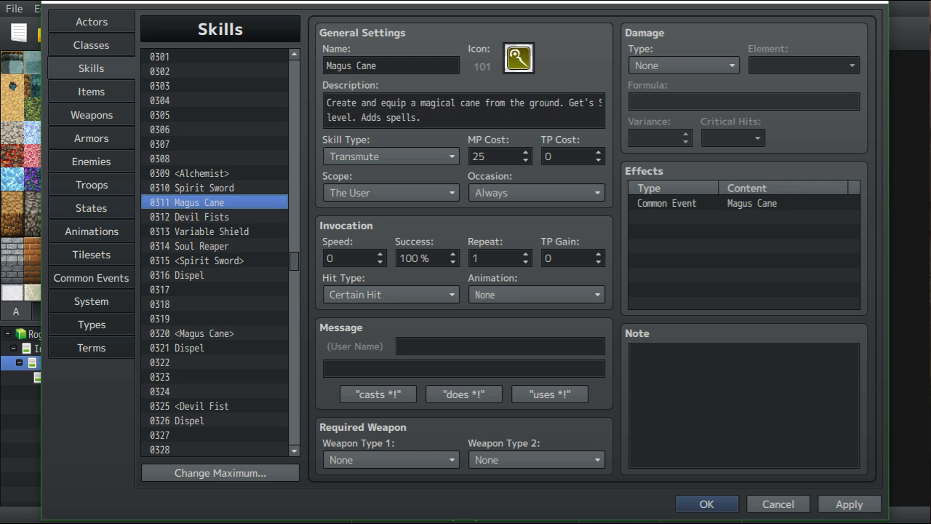
pyautogui.click(211, 173)
pyautogui.click(211, 187)
pyautogui.click(211, 202)
pyautogui.click(211, 231)
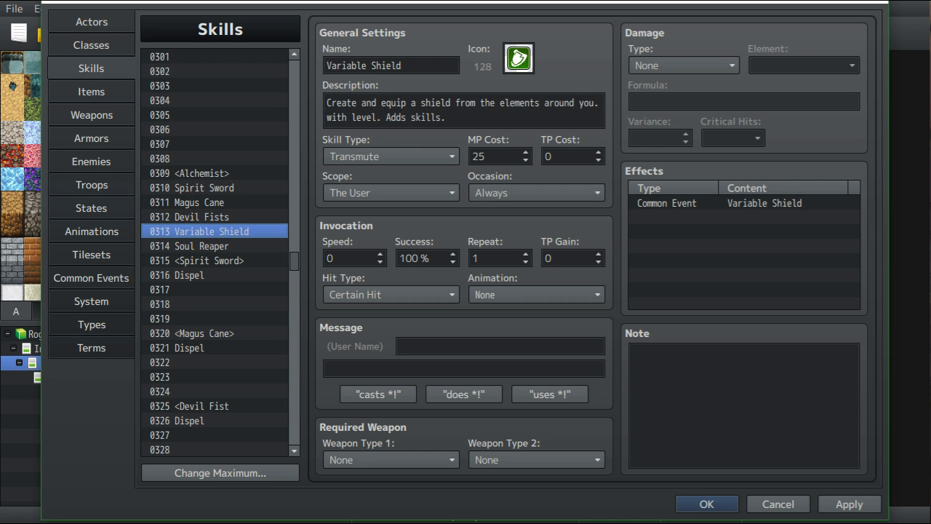
pyautogui.click(211, 187)
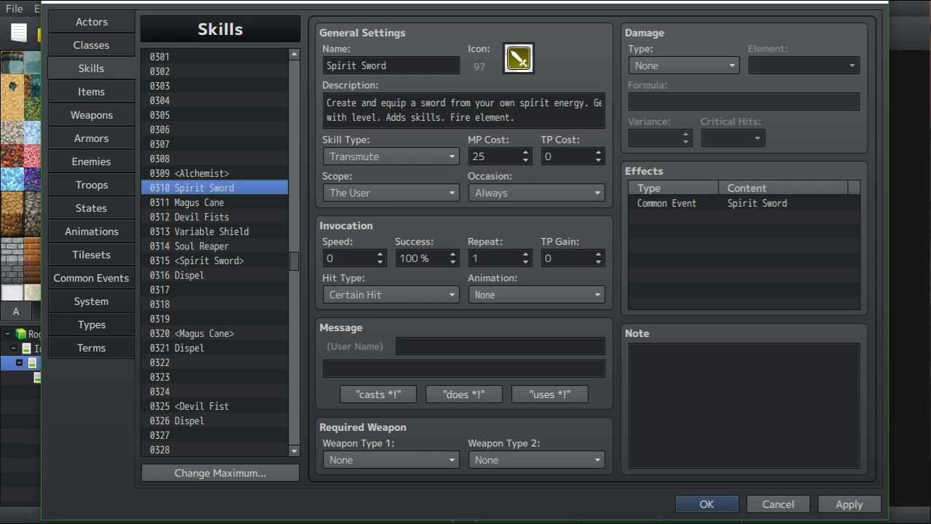
# Check the empty skill slots 0317 to 0319 following the Spirit Sword group's Dispel skill
pyautogui.scroll(-3, 215, 252)
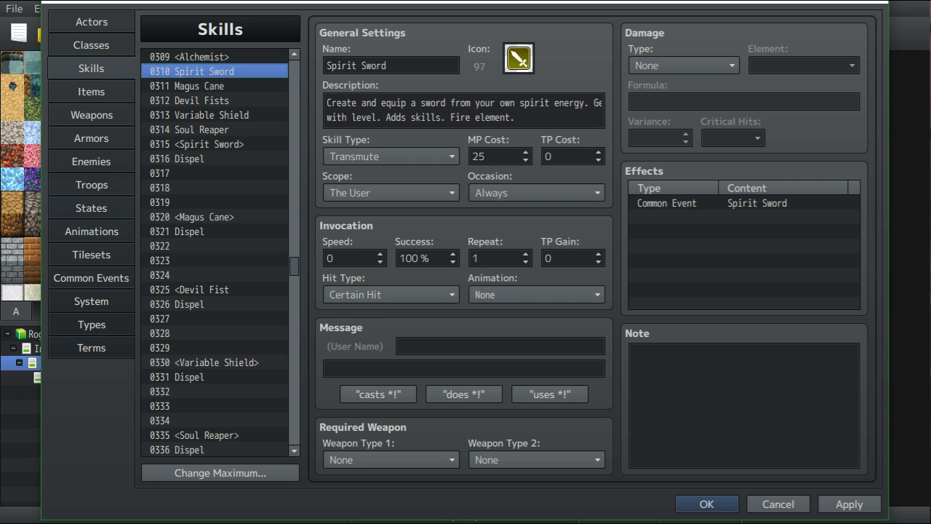
pyautogui.click(214, 173)
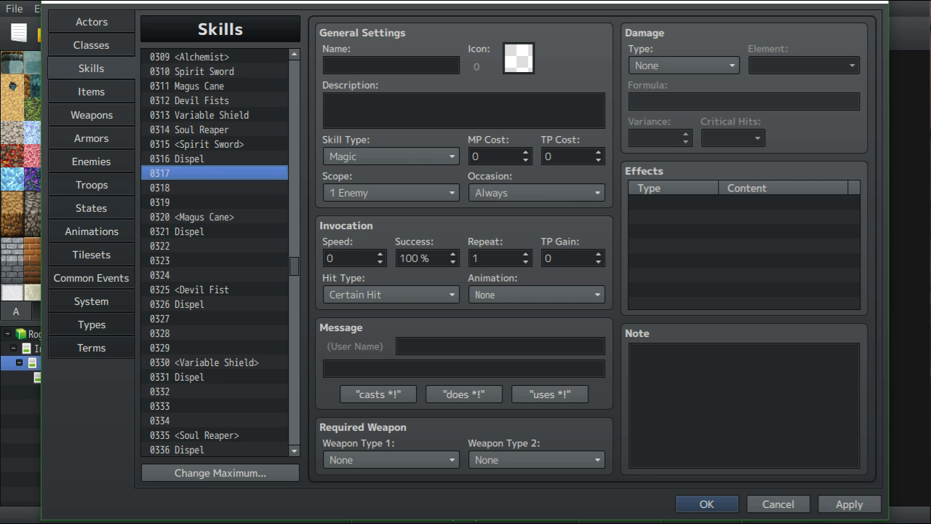
pyautogui.scroll(1, 214, 252)
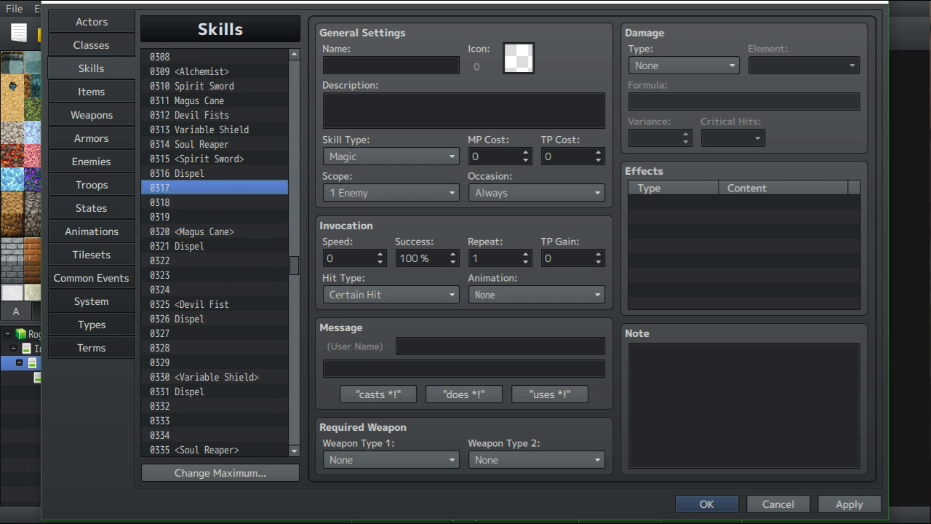
pyautogui.click(215, 217)
pyautogui.click(215, 202)
pyautogui.click(214, 188)
pyautogui.click(214, 202)
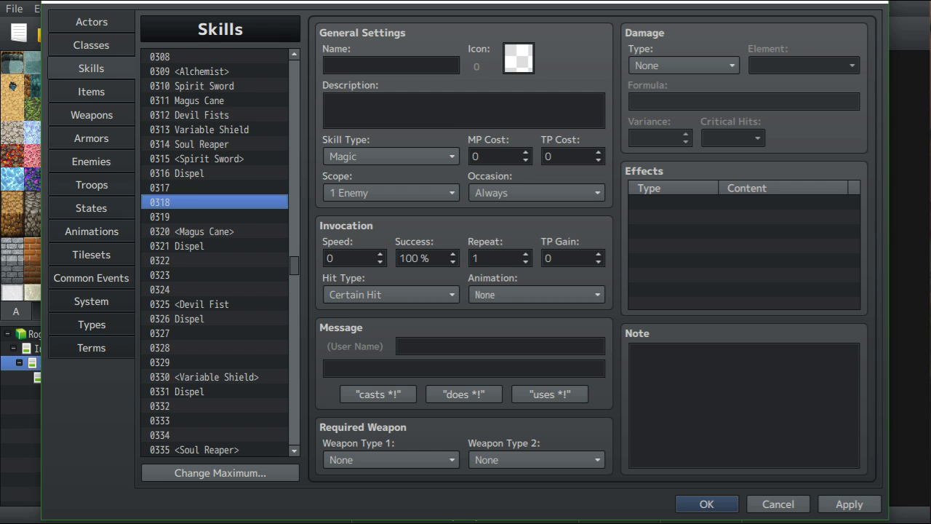
# Review the Explode and Barricade transmutation skills, including Barricade's Seal Melee effect and summon note tags
pyautogui.moveTo(294, 266); pyautogui.dragTo(294, 279)
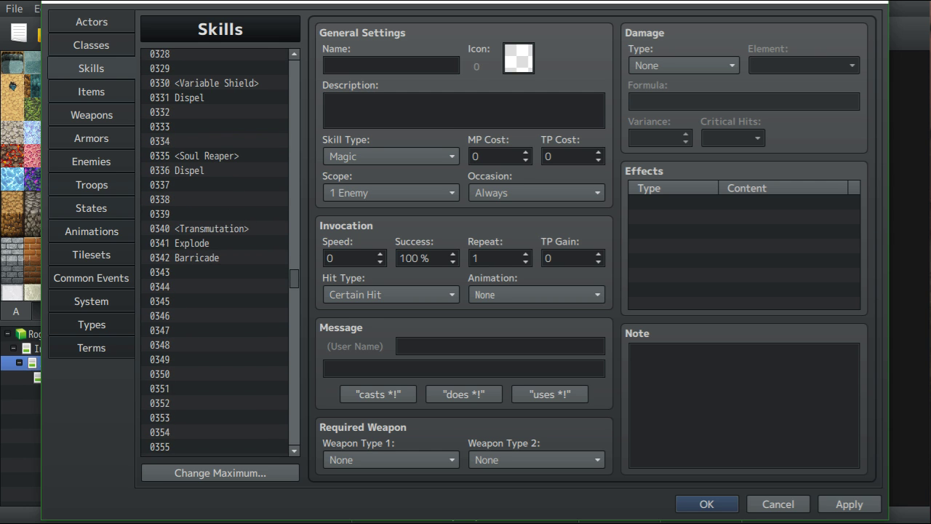
pyautogui.click(215, 287)
pyautogui.click(214, 272)
pyautogui.click(215, 243)
pyautogui.click(214, 258)
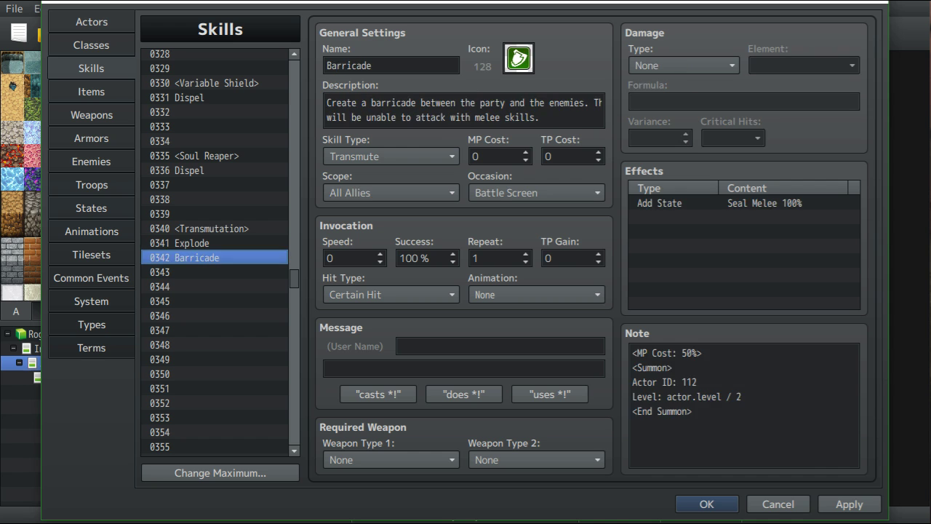
pyautogui.click(215, 272)
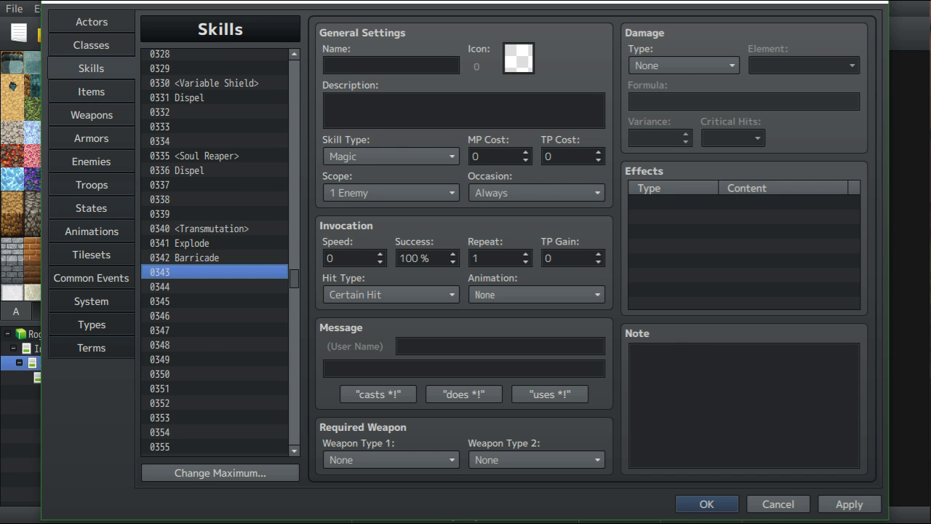
# Skim the skill list back through the other classes' skill groups and return to the Alchemist's weapon skill groups
pyautogui.scroll(14, 215, 252)
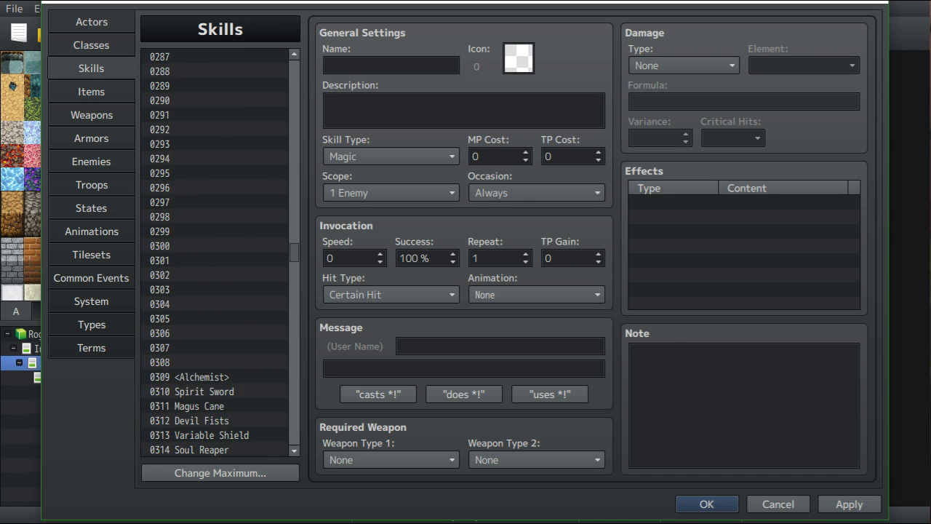
pyautogui.scroll(20, 214, 253)
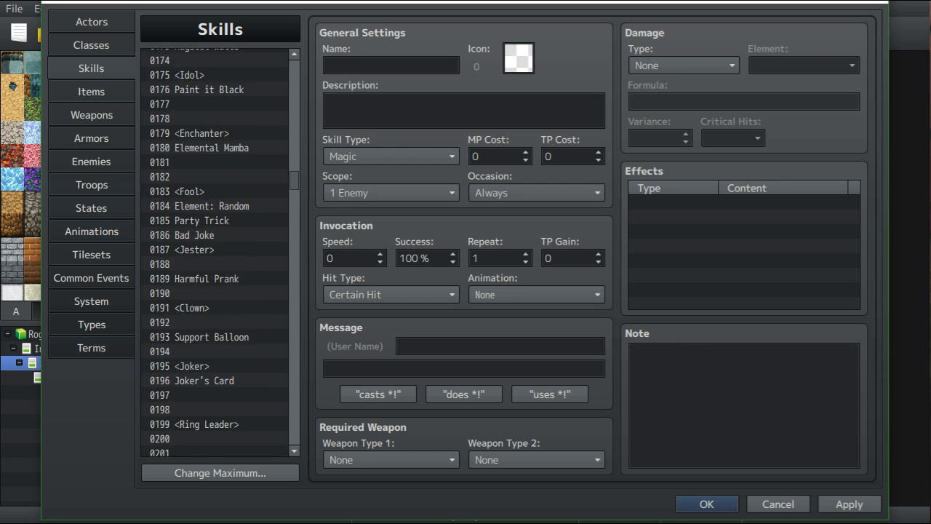
pyautogui.scroll(20, 214, 253)
pyautogui.scroll(-14, 215, 253)
pyautogui.scroll(3, 215, 252)
pyautogui.scroll(-20, 215, 253)
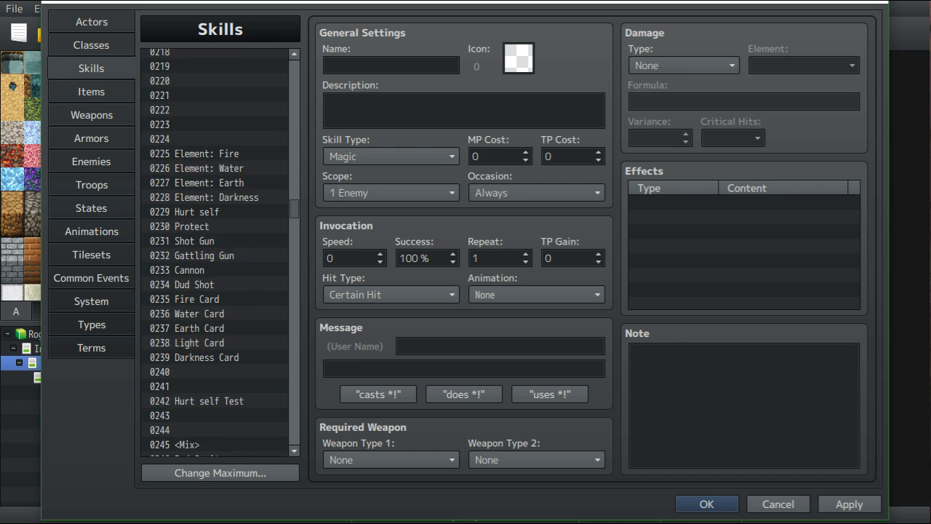
pyautogui.scroll(-20, 215, 252)
pyautogui.scroll(1, 220, 251)
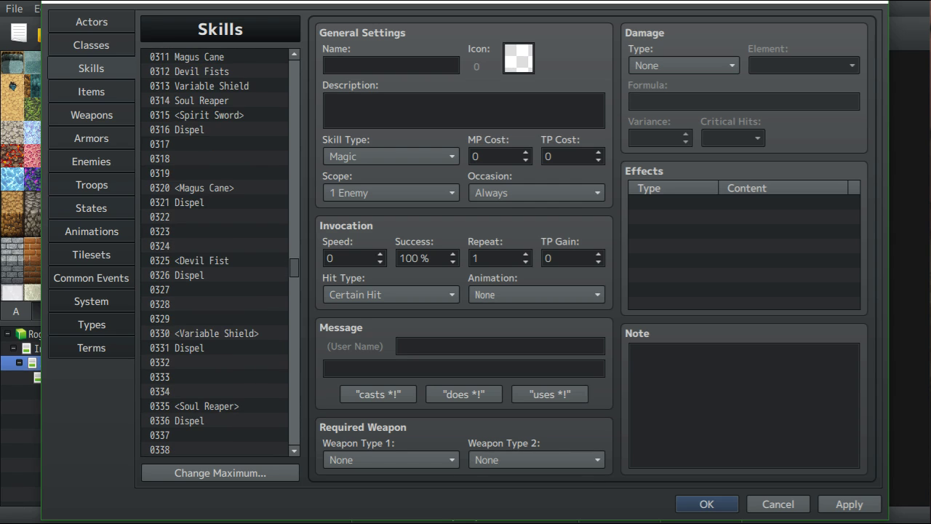
# Examine the Spirit Sword skill group, from its heading entry through the unused slots up to 0319
pyautogui.click(214, 231)
pyautogui.click(215, 130)
pyautogui.click(215, 173)
pyautogui.click(215, 144)
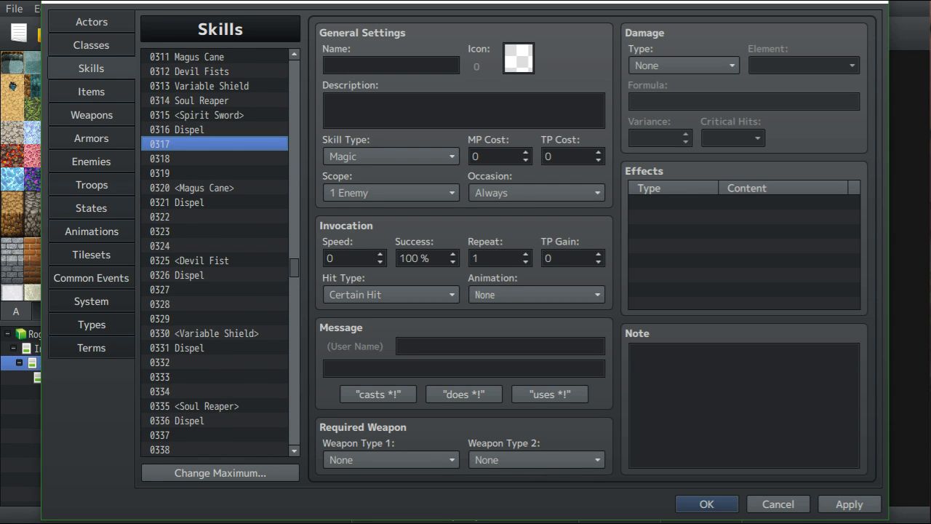
pyautogui.click(215, 114)
pyautogui.click(214, 144)
pyautogui.click(214, 158)
pyautogui.click(215, 174)
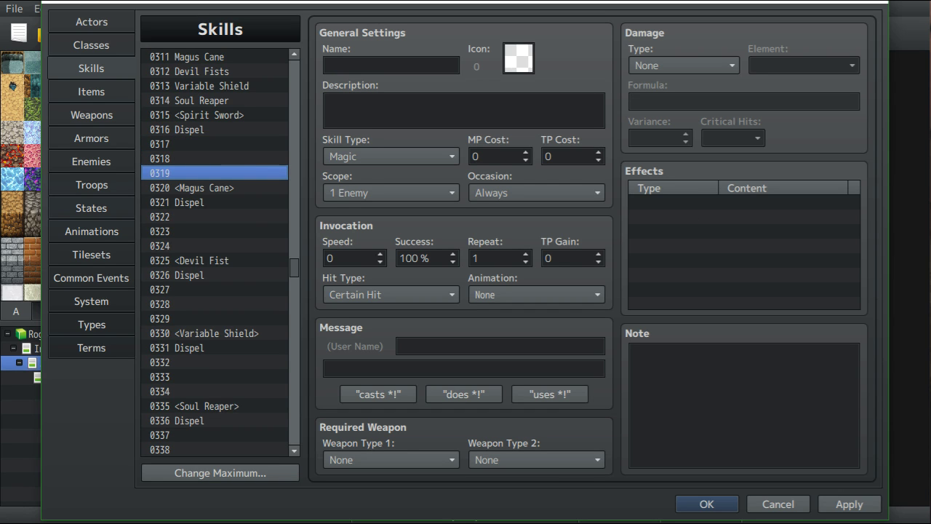
# Inspect the Variable Shield group's Dispel skill, including its description and effects, and the empty slots around it
pyautogui.scroll(-3, 214, 253)
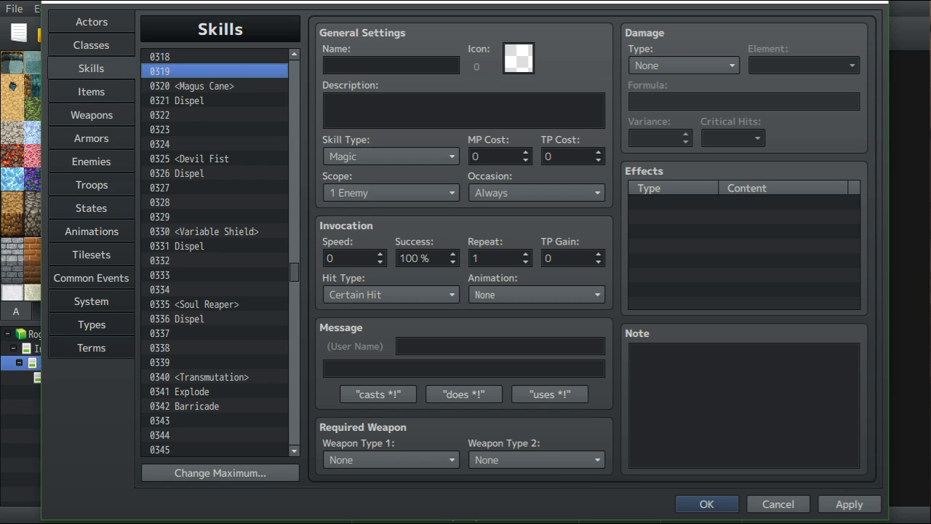
pyautogui.click(215, 275)
pyautogui.click(214, 289)
pyautogui.click(214, 260)
pyautogui.click(214, 275)
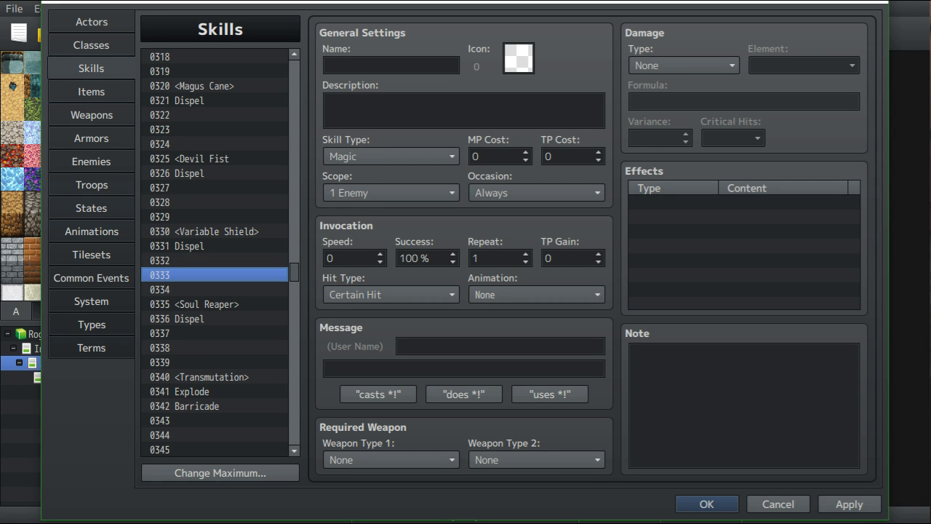
pyautogui.click(215, 246)
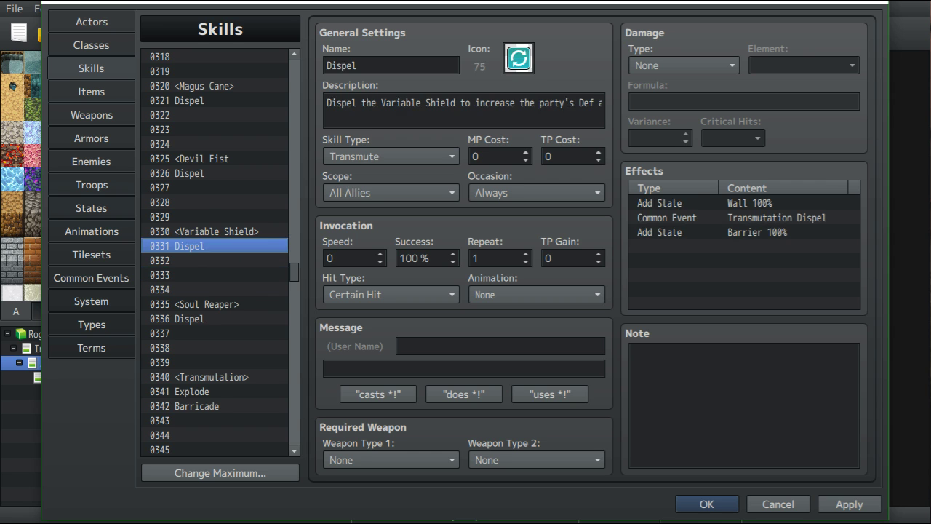
pyautogui.click(214, 261)
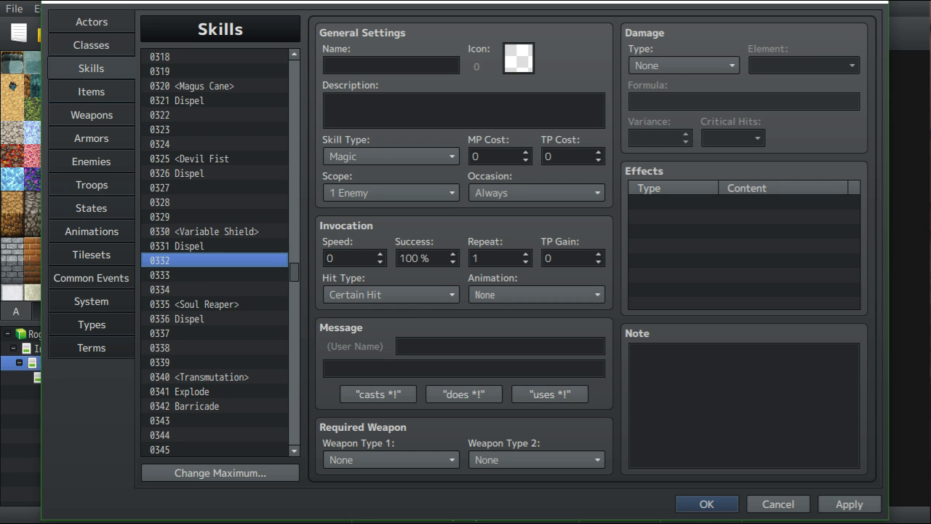
pyautogui.scroll(-3, 214, 254)
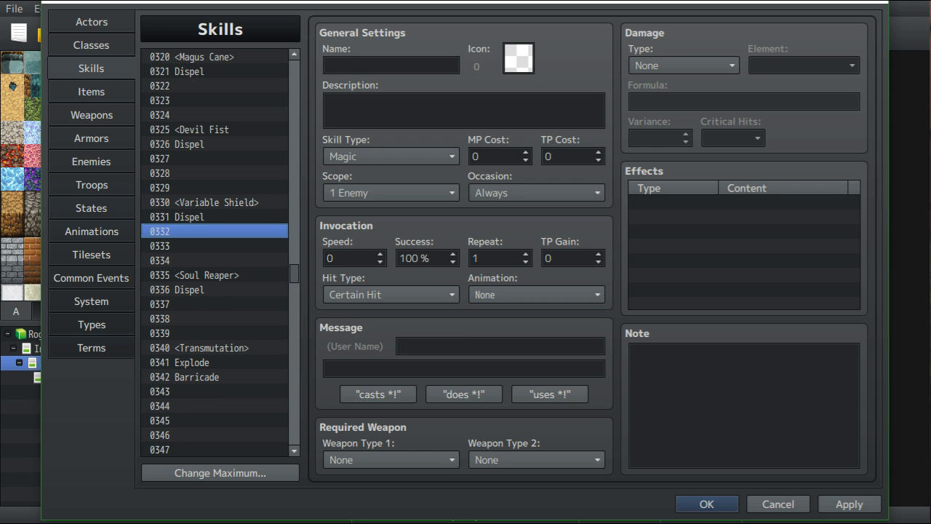
pyautogui.scroll(5, 215, 253)
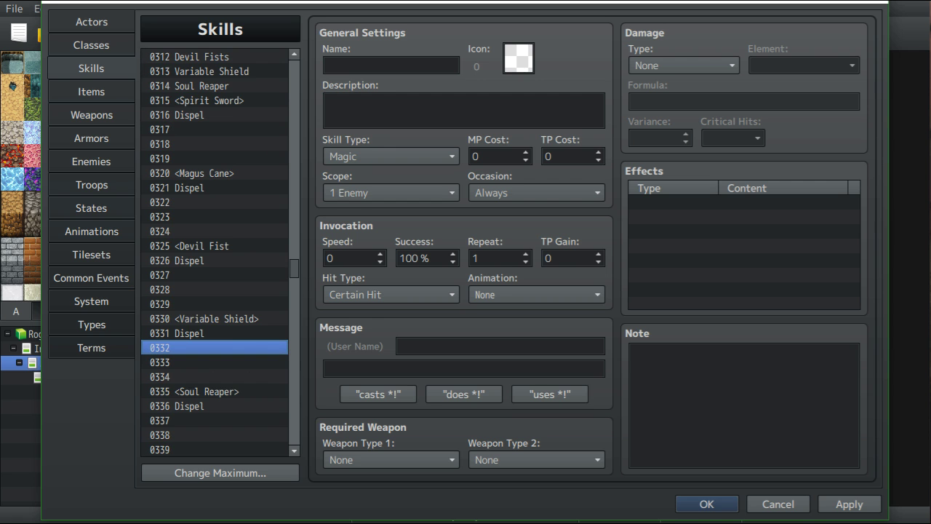
# Compare the HP regeneration traits and removal conditions of the Burning, Bleed and Venom states
pyautogui.click(91, 209)
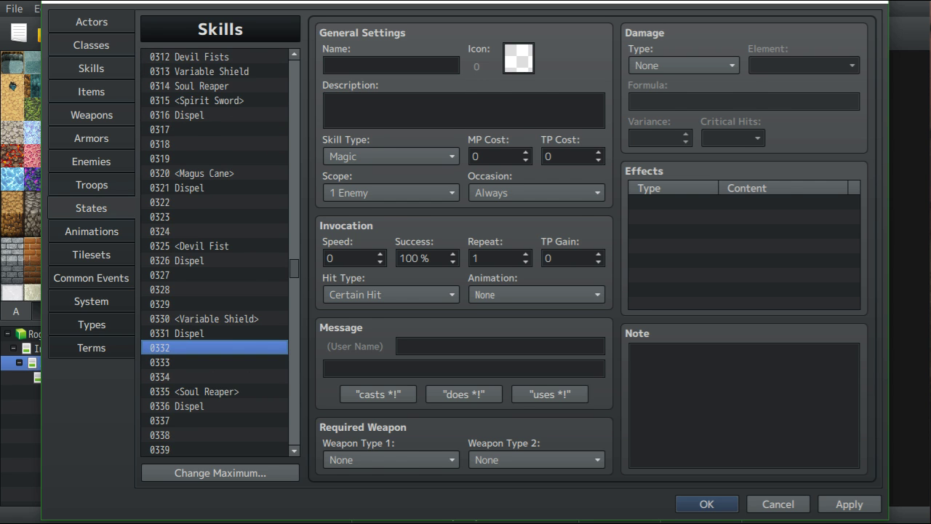
pyautogui.click(214, 220)
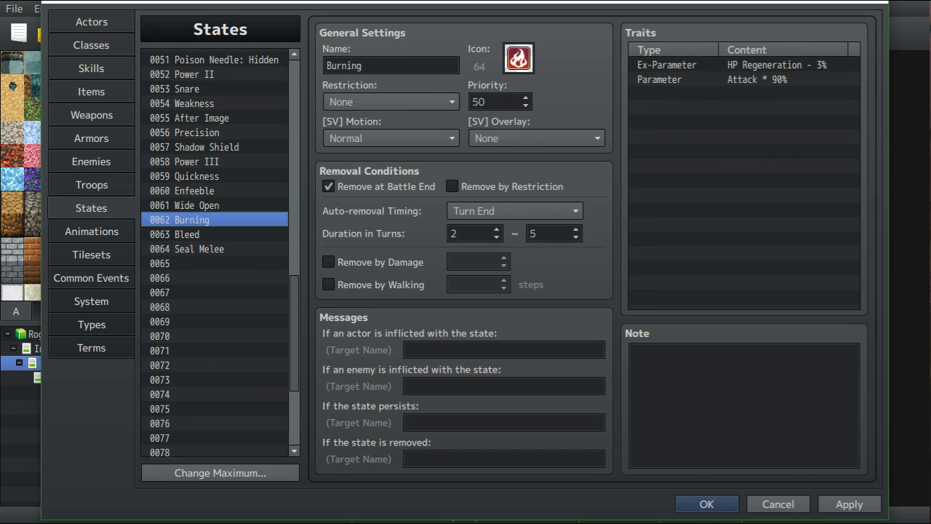
pyautogui.click(214, 234)
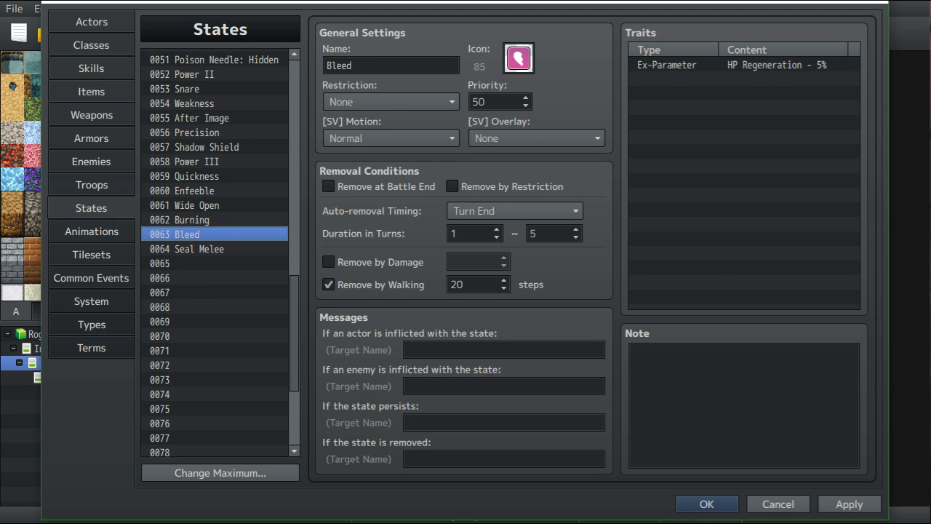
pyautogui.click(214, 220)
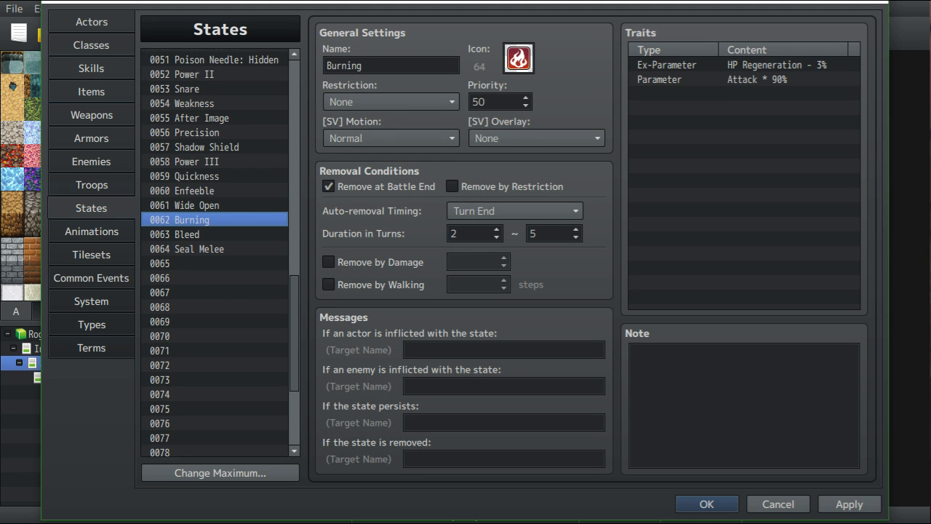
pyautogui.click(214, 235)
pyautogui.moveTo(294, 320); pyautogui.dragTo(294, 106)
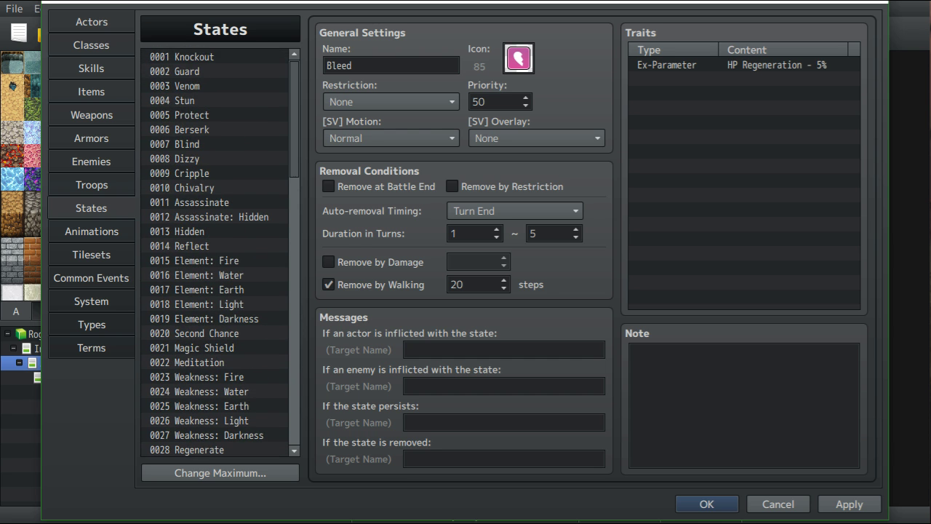
pyautogui.click(214, 86)
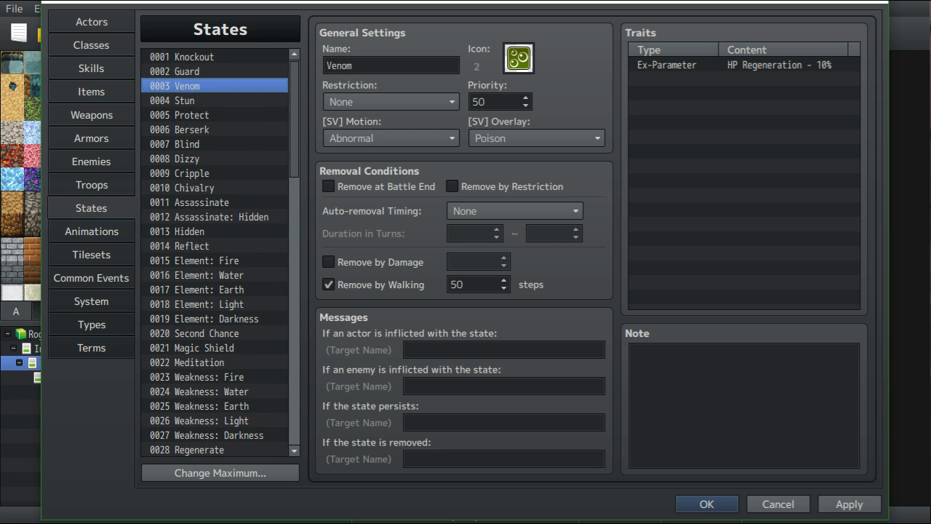
# Review the Wide Open state's trait and duration, and recheck Bleed and Burning
pyautogui.scroll(-12, 215, 247)
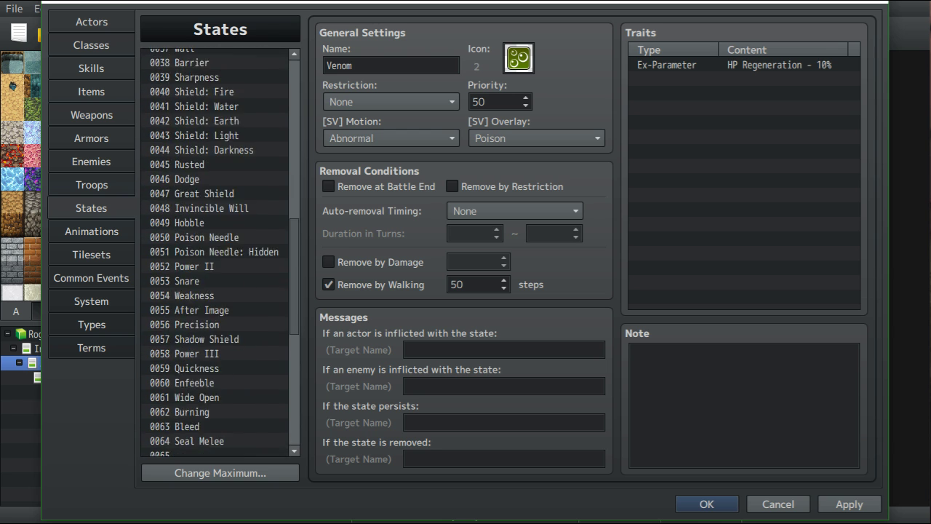
pyautogui.scroll(-4, 215, 248)
pyautogui.click(215, 253)
pyautogui.click(215, 224)
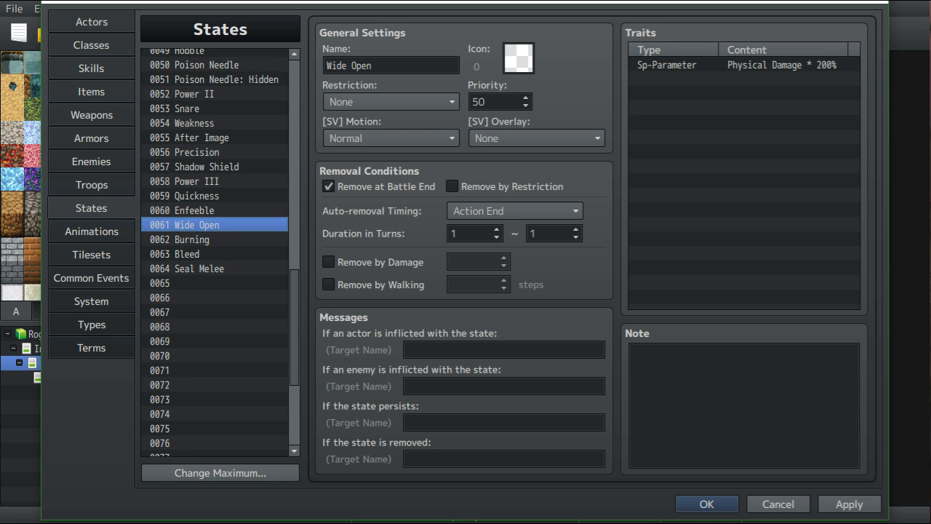
pyautogui.click(214, 239)
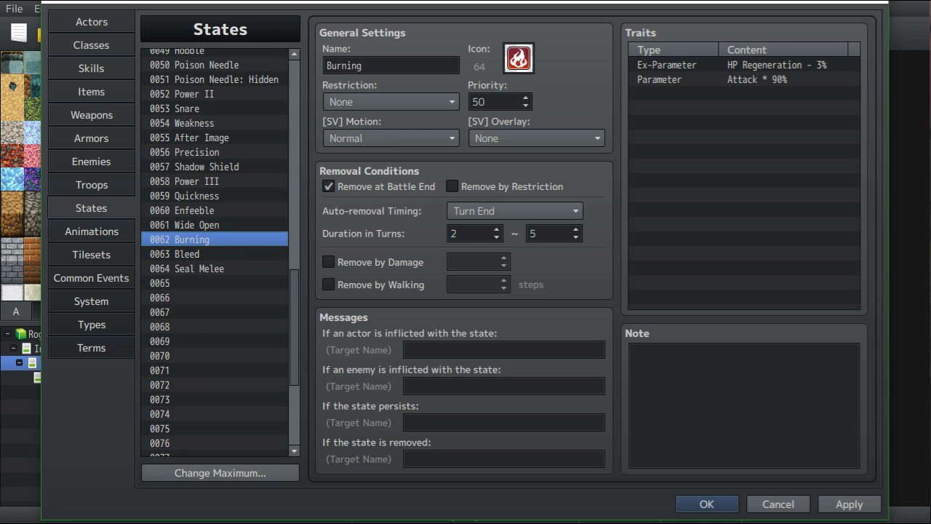
pyautogui.click(215, 254)
pyautogui.click(215, 239)
# Close the database with its changes accepted and show the western part of the Test Side Scroller map
pyautogui.click(706, 504)
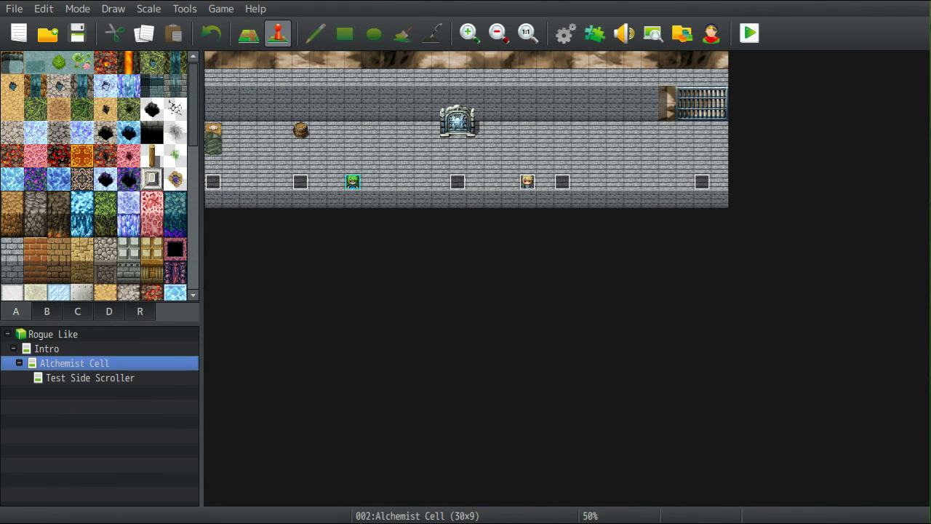
pyautogui.click(91, 379)
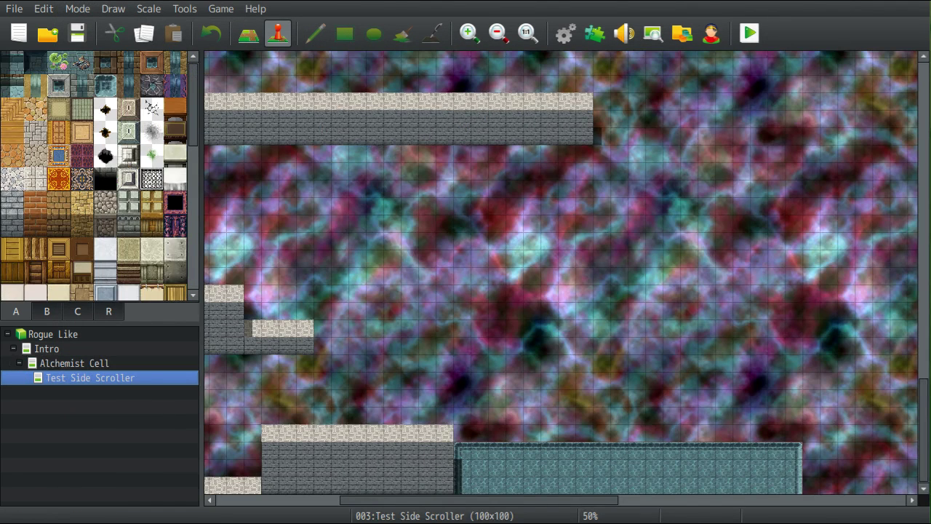
pyautogui.hscroll(-5, 562, 273)
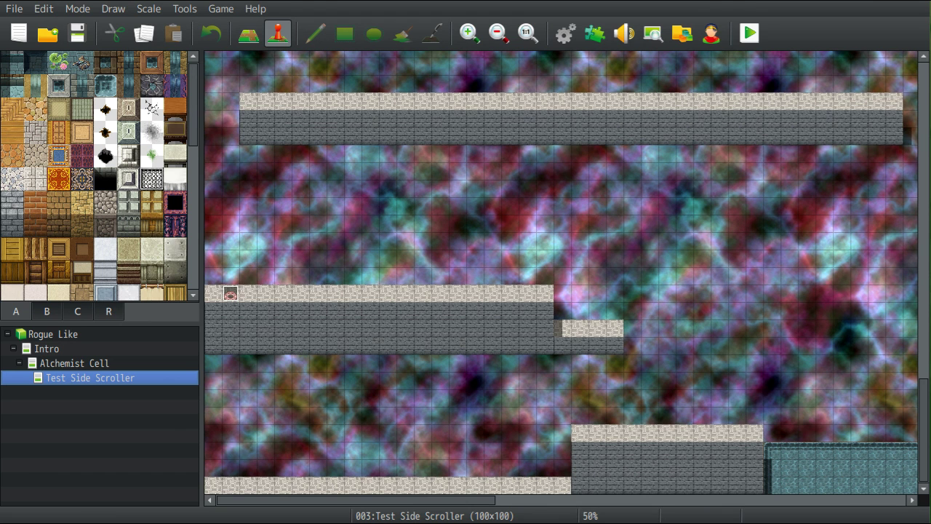
pyautogui.moveTo(355, 500)
pyautogui.mouseDown()
pyautogui.moveTo(386, 500)
pyautogui.moveTo(356, 500)
pyautogui.mouseUp()
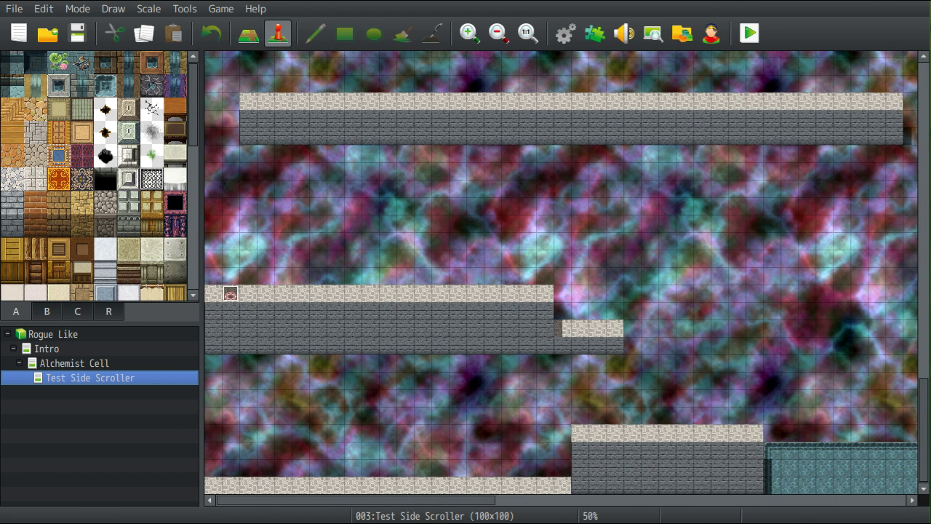